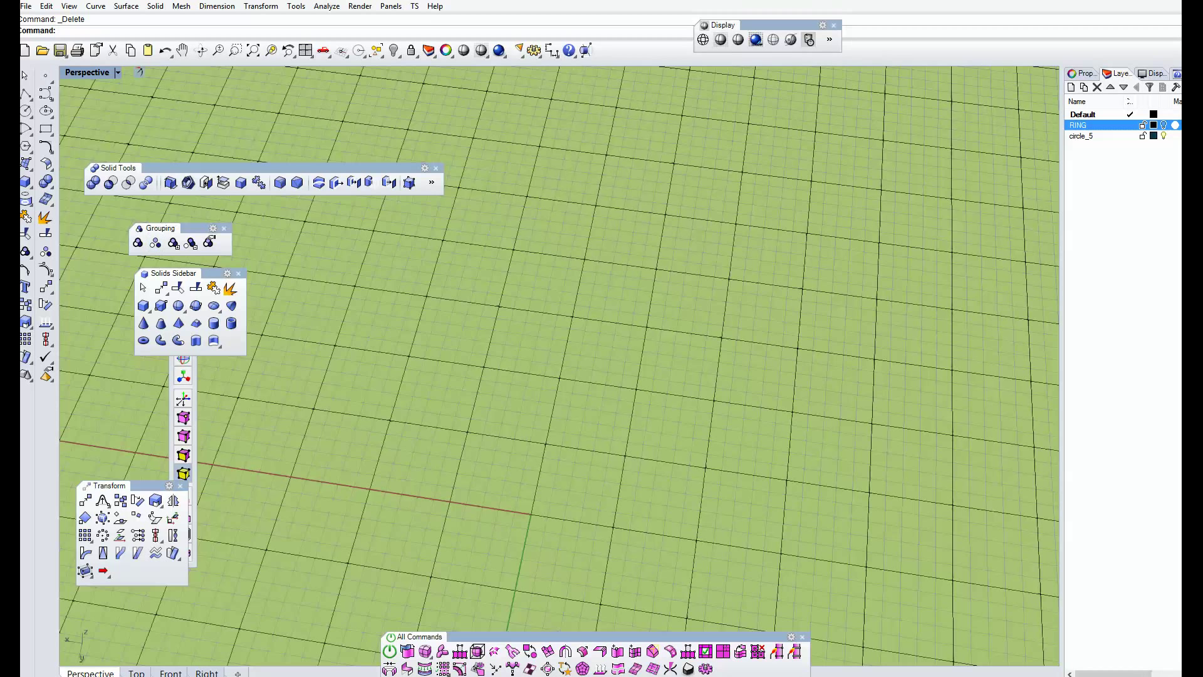
# Step: Rearrange the floating Solid Tools and Solids Sidebar toolbars around the edges of the Perspective viewport
pyautogui.moveTo(295, 168); pyautogui.dragTo(405, 575)
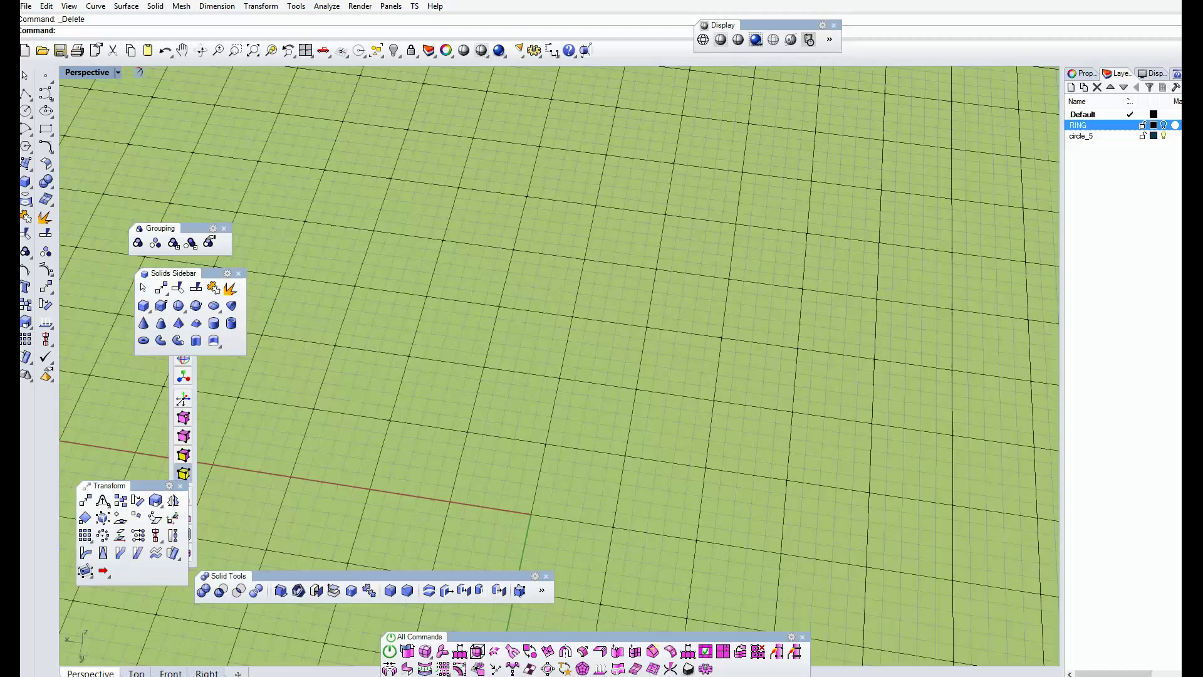
pyautogui.moveTo(213, 273); pyautogui.dragTo(301, 198)
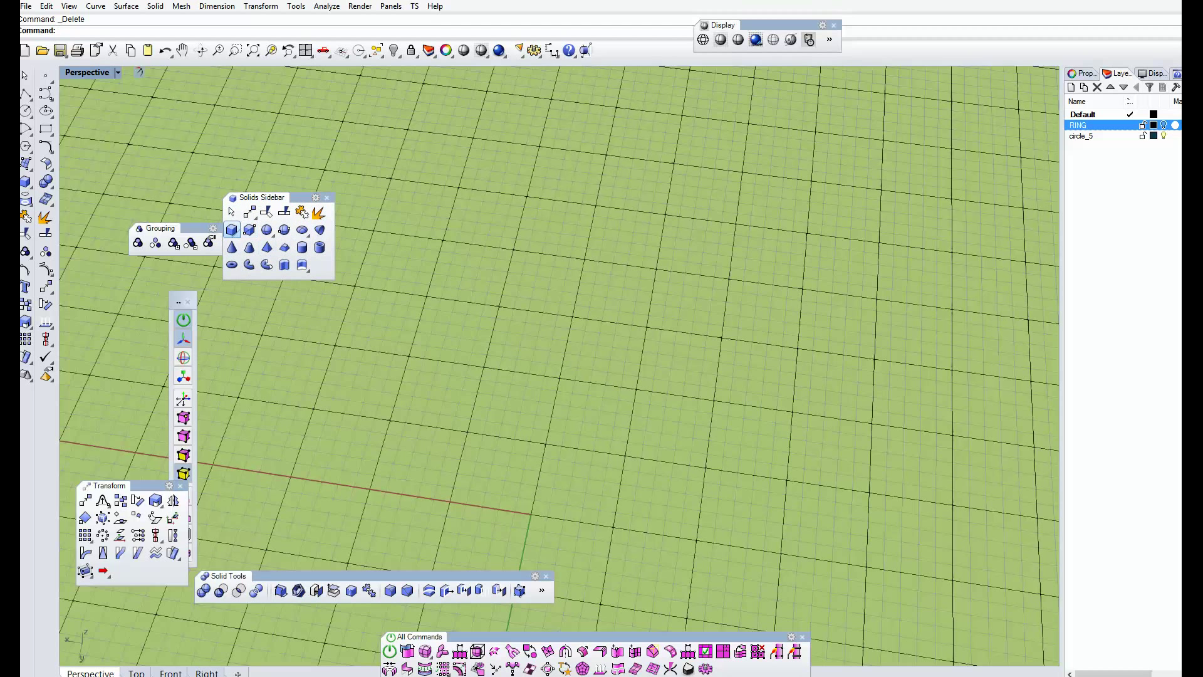
pyautogui.moveTo(276, 197); pyautogui.dragTo(287, 182)
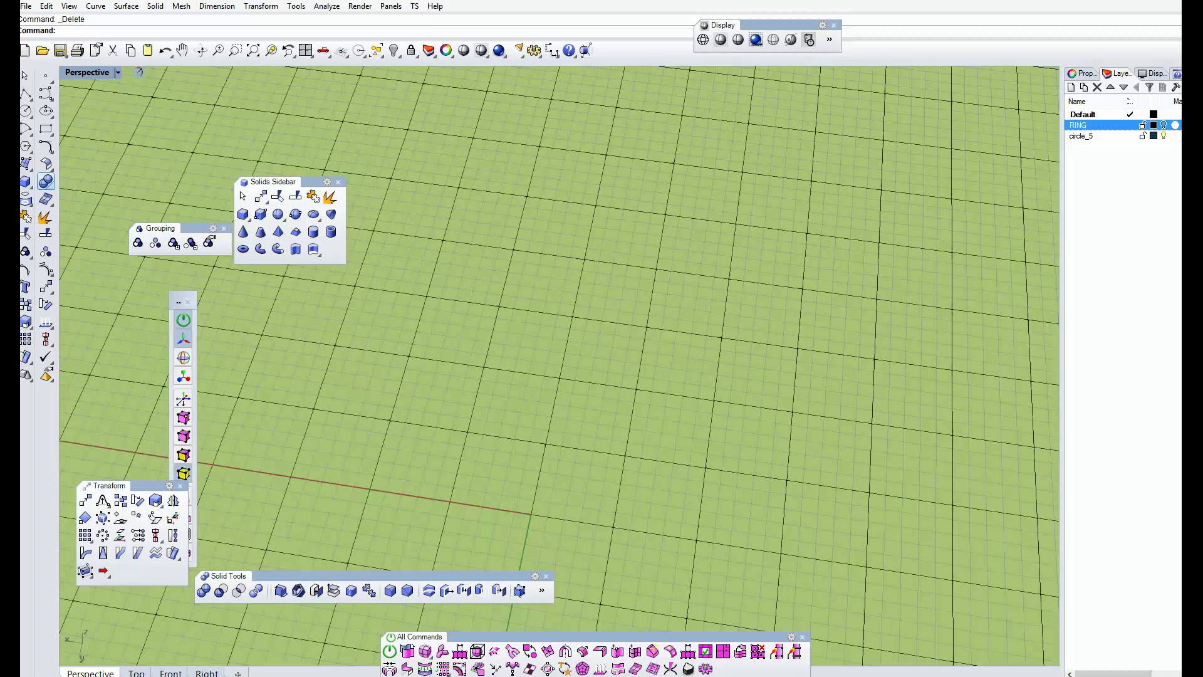
pyautogui.click(45, 181)
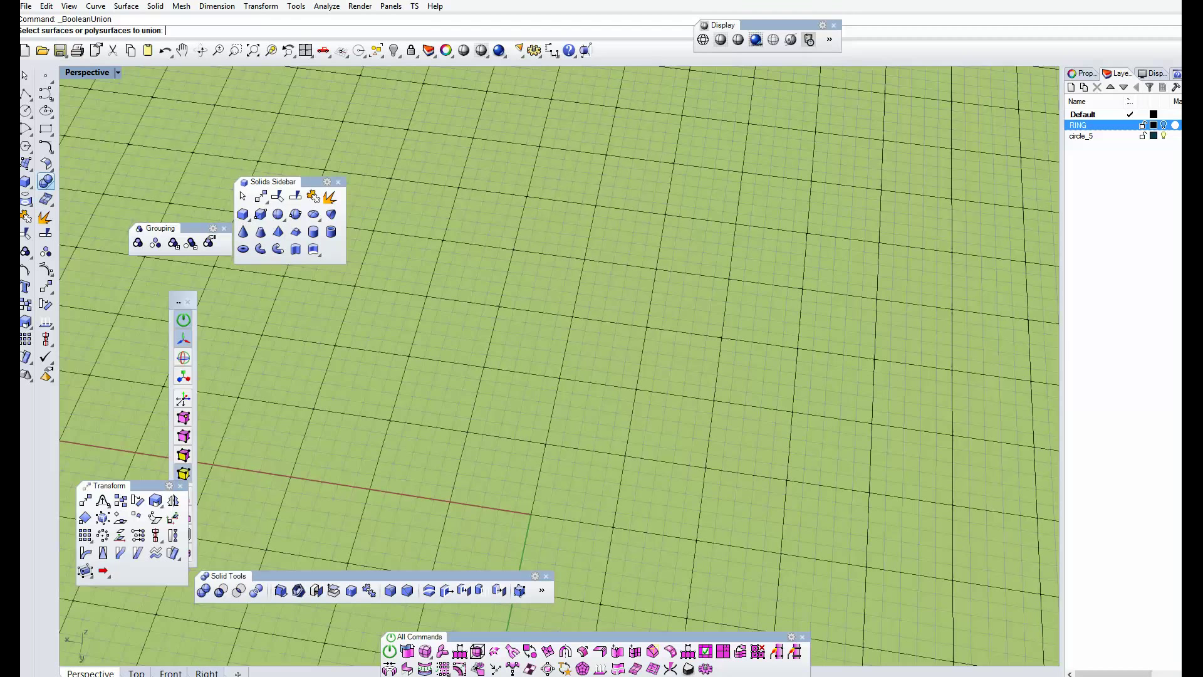
pyautogui.moveTo(112, 18); pyautogui.dragTo(19, 18)
pyautogui.click(166, 30)
pyautogui.hotkey('ctrl', 'm')
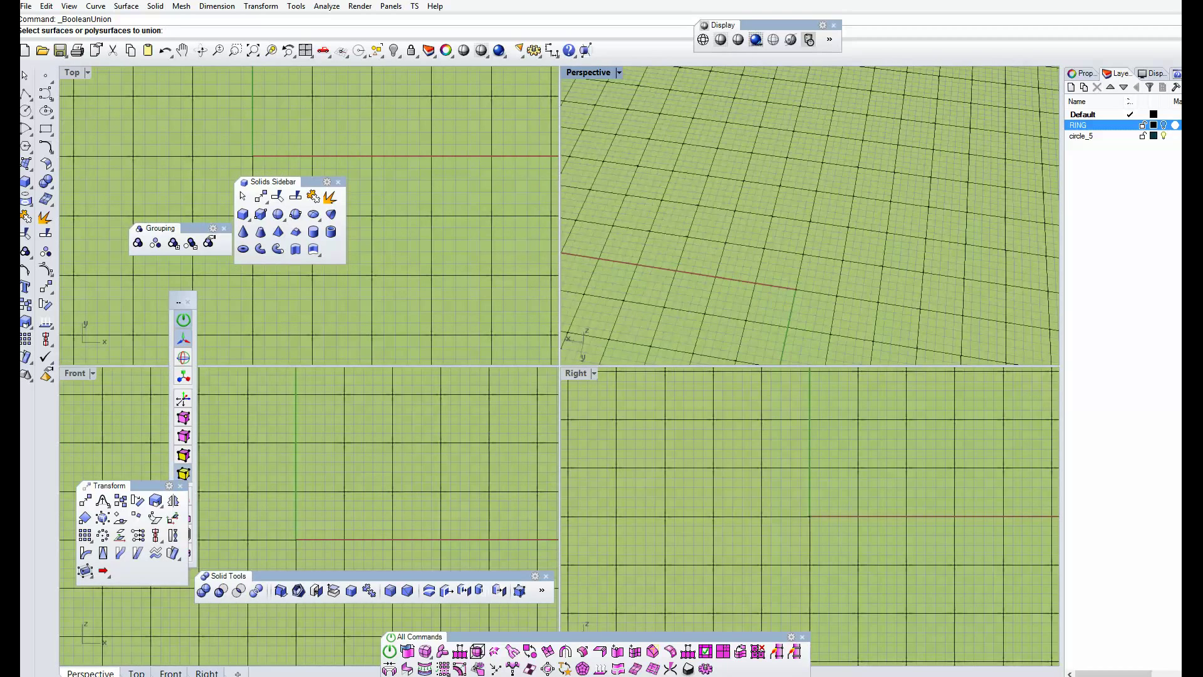
pyautogui.hotkey('ctrl', 'm')
# Step: Show the RING layer to view the finished ring, hide the layer again and cancel the pending Boolean Union
pyautogui.click(1163, 125)
pyautogui.moveTo(928, 582); pyautogui.dragTo(871, 438, button='right')
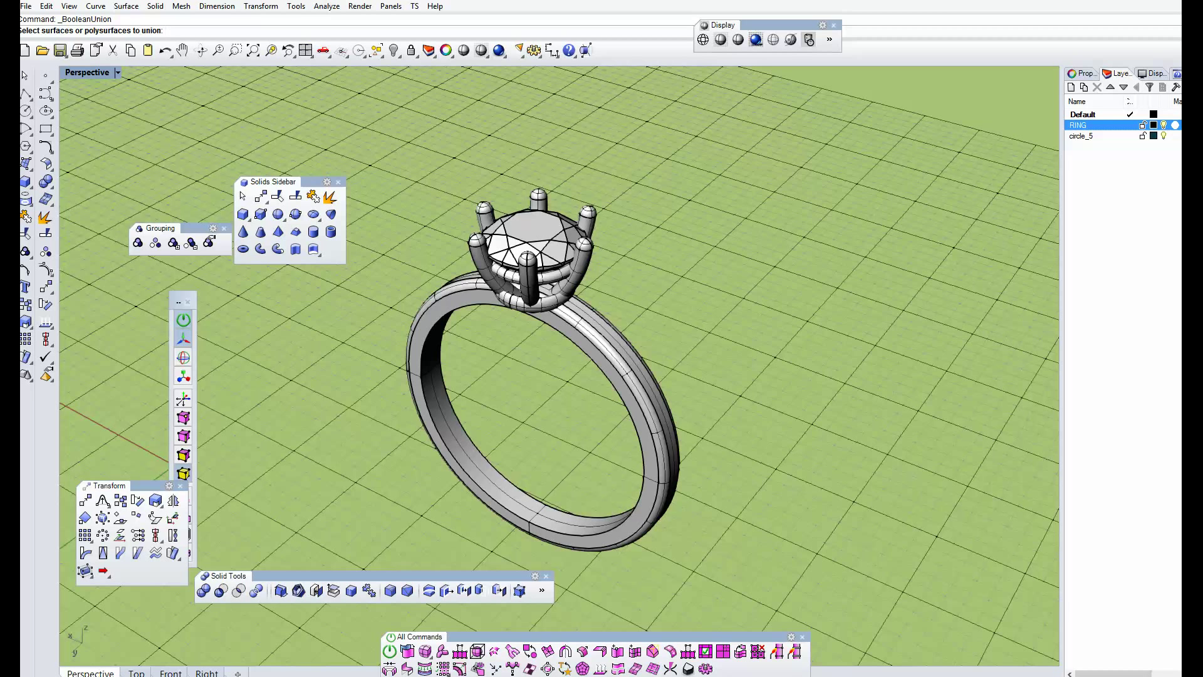
pyautogui.scroll(-3, 560, 365)
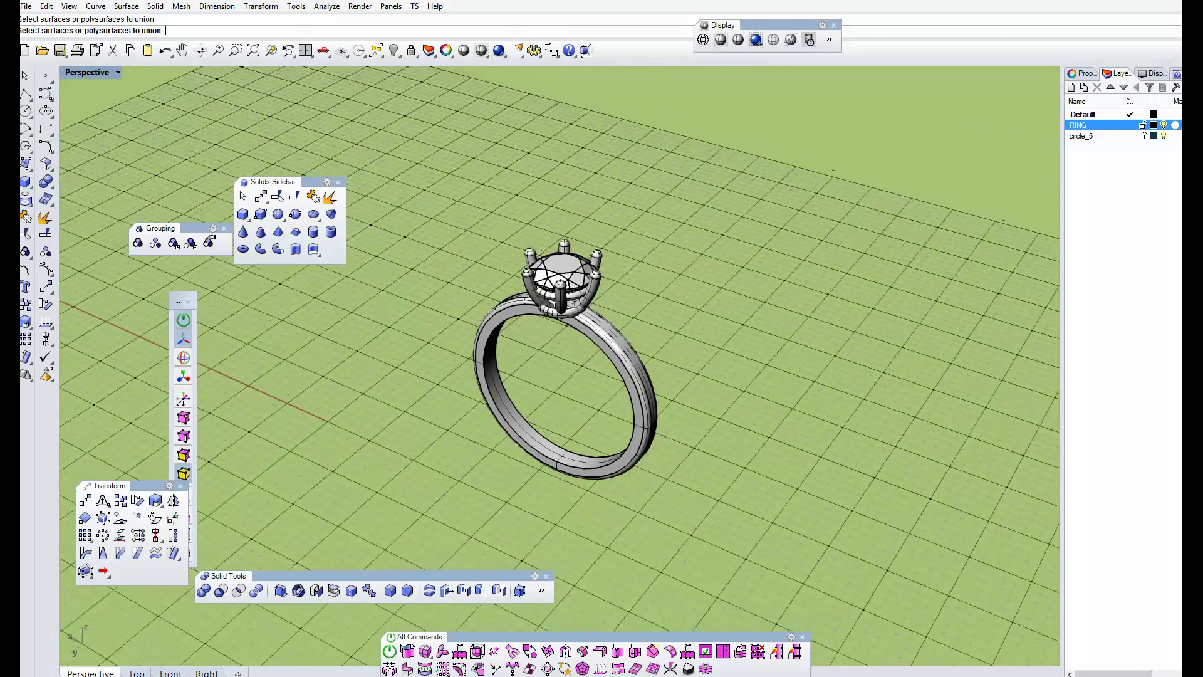
pyautogui.moveTo(559, 366); pyautogui.dragTo(585, 326, button='right')
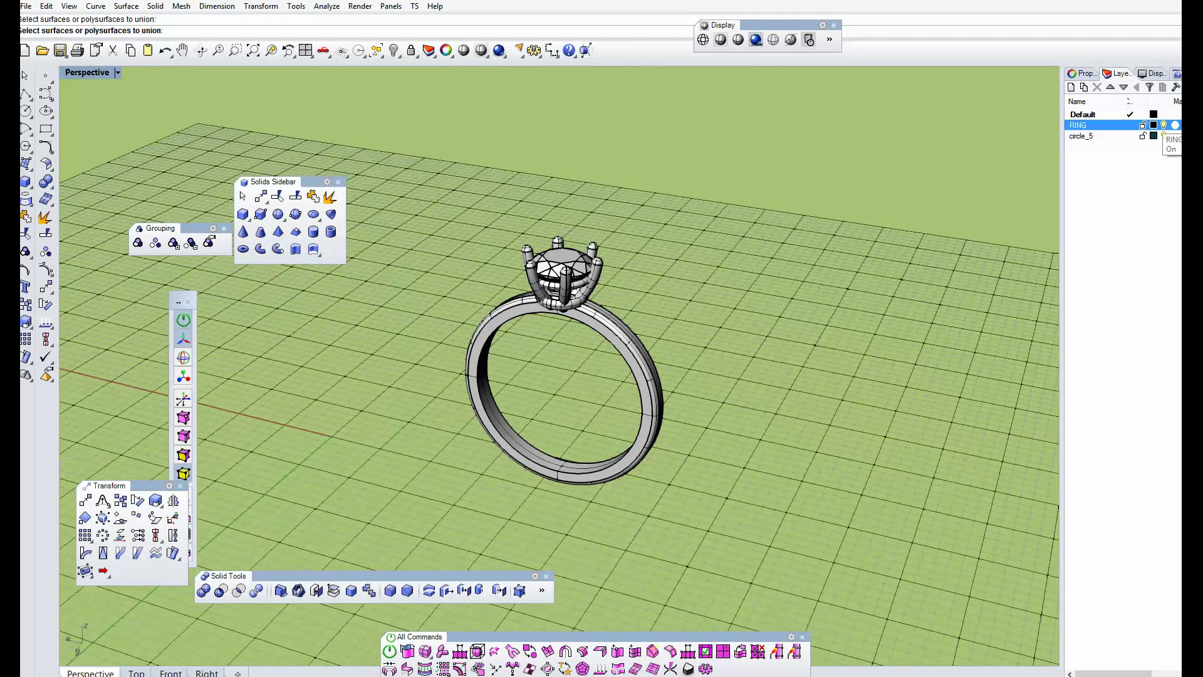
pyautogui.click(1163, 124)
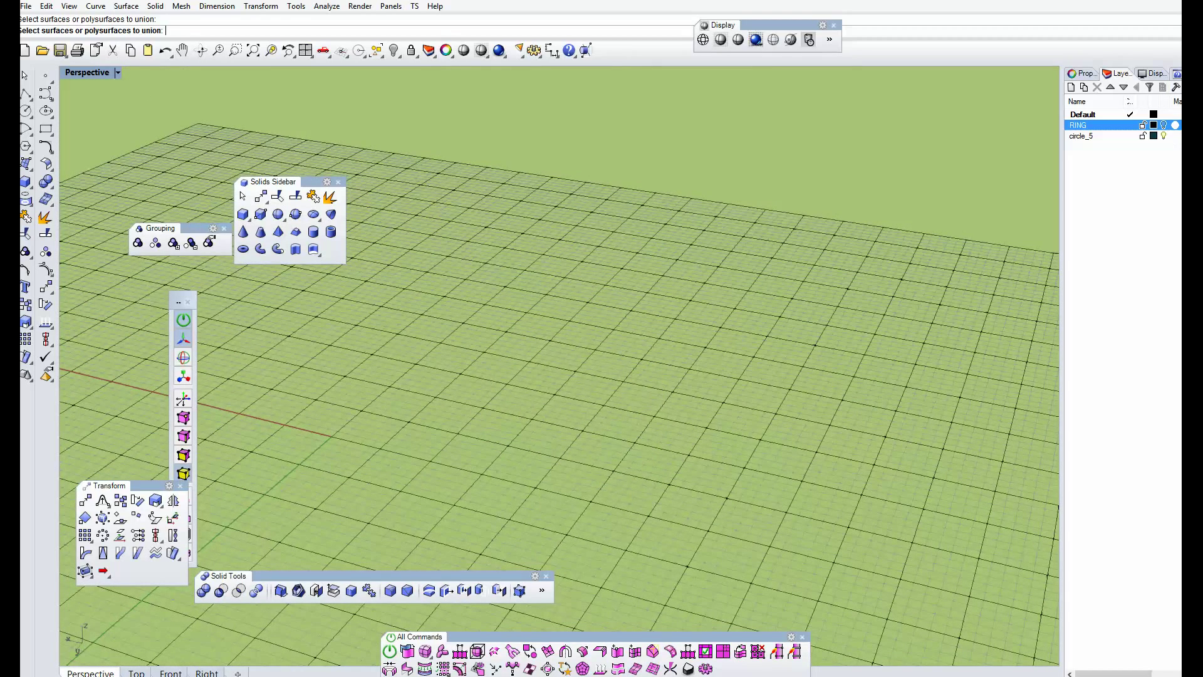
pyautogui.press('Escape')
# Step: Maximize the Front viewport and move the floating Solids Sidebar below the Grouping toolbar
pyautogui.hotkey('ctrl', 'm')
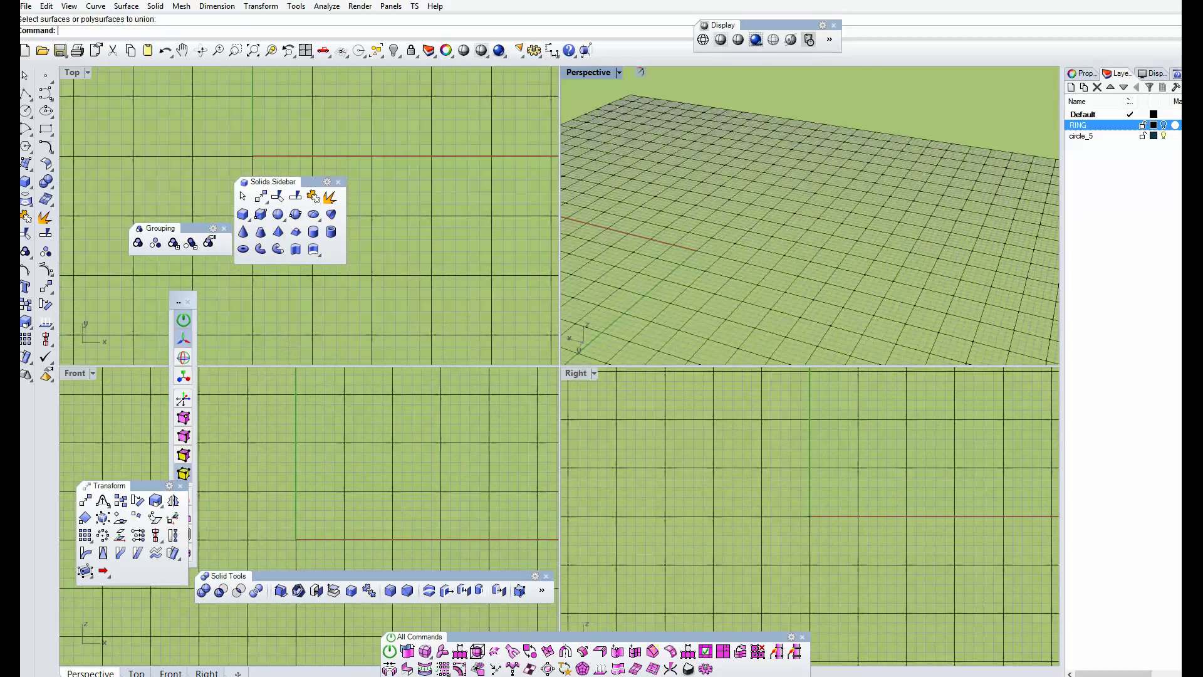
pyautogui.doubleClick(74, 373)
pyautogui.scroll(-6, 465, 297)
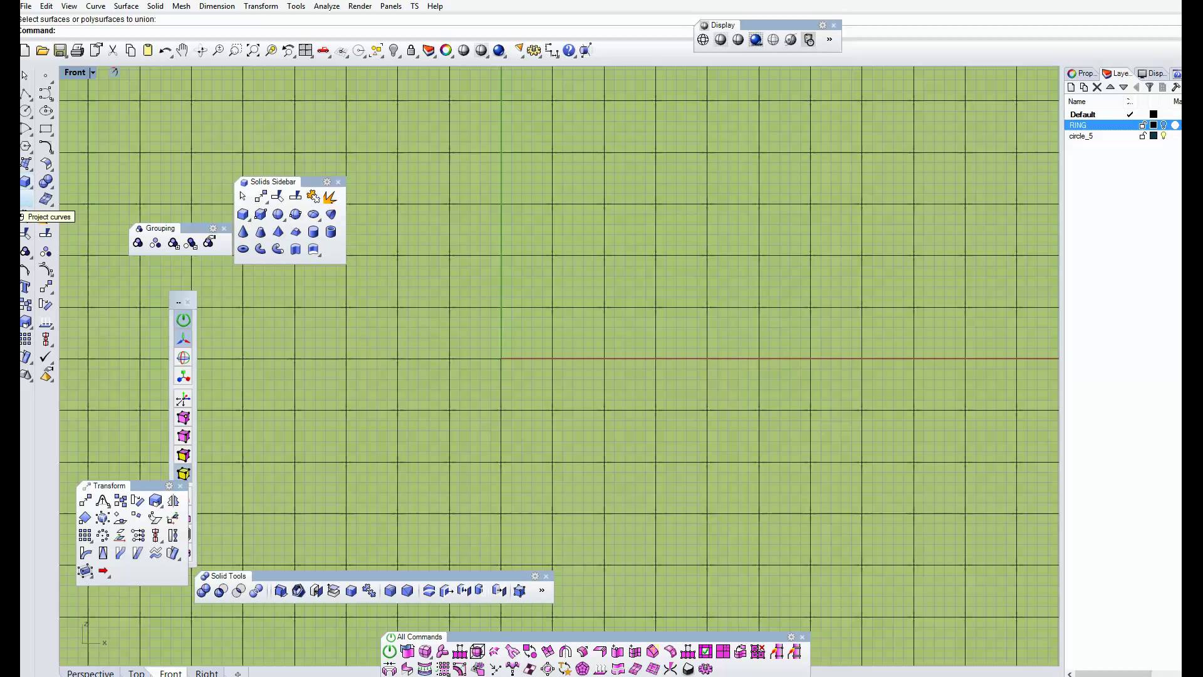
pyautogui.click(25, 182)
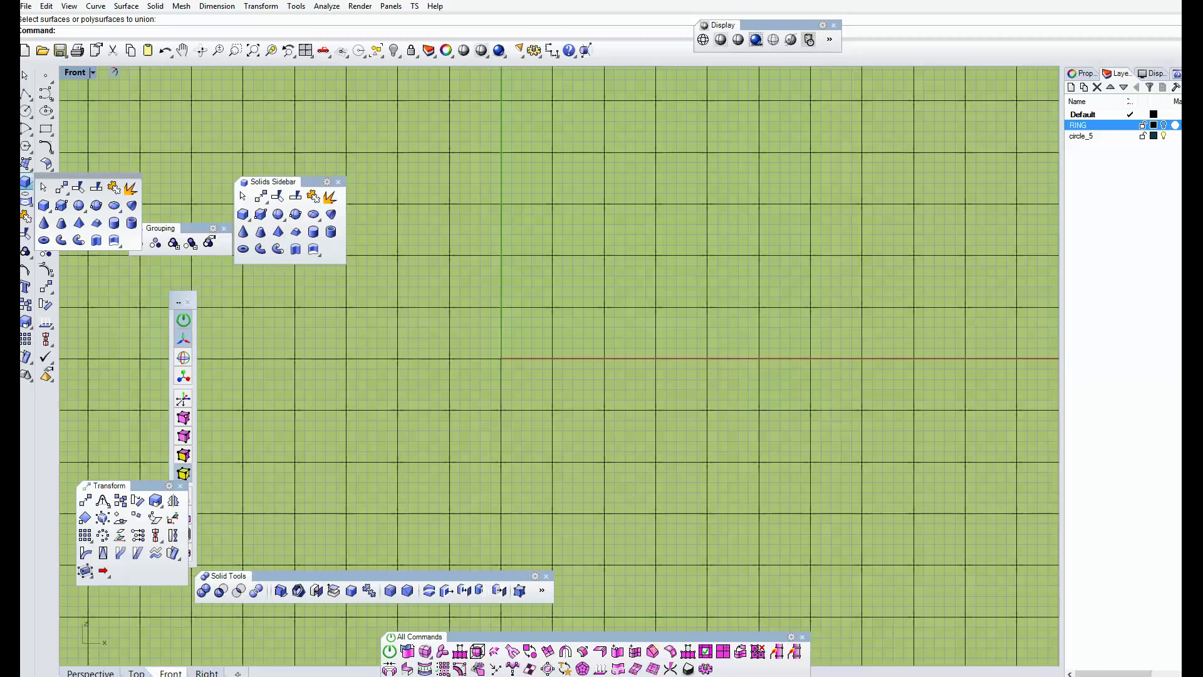
pyautogui.moveTo(269, 182); pyautogui.dragTo(271, 321)
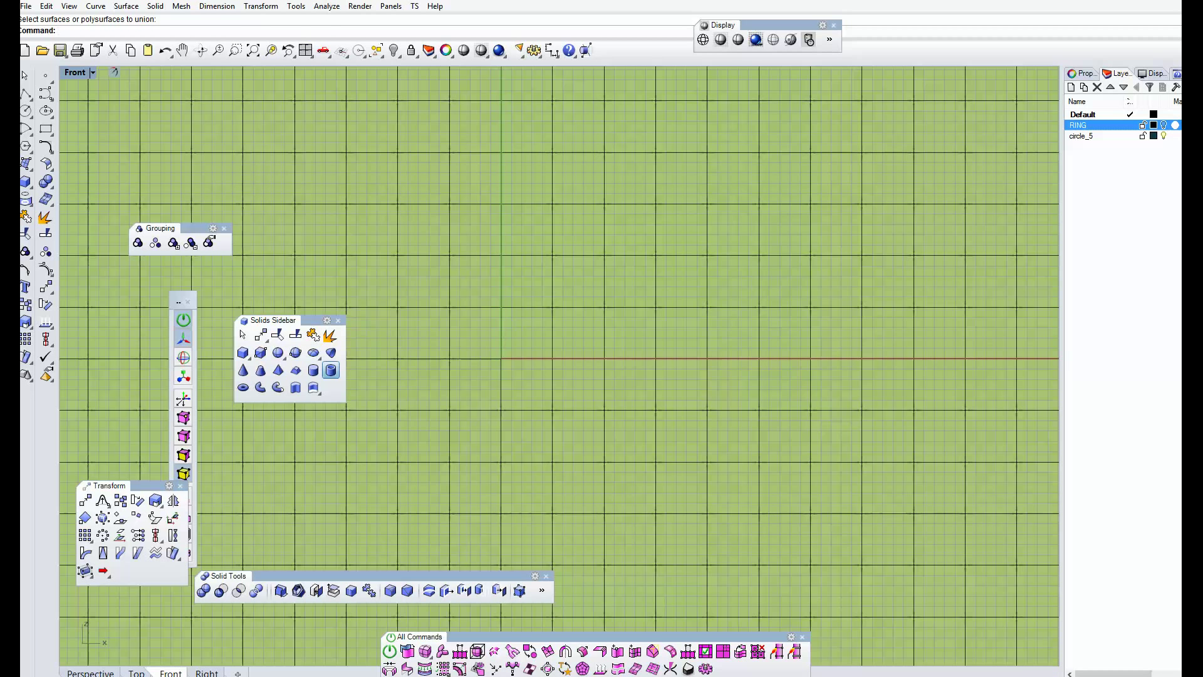
pyautogui.click(331, 370)
pyautogui.moveTo(476, 341); pyautogui.dragTo(512, 266, button='right')
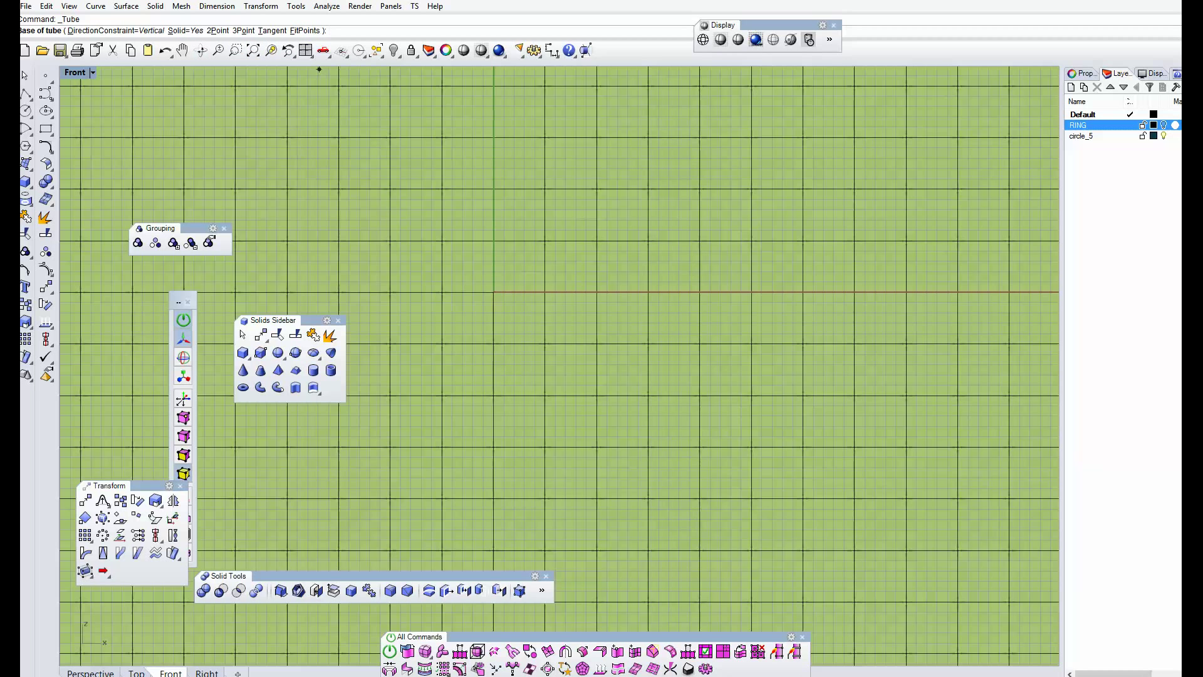
pyautogui.write('0')
pyautogui.press('Return')
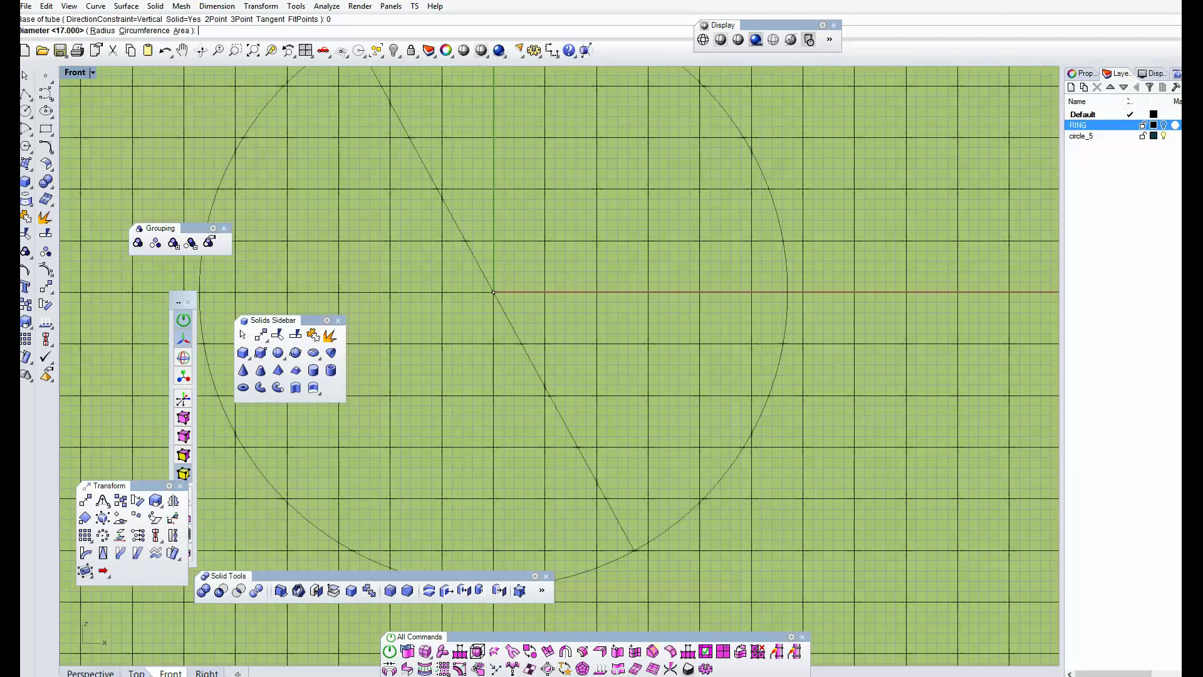
pyautogui.scroll(8, 470, 295)
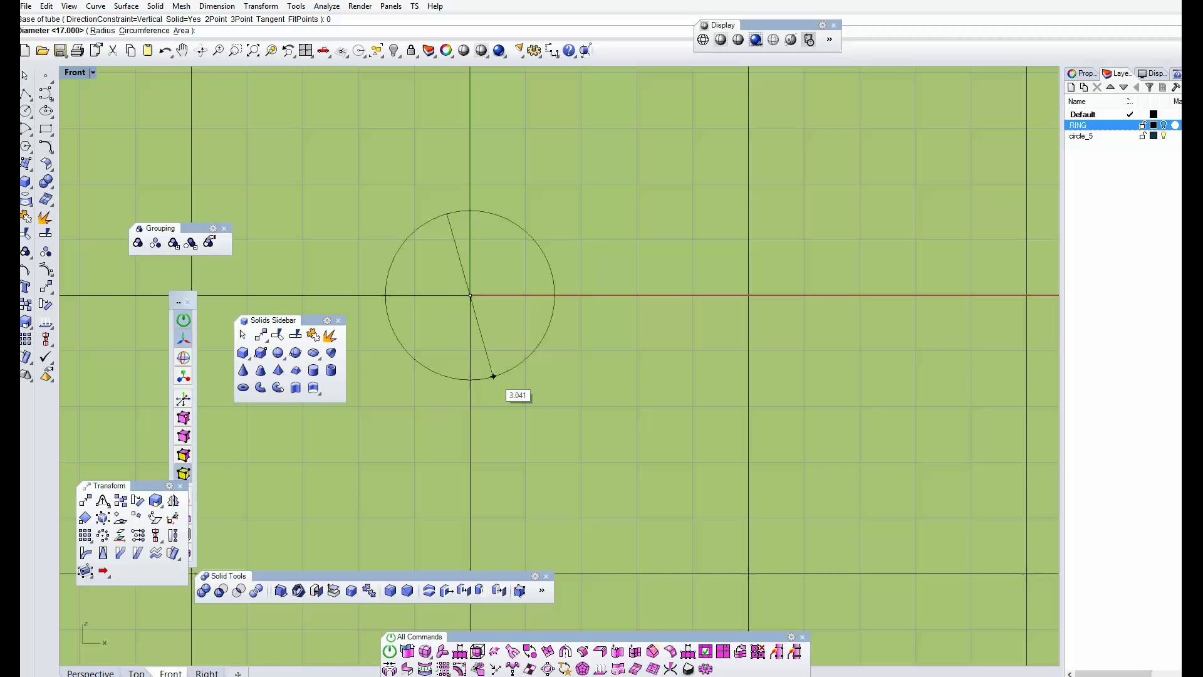
pyautogui.press('Escape')
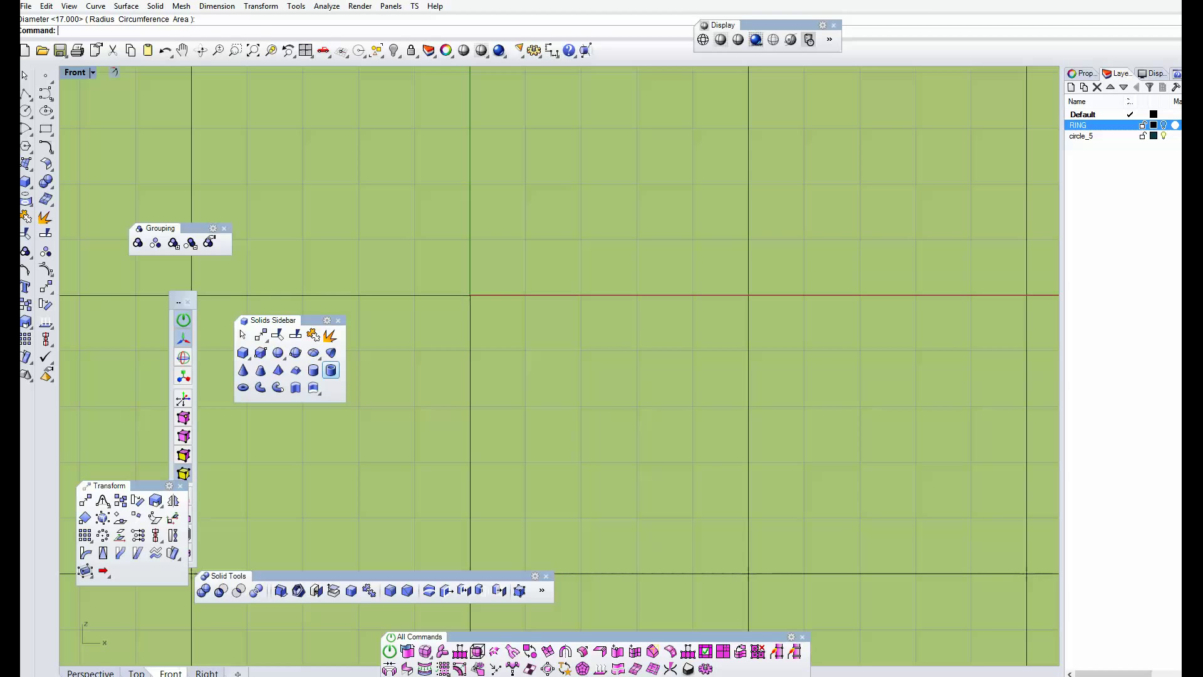
# Step: Start a solid tube in the Front view, centred at the origin (0), with diameters of 17 and 20
pyautogui.click(331, 370)
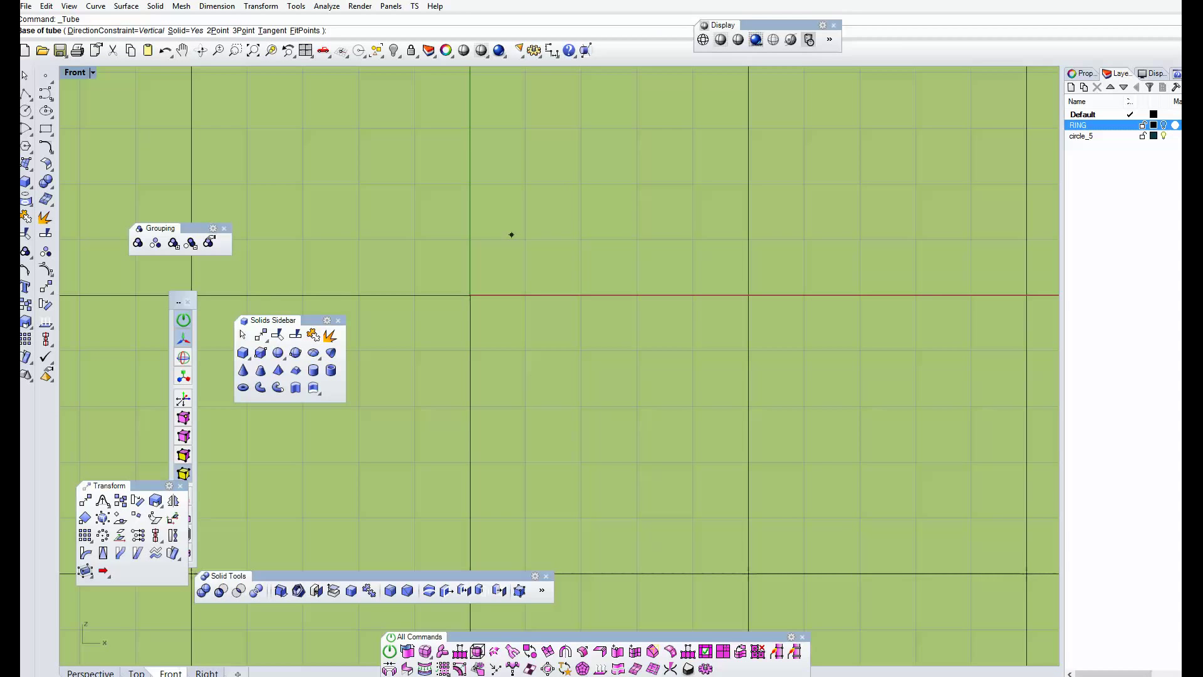
pyautogui.write('0')
pyautogui.press('Return')
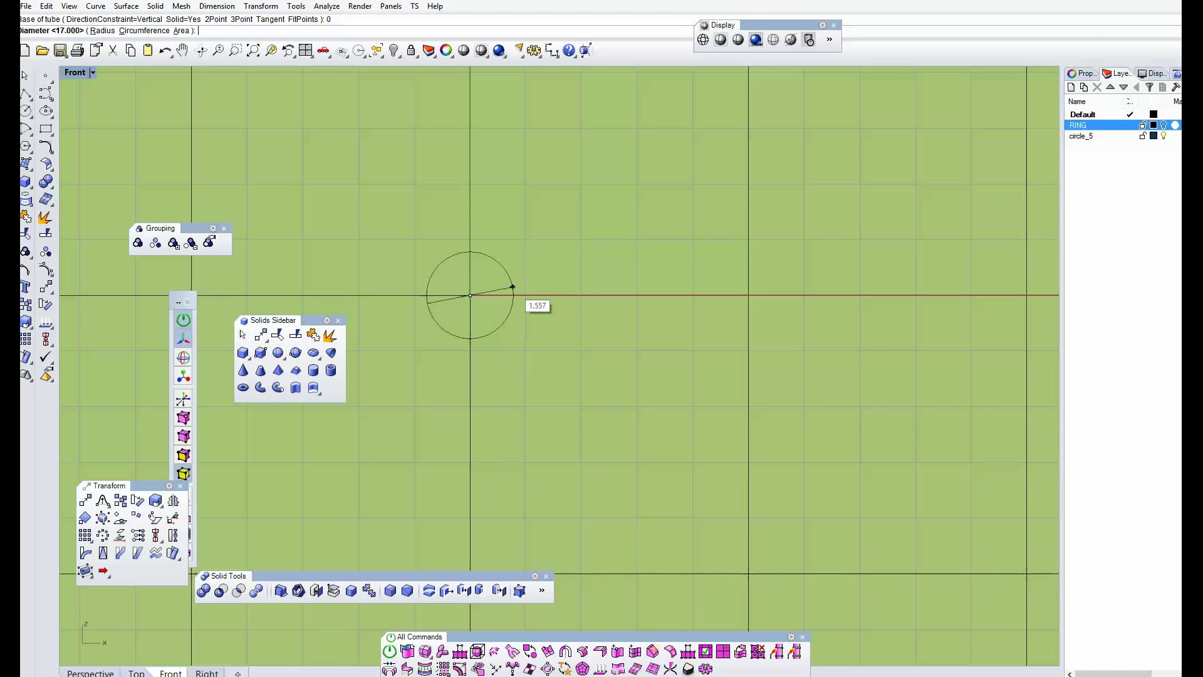
pyautogui.write('17')
pyautogui.scroll(-8, 661, 343)
pyautogui.moveTo(639, 342); pyautogui.dragTo(607, 392, button='right')
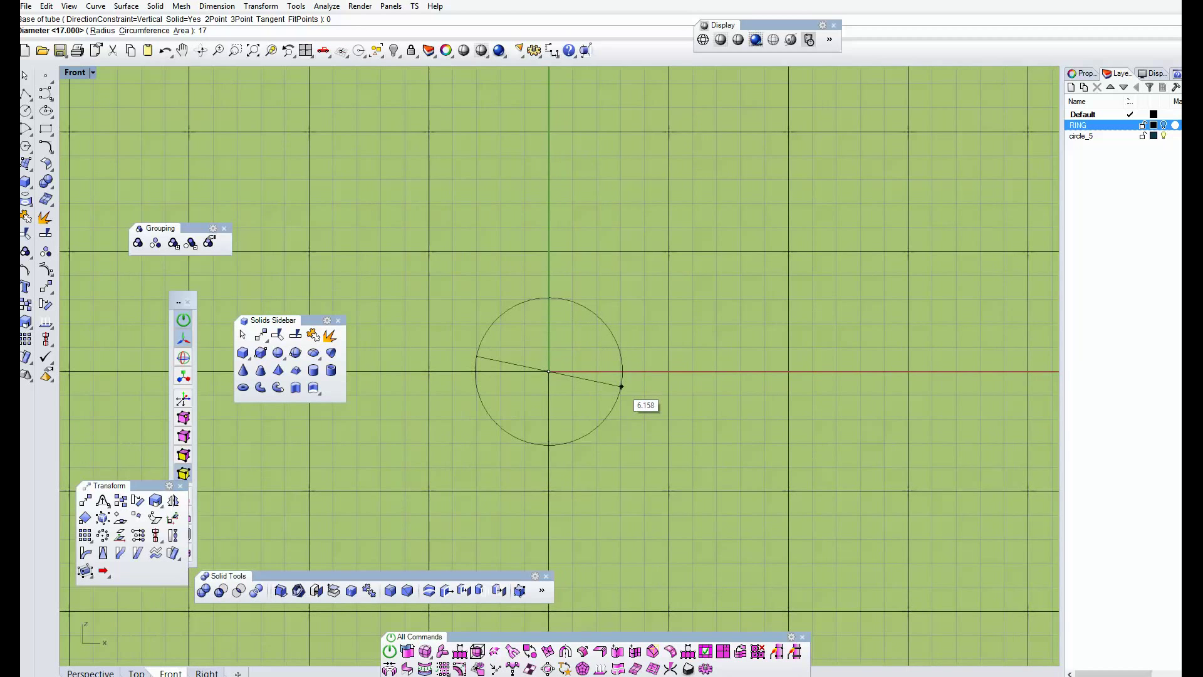
pyautogui.press('Return')
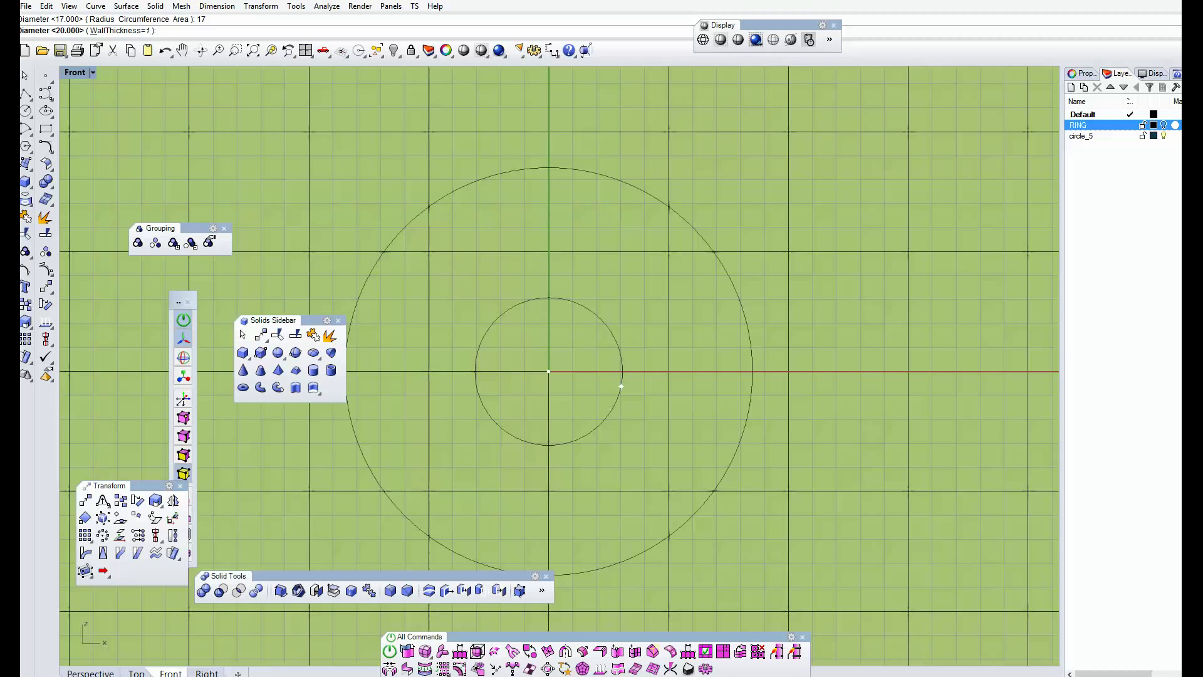
pyautogui.write('20')
pyautogui.press('Return')
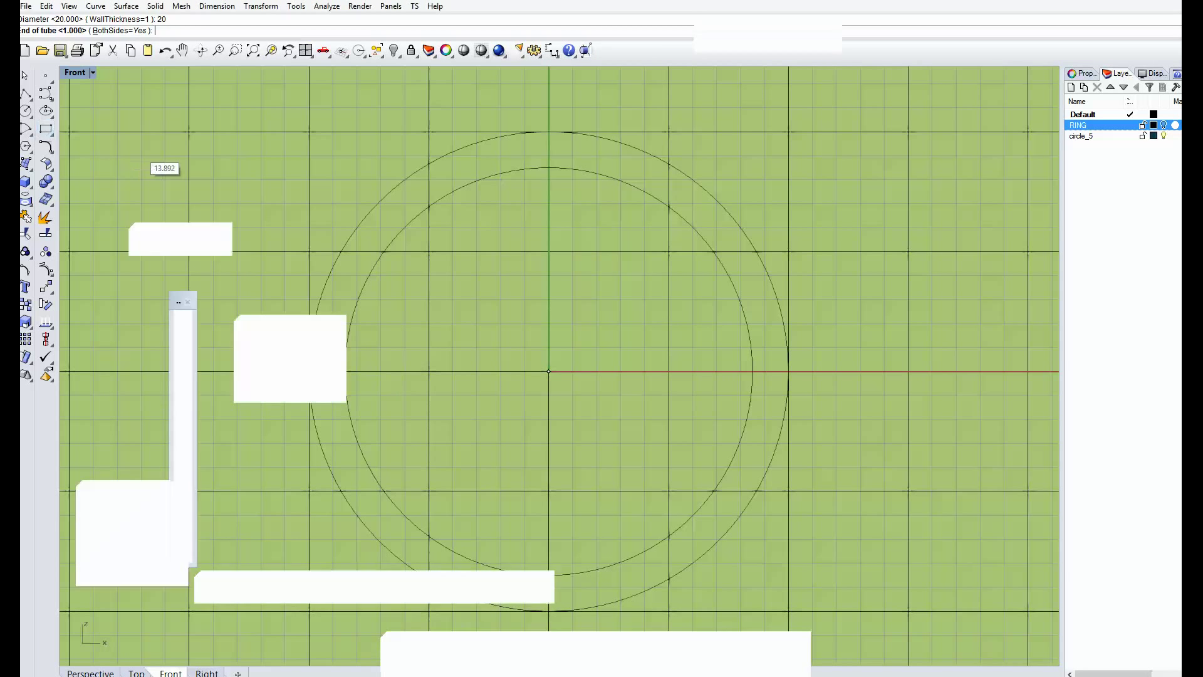
# Step: Finish the tube from the Perspective view with an end distance of 2 on both sides
pyautogui.doubleClick(75, 72)
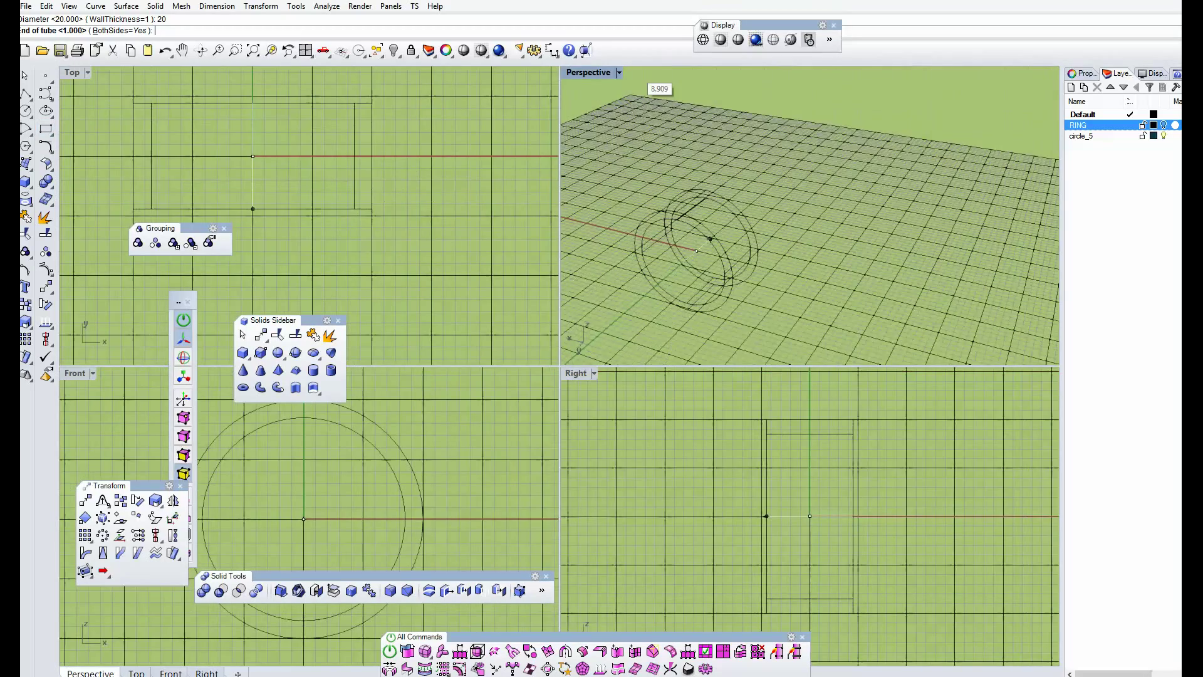
pyautogui.doubleClick(579, 73)
pyautogui.scroll(-7, 578, 329)
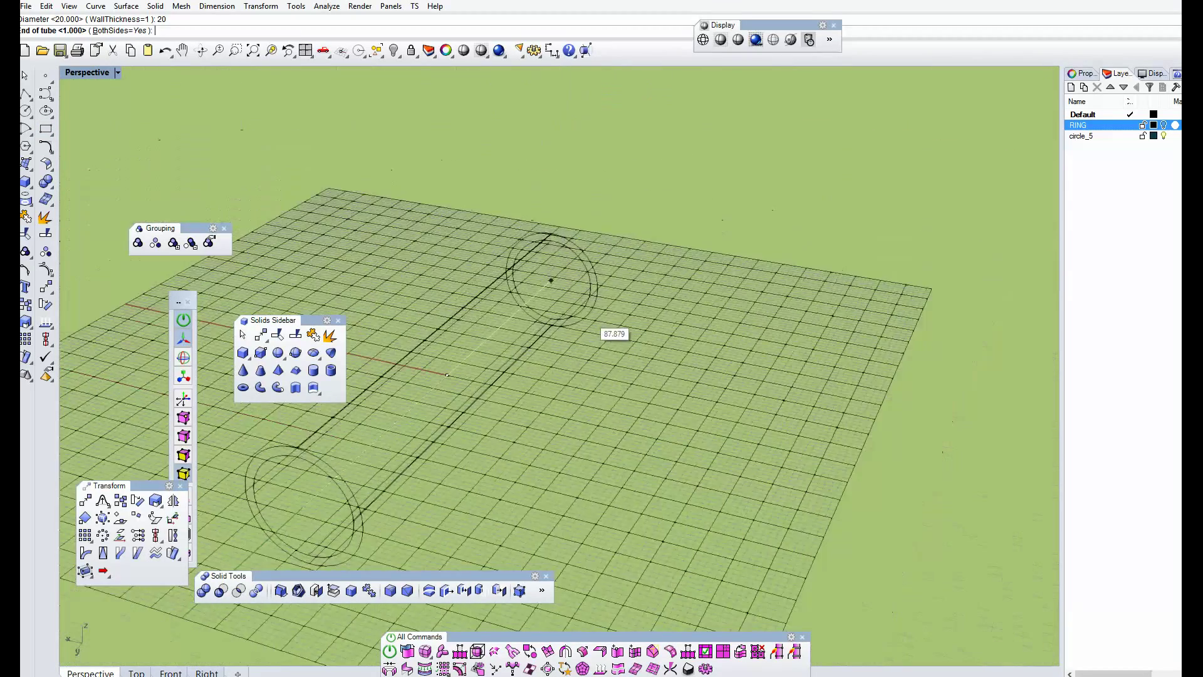
pyautogui.moveTo(580, 338); pyautogui.dragTo(496, 341, button='right')
pyautogui.scroll(3, 506, 340)
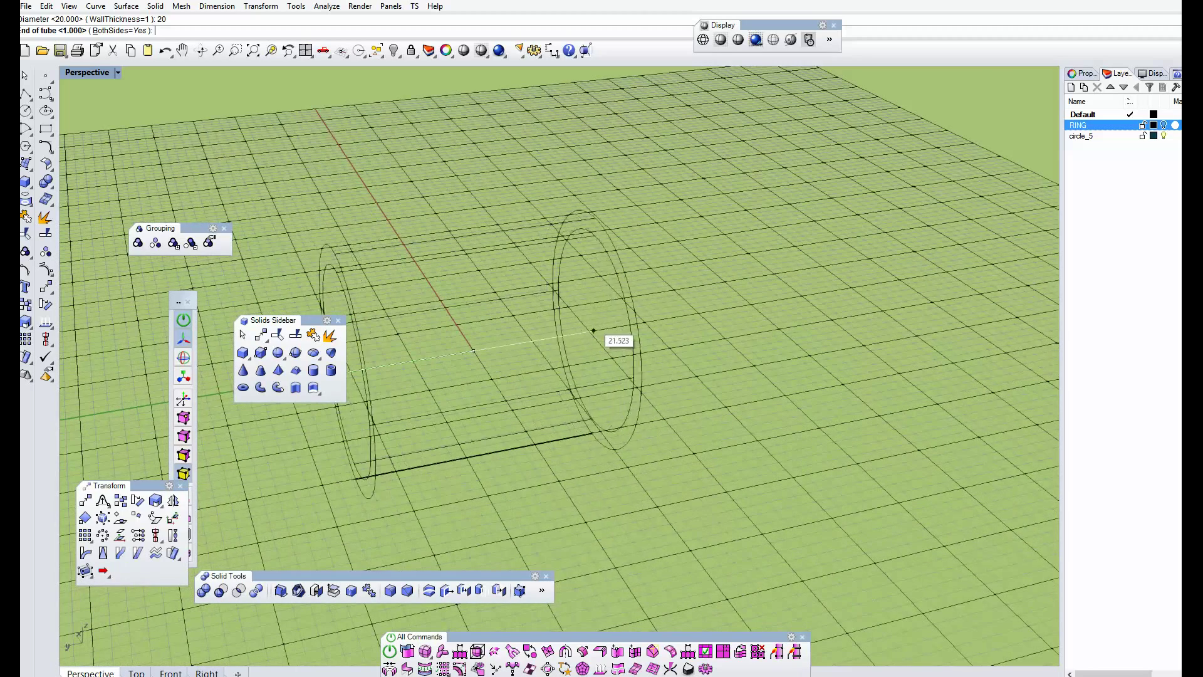
pyautogui.scroll(-3, 712, 311)
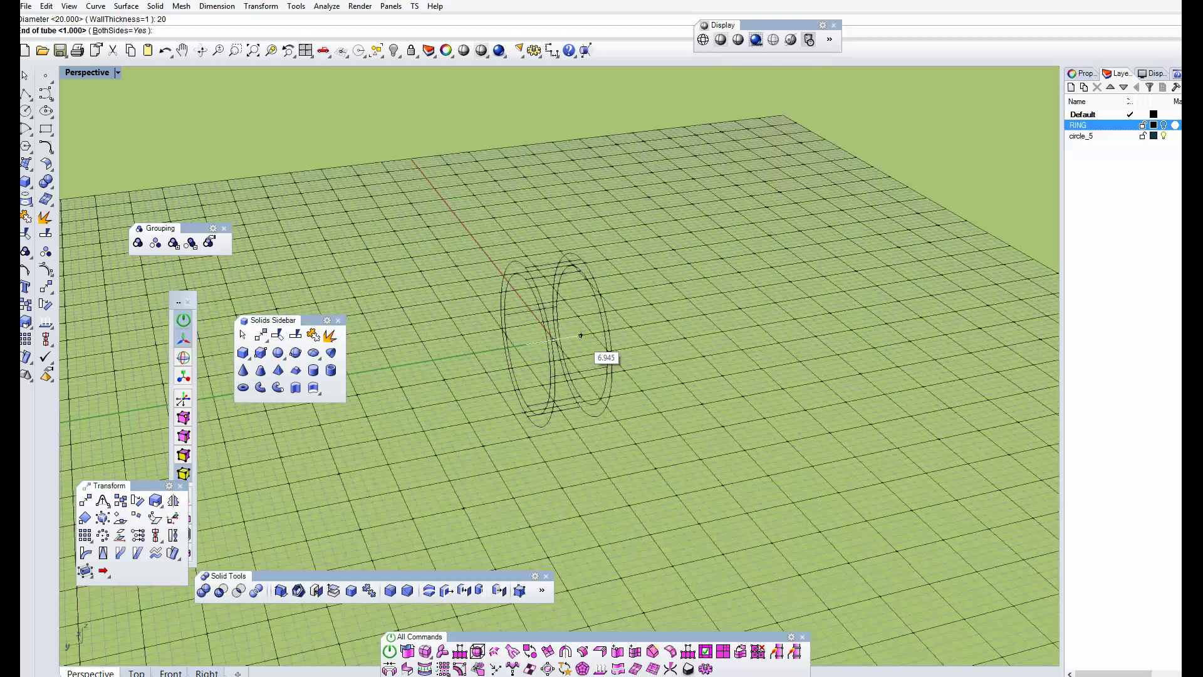
pyautogui.write('2')
pyautogui.press('Return')
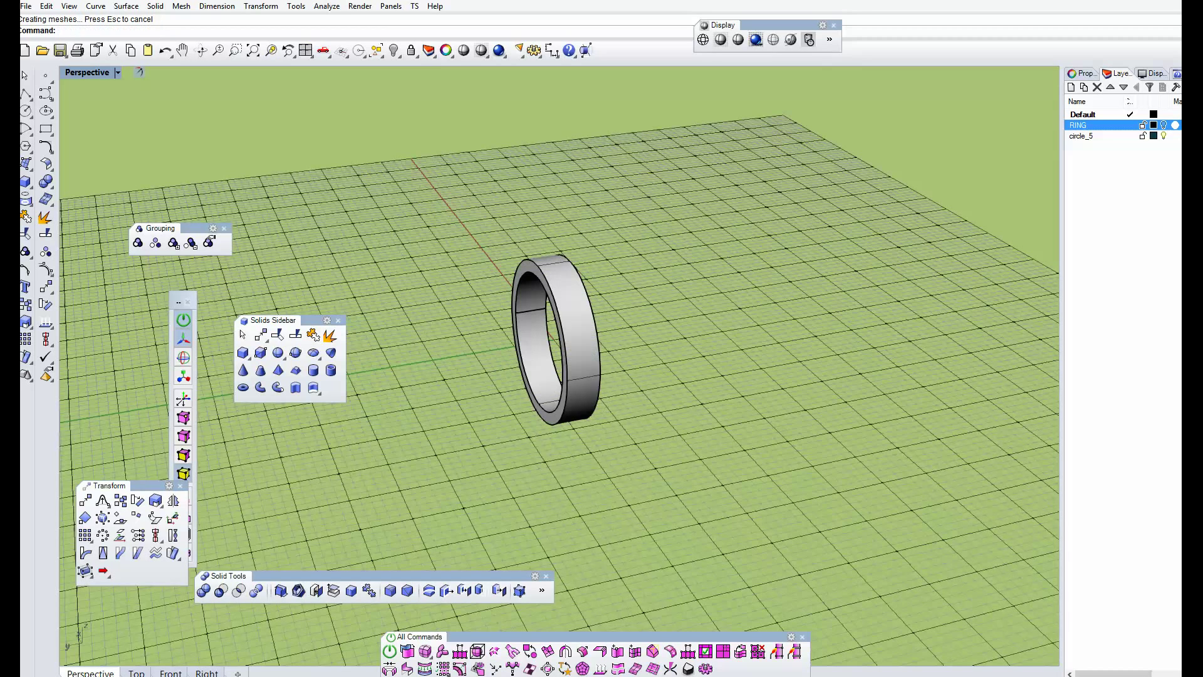
# Step: Undo the tube and the previous Boolean Union step, and view the ring in perspective
pyautogui.scroll(6, 523, 260)
pyautogui.moveTo(558, 341)
pyautogui.mouseDown(button='right')
pyautogui.moveTo(526, 341)
pyautogui.moveTo(566, 342)
pyautogui.mouseUp(button='right')
pyautogui.hotkey('ctrl', 'z')
pyautogui.scroll(-2, 559, 368)
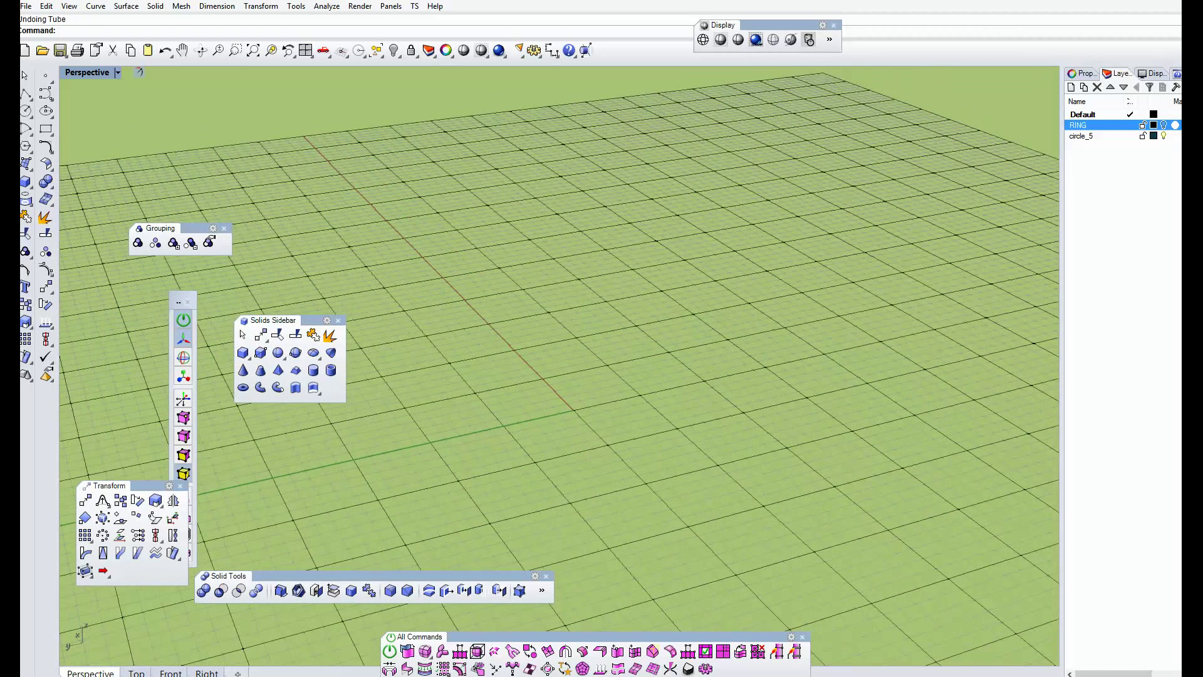
pyautogui.hotkey('ctrl', 'z')
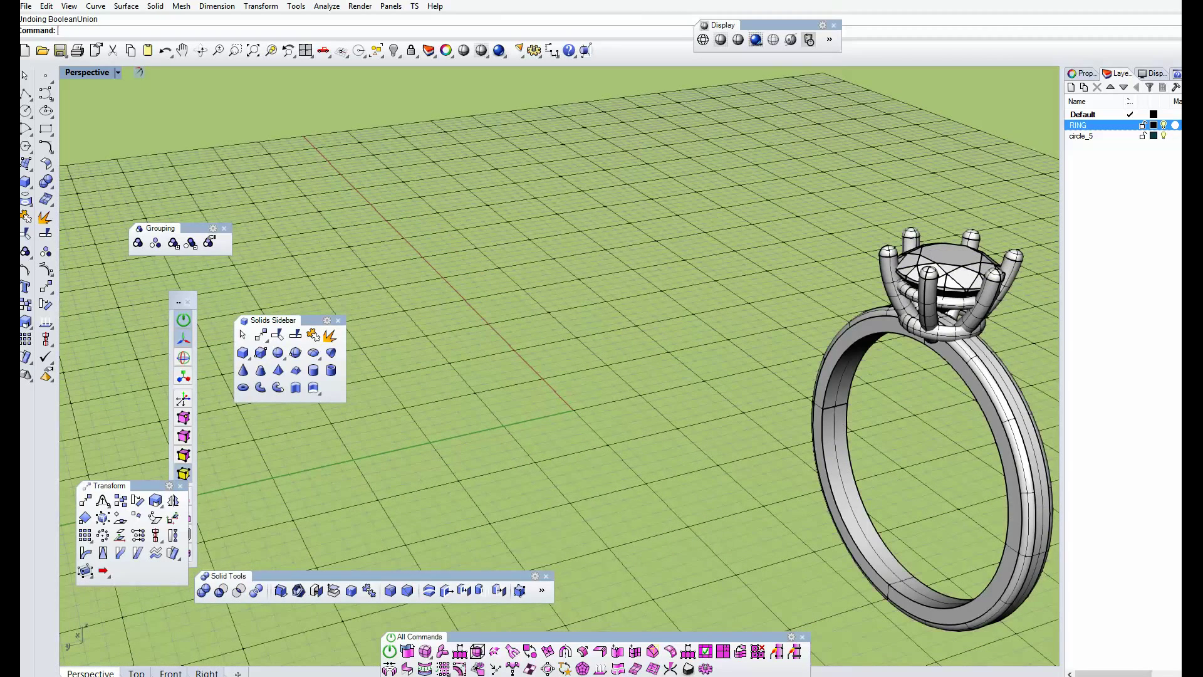
pyautogui.hotkey('ctrl', 'y')
pyautogui.hotkey('ctrl', 'z')
pyautogui.moveTo(559, 367); pyautogui.dragTo(599, 335, button='right')
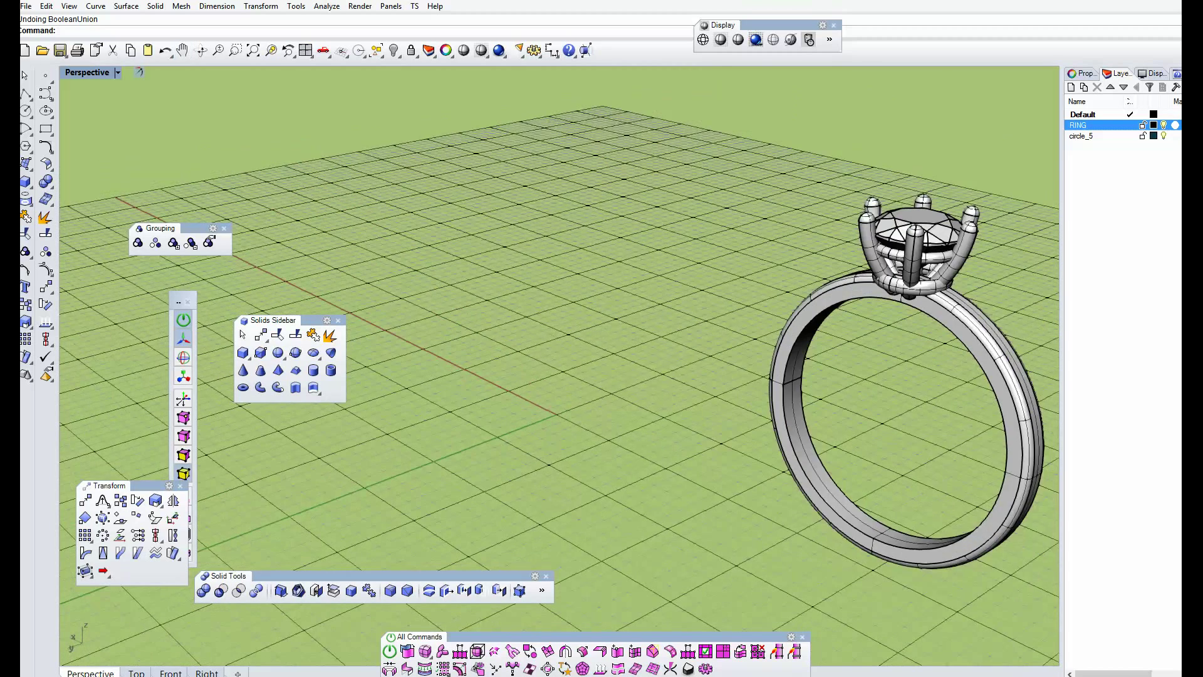
# Step: Hide the RING layer and maximize the Front viewport from the four-view layout
pyautogui.hotkey('ctrl', 'm')
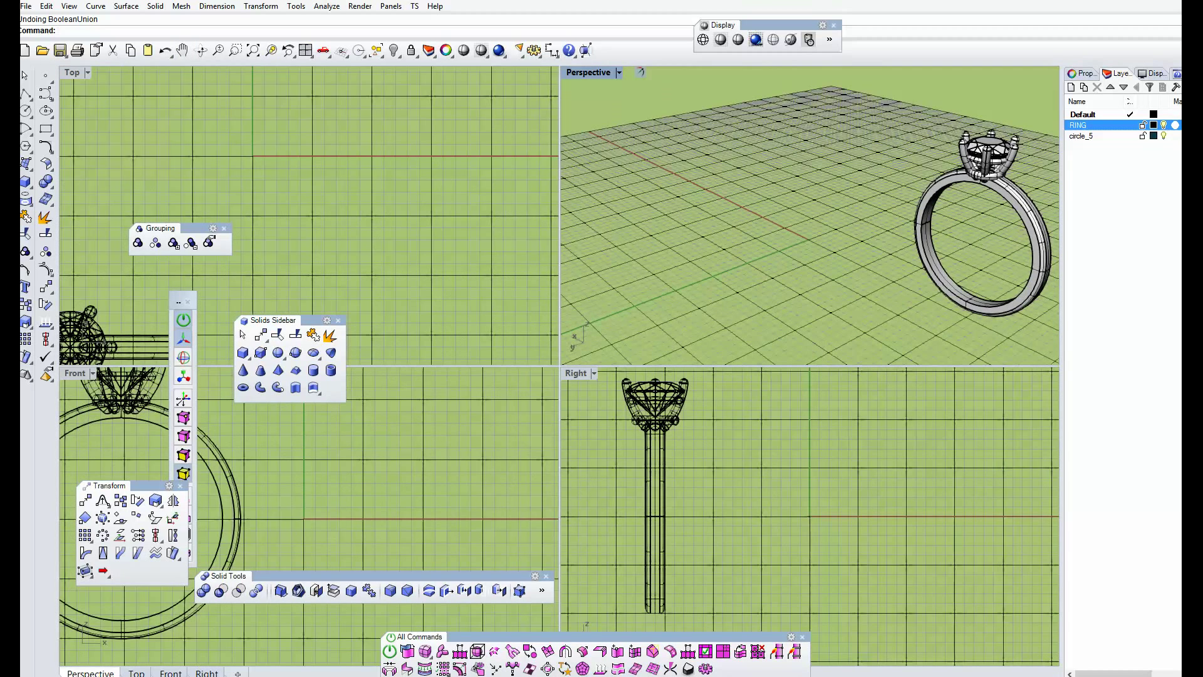
pyautogui.click(1163, 124)
pyautogui.doubleClick(74, 372)
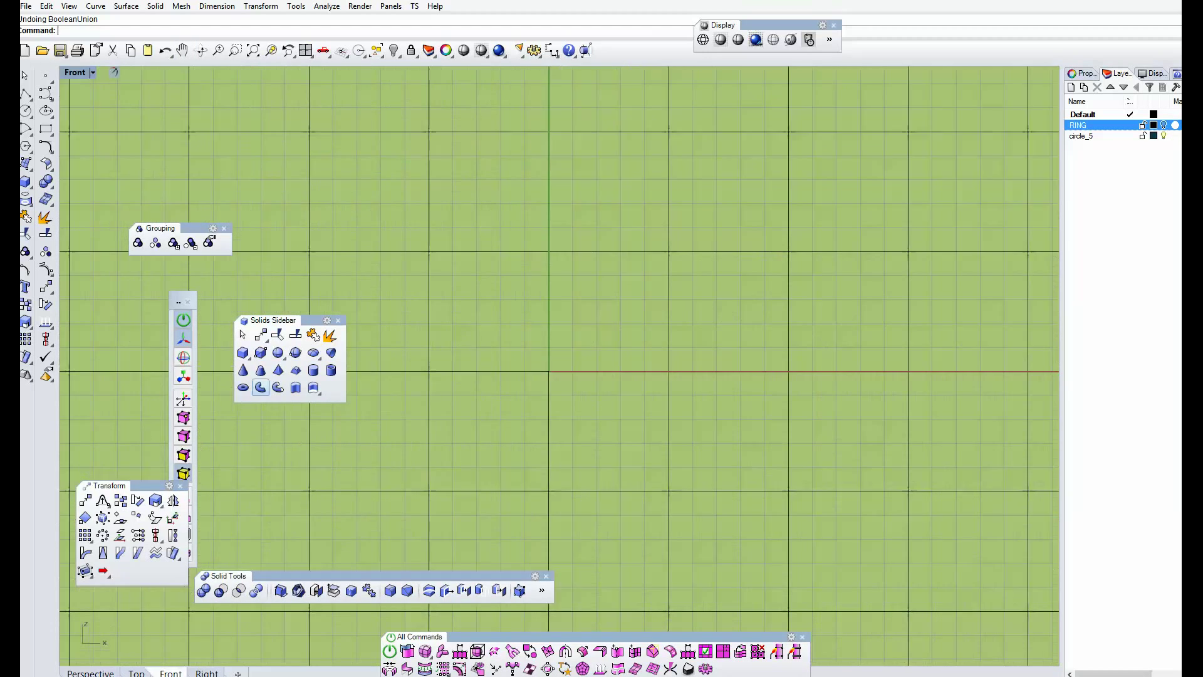
# Step: Create a solid tube in the Front view, centred at the origin (0), with diameters of 17 and 20 and an end distance of 1 on both sides
pyautogui.click(330, 370)
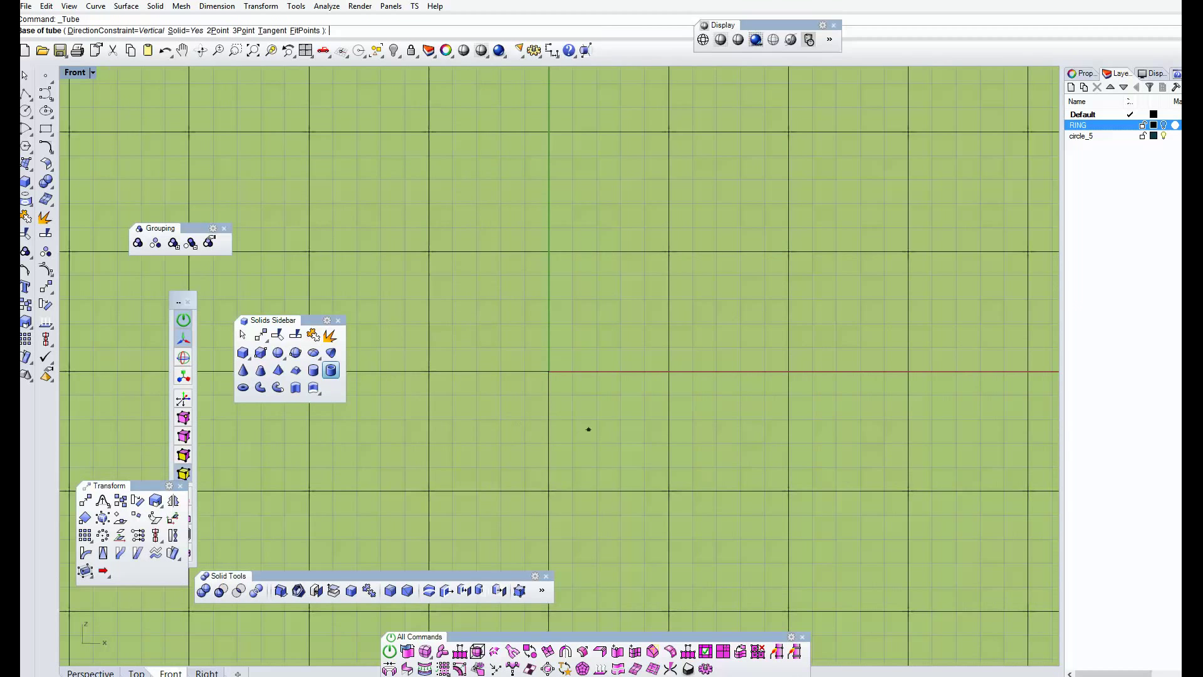
pyautogui.moveTo(709, 419); pyautogui.dragTo(666, 344, button='right')
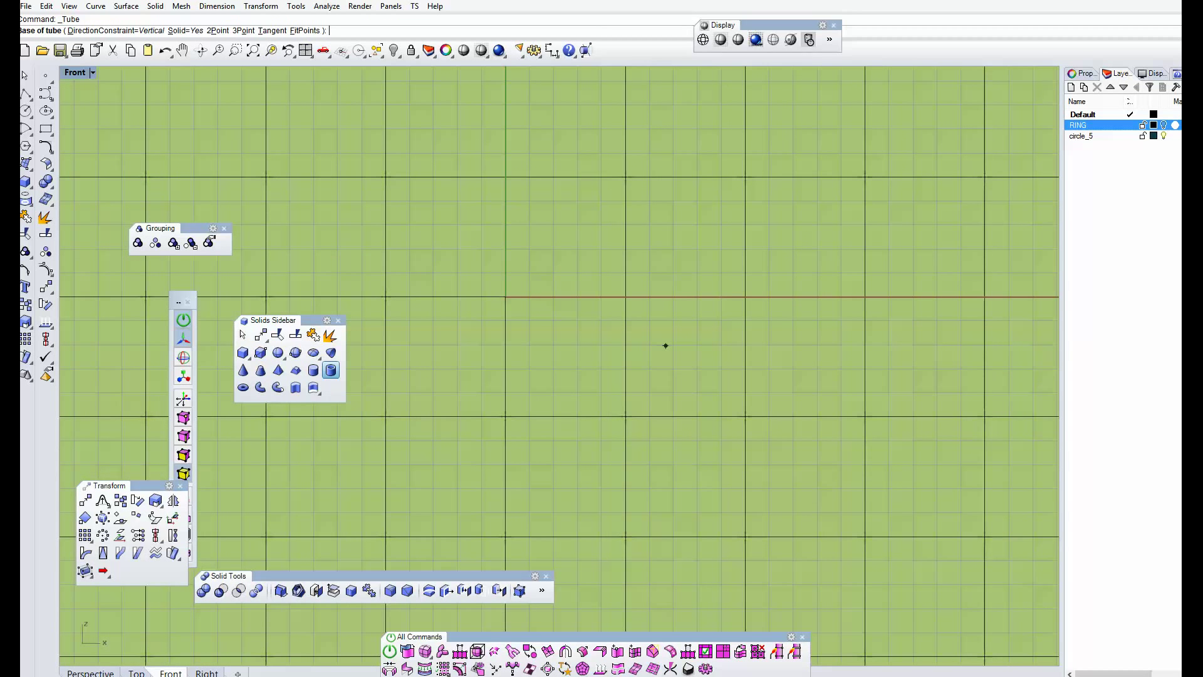
pyautogui.write('0')
pyautogui.press('Return')
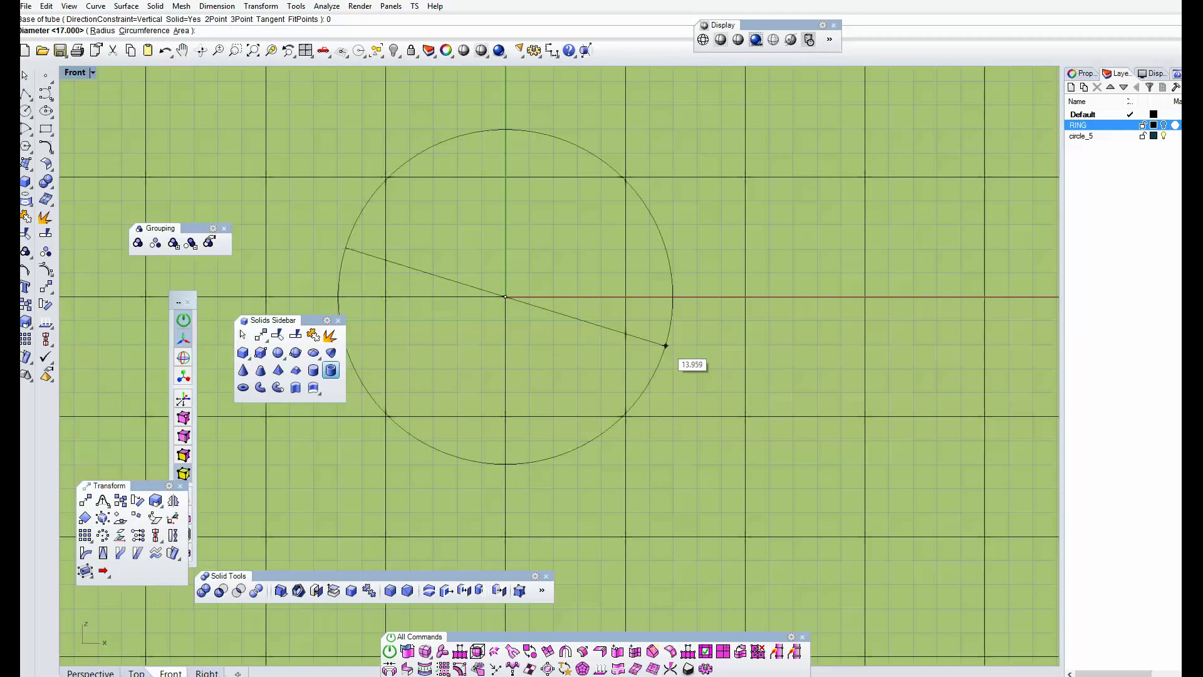
pyautogui.write('17')
pyautogui.press('Return')
pyautogui.write('20')
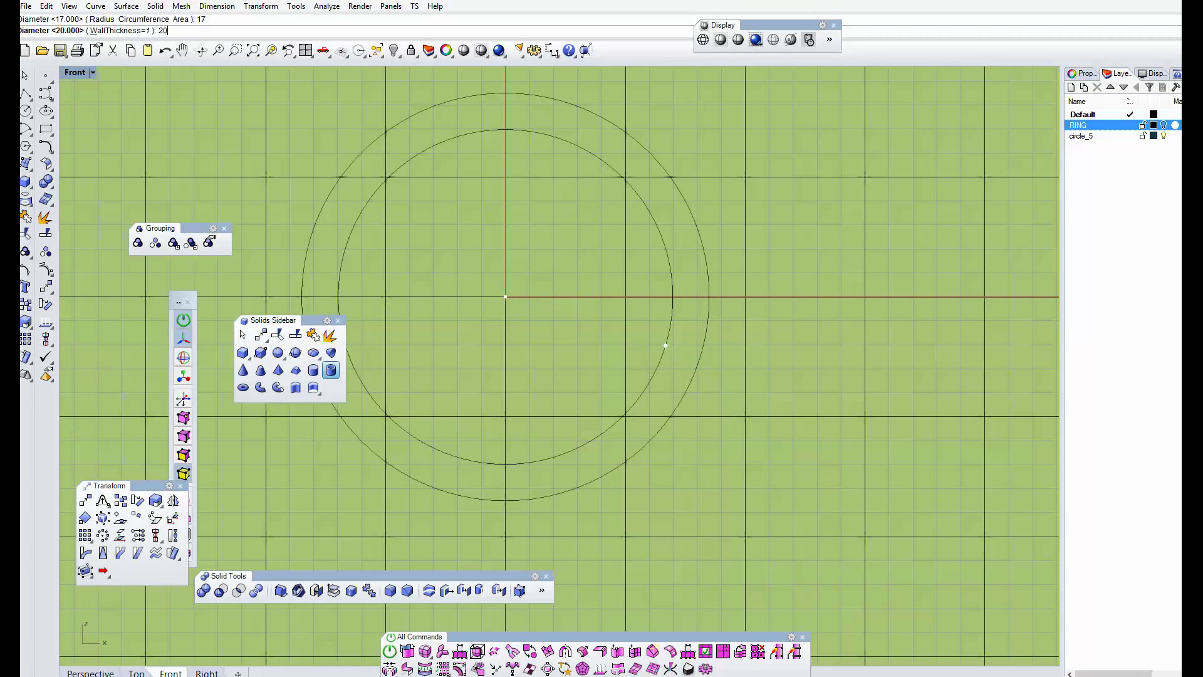
pyautogui.press('Return')
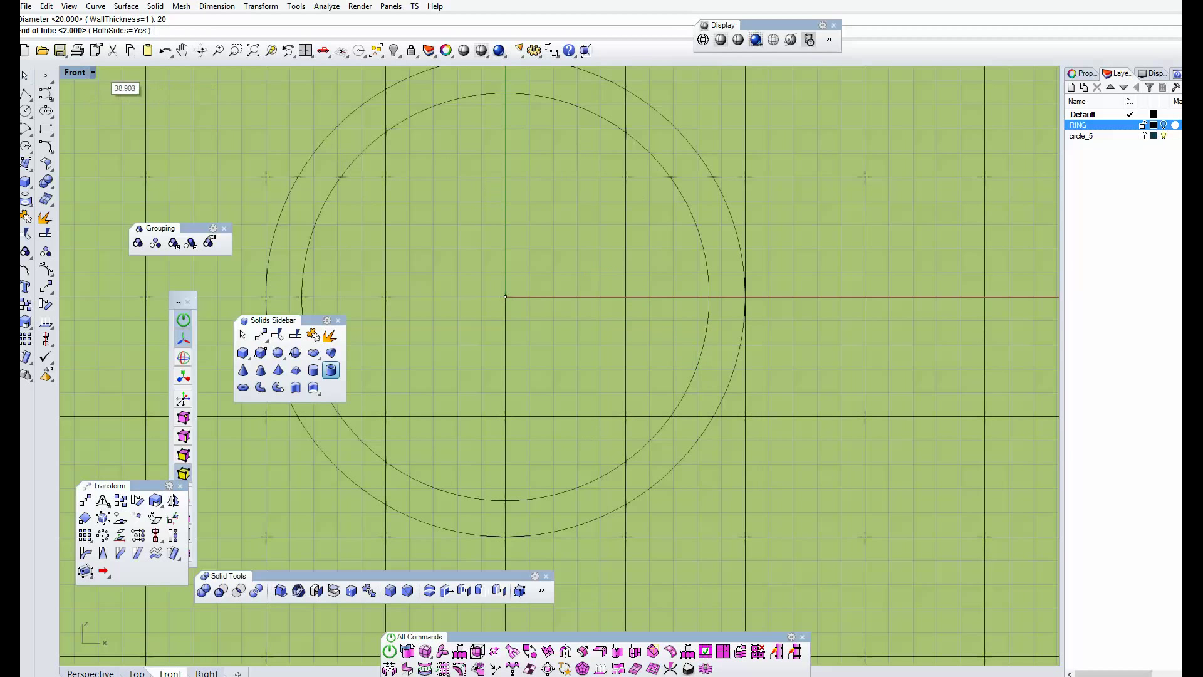
pyautogui.doubleClick(75, 72)
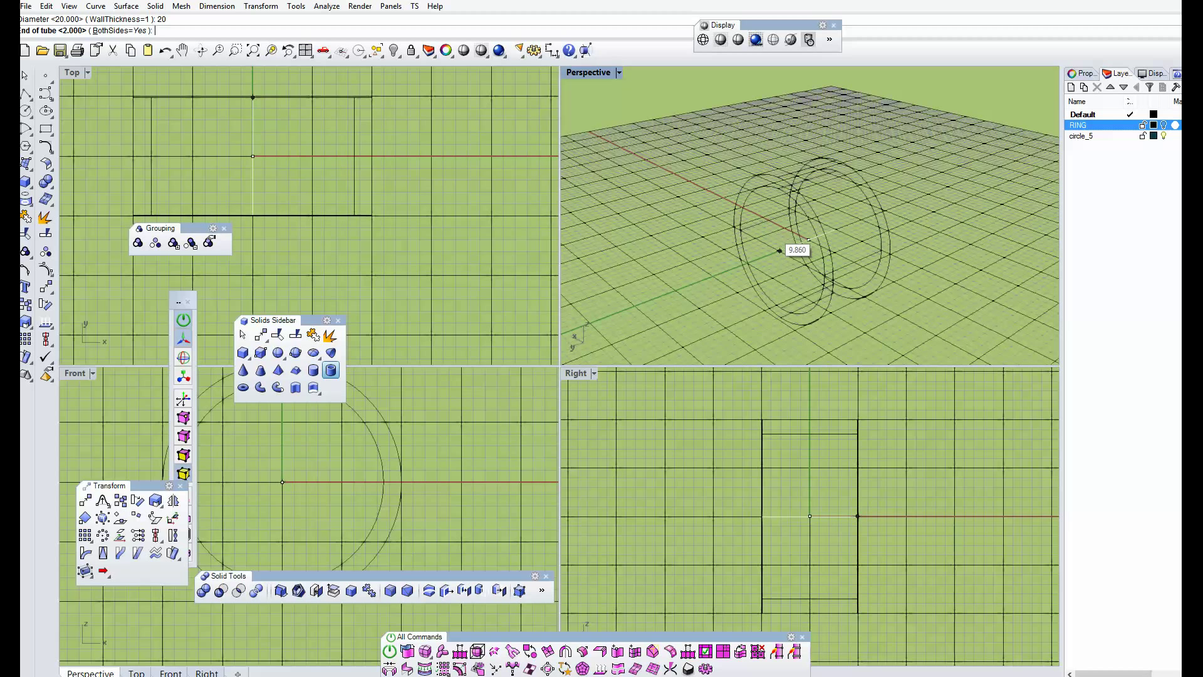
pyautogui.write('1')
pyautogui.press('Return')
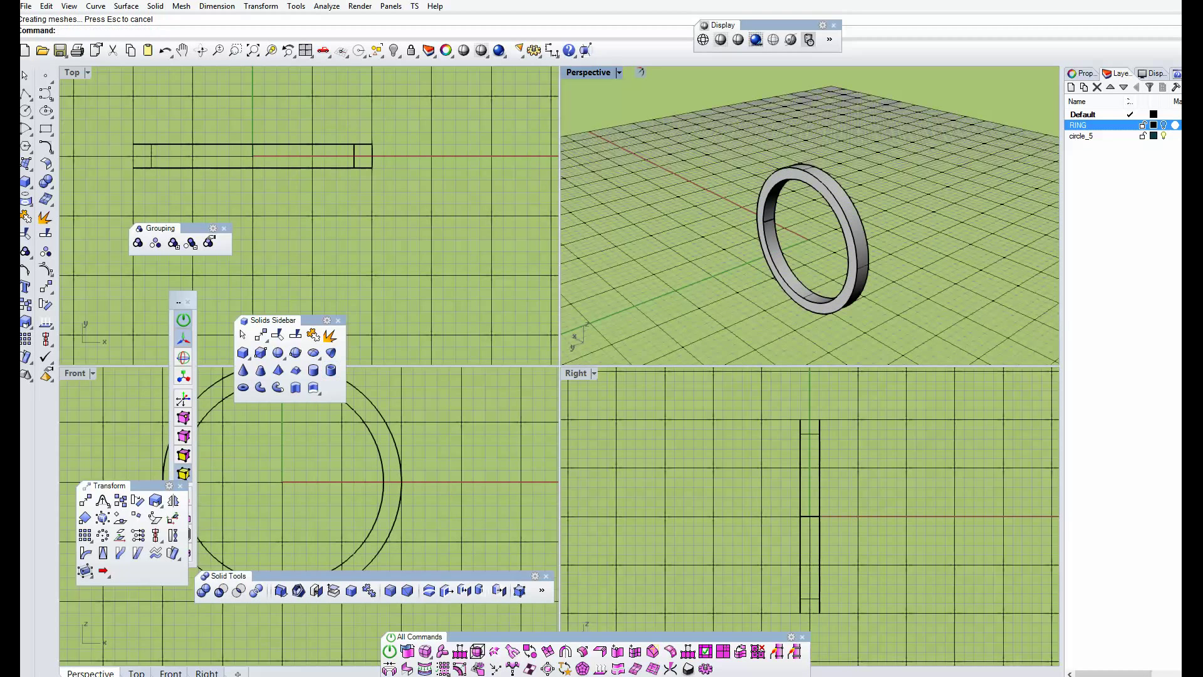
# Step: Maximize the Perspective viewport with the RING layer shown, and compare the new plain band with the finished ring
pyautogui.hotkey('ctrl', 'm')
pyautogui.moveTo(690, 376); pyautogui.dragTo(708, 438, button='right')
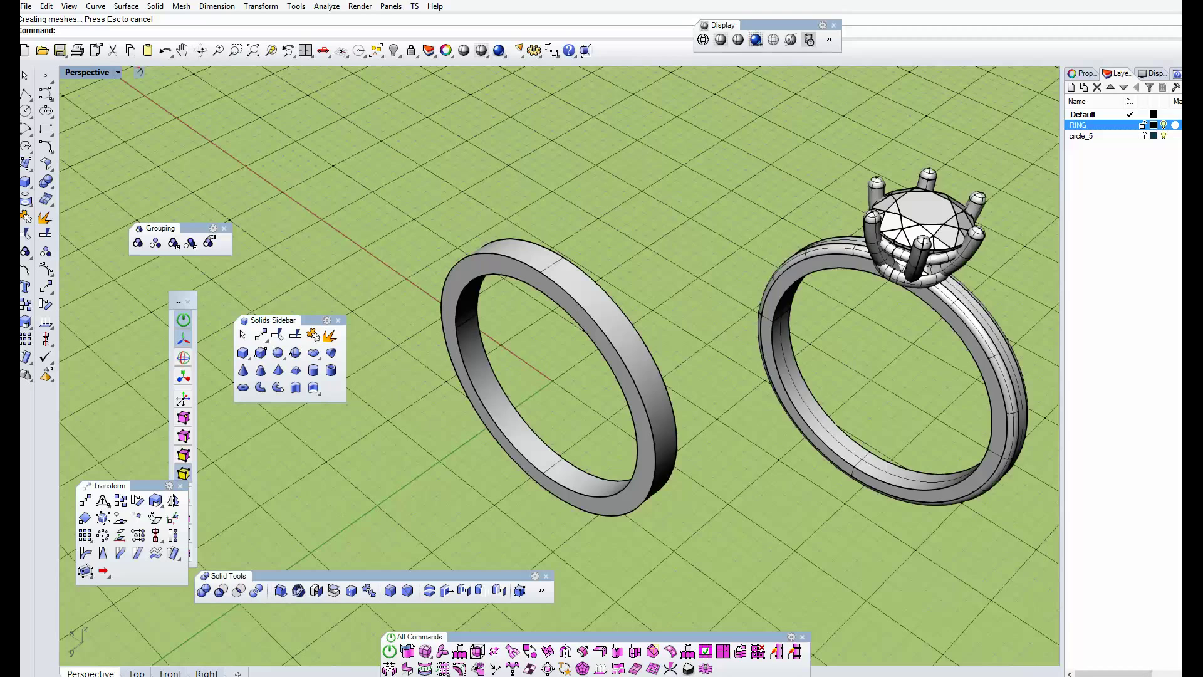
pyautogui.press('Down')
pyautogui.press('Down')
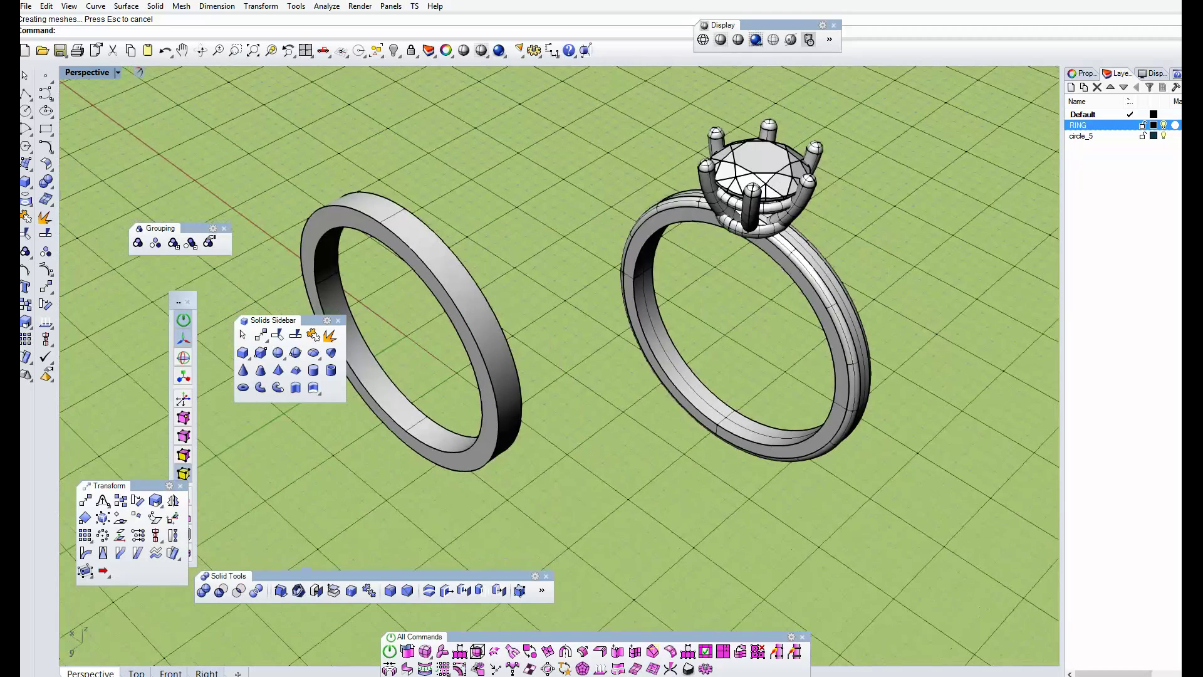
pyautogui.press('Down')
pyautogui.keyDown('shift'); pyautogui.moveTo(884, 338); pyautogui.dragTo(814, 301, button='right'); pyautogui.keyUp('shift')
pyautogui.scroll(3, 815, 300)
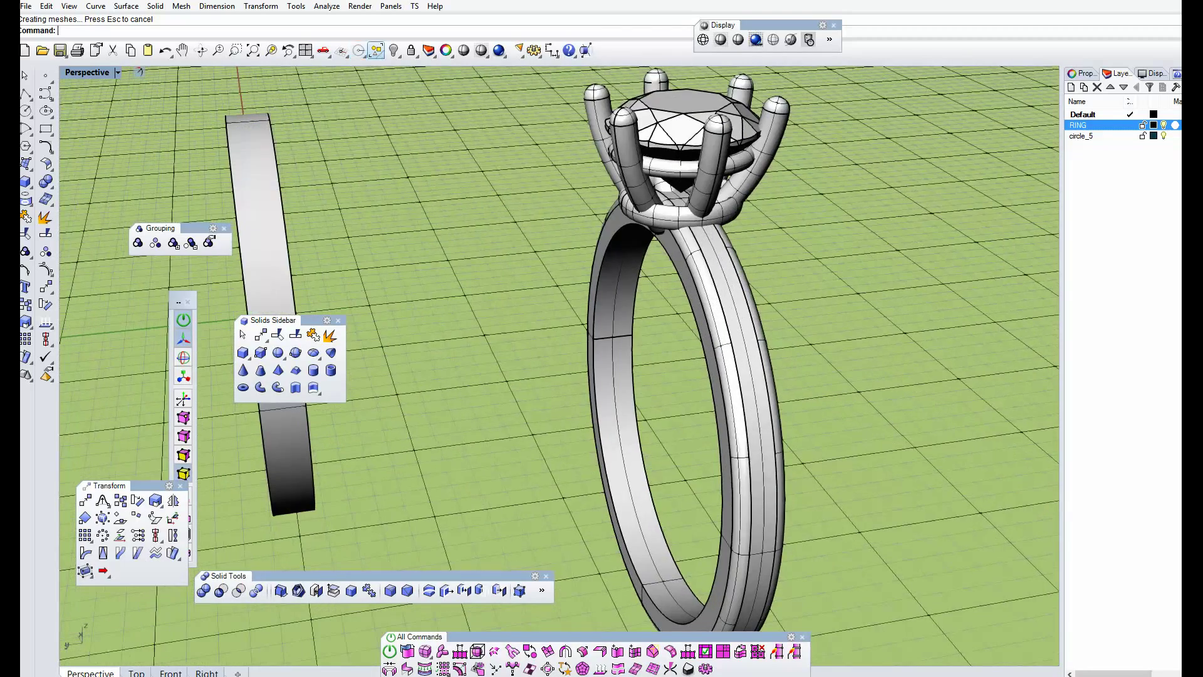
# Step: Brush-select along the rounded outer edge of the finished ring with a brush width of 10, and cancel the selection
pyautogui.click(376, 50)
pyautogui.moveTo(420, 67); pyautogui.dragTo(947, 127)
pyautogui.click(904, 222)
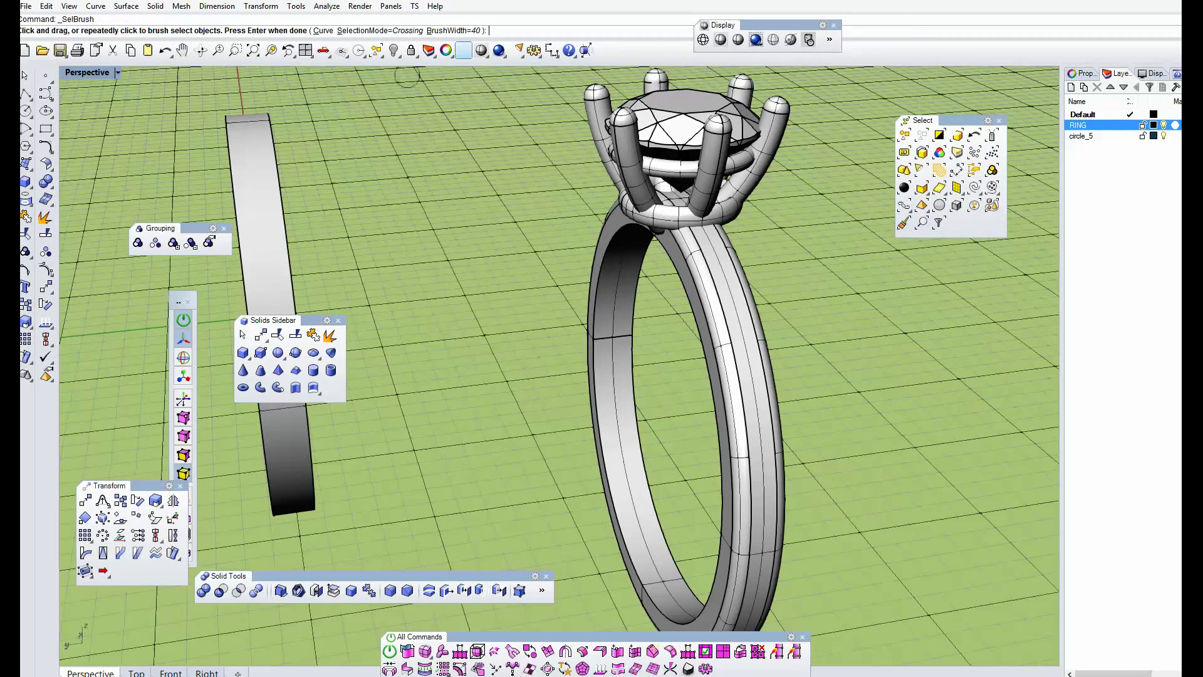
pyautogui.click(498, 30)
pyautogui.write('10')
pyautogui.press('Return')
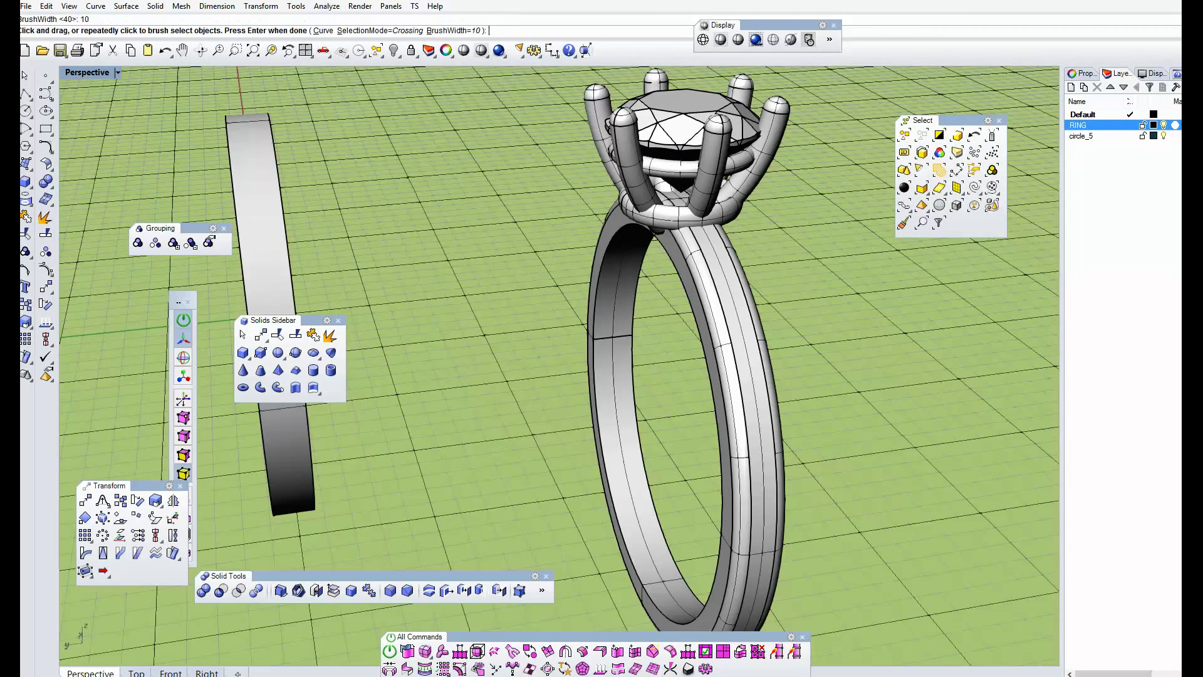
pyautogui.moveTo(686, 239); pyautogui.dragTo(734, 380)
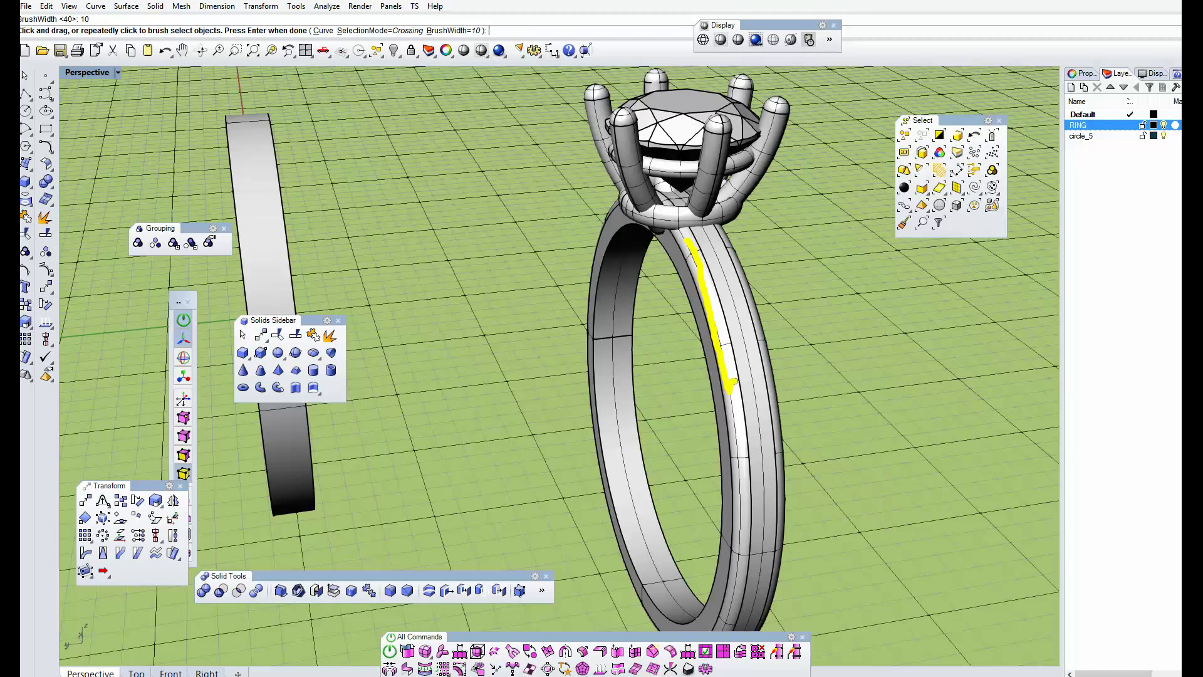
pyautogui.moveTo(734, 380)
pyautogui.mouseDown(button='right')
pyautogui.moveTo(683, 213)
pyautogui.moveTo(736, 243)
pyautogui.moveTo(708, 313)
pyautogui.moveTo(755, 344)
pyautogui.mouseUp(button='right')
pyautogui.press('Escape')
# Step: Examine the rounded outer edges of the finished ring's band up close and select the whole finished ring
pyautogui.scroll(-4, 694, 275)
pyautogui.scroll(8, 839, 351)
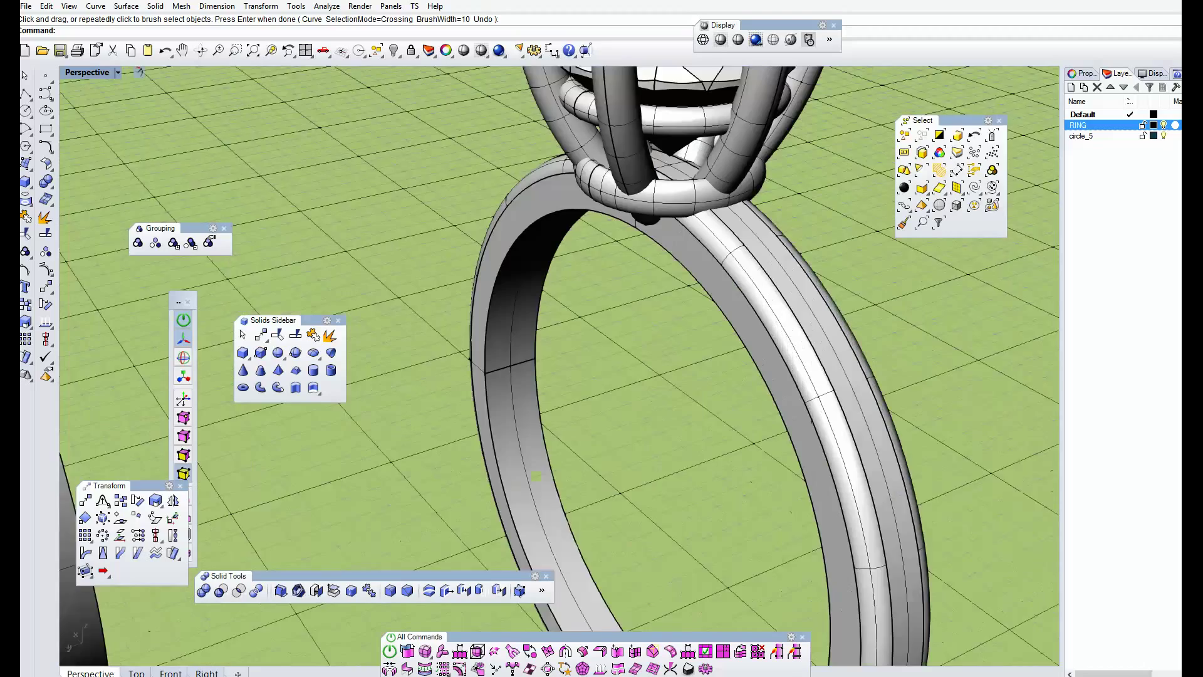
pyautogui.middleClick(693, 253)
pyautogui.click(719, 210)
pyautogui.click(678, 256)
pyautogui.press('Return')
pyautogui.scroll(-8, 678, 255)
pyautogui.moveTo(678, 255); pyautogui.dragTo(746, 307, button='right')
pyautogui.click(703, 236)
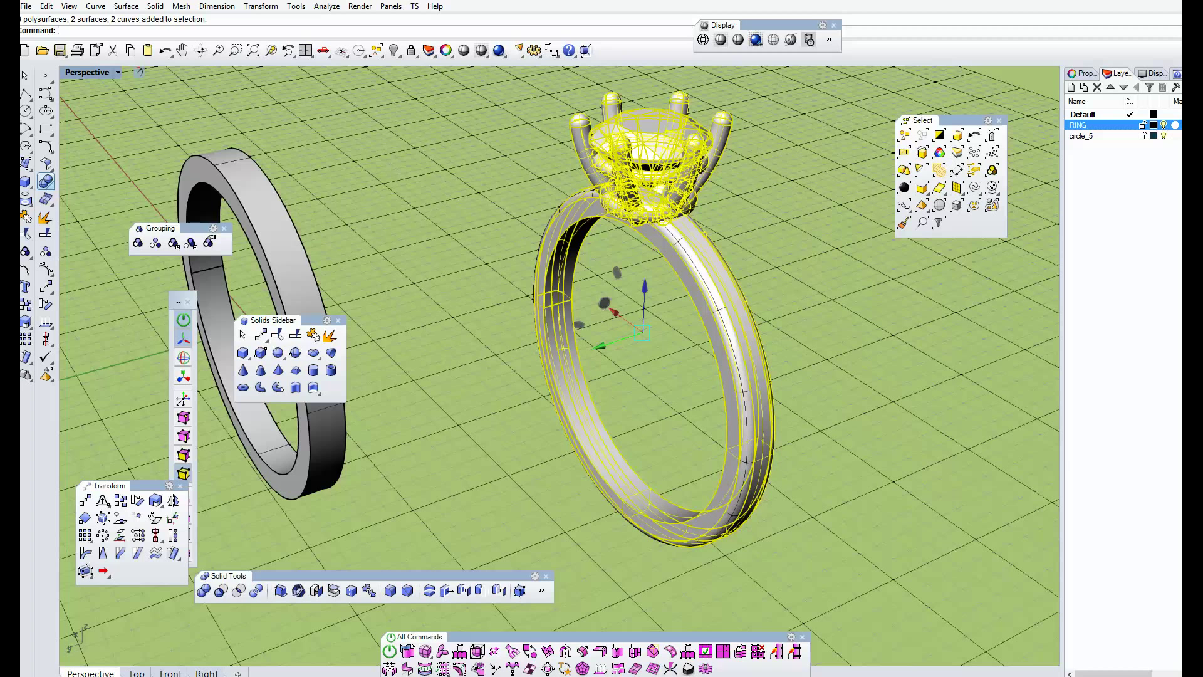
# Step: Float the Solid Tools command set above the two rings
pyautogui.click(45, 182)
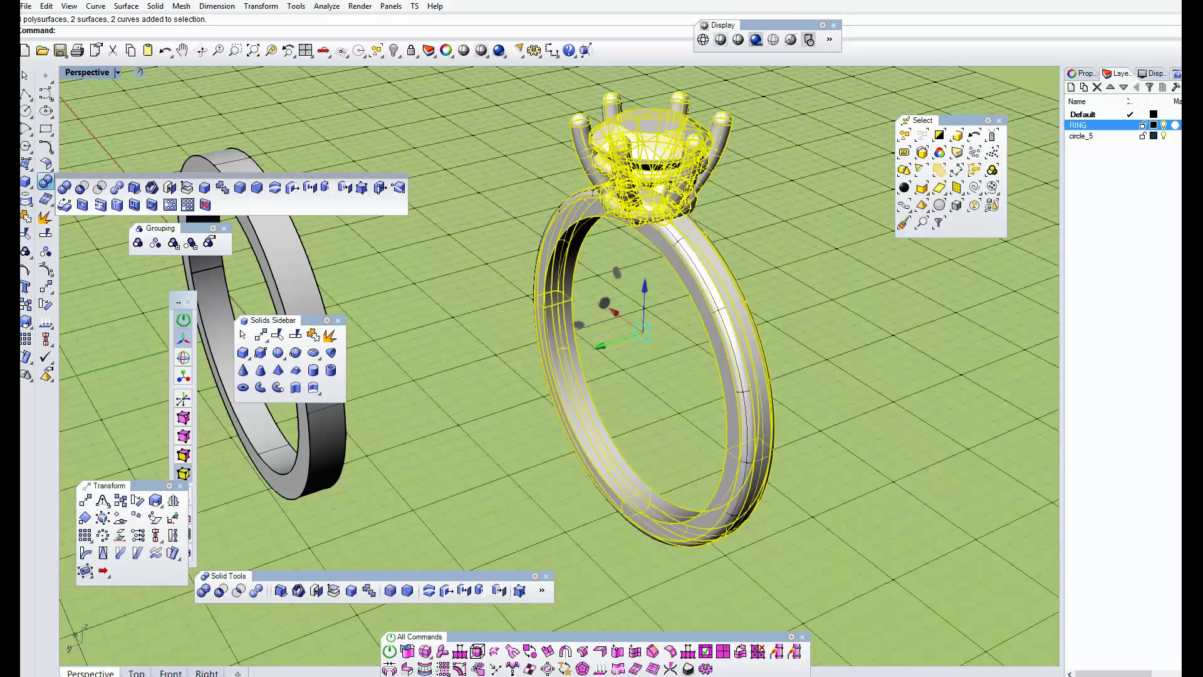
pyautogui.moveTo(331, 177); pyautogui.dragTo(341, 121)
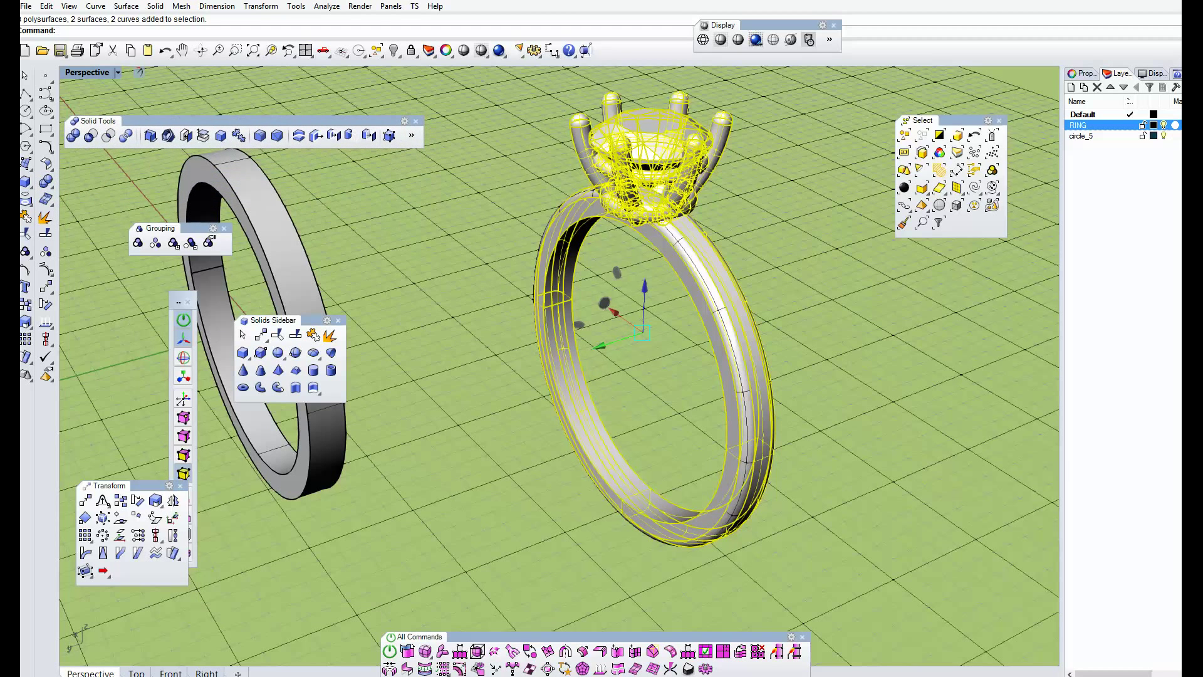
pyautogui.moveTo(197, 120); pyautogui.dragTo(220, 105)
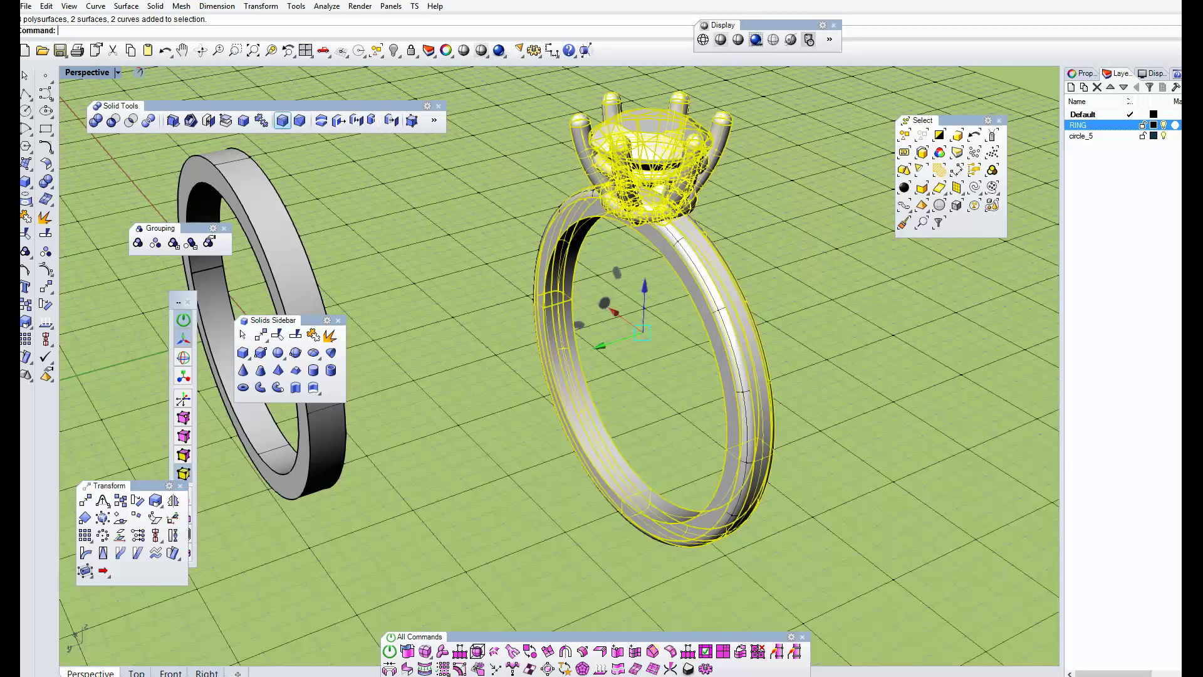
# Step: Set up a Fillet Edge with radius 1 on both outer circular edges of the plain band
pyautogui.click(282, 120)
pyautogui.moveTo(557, 366); pyautogui.dragTo(720, 477, button='right')
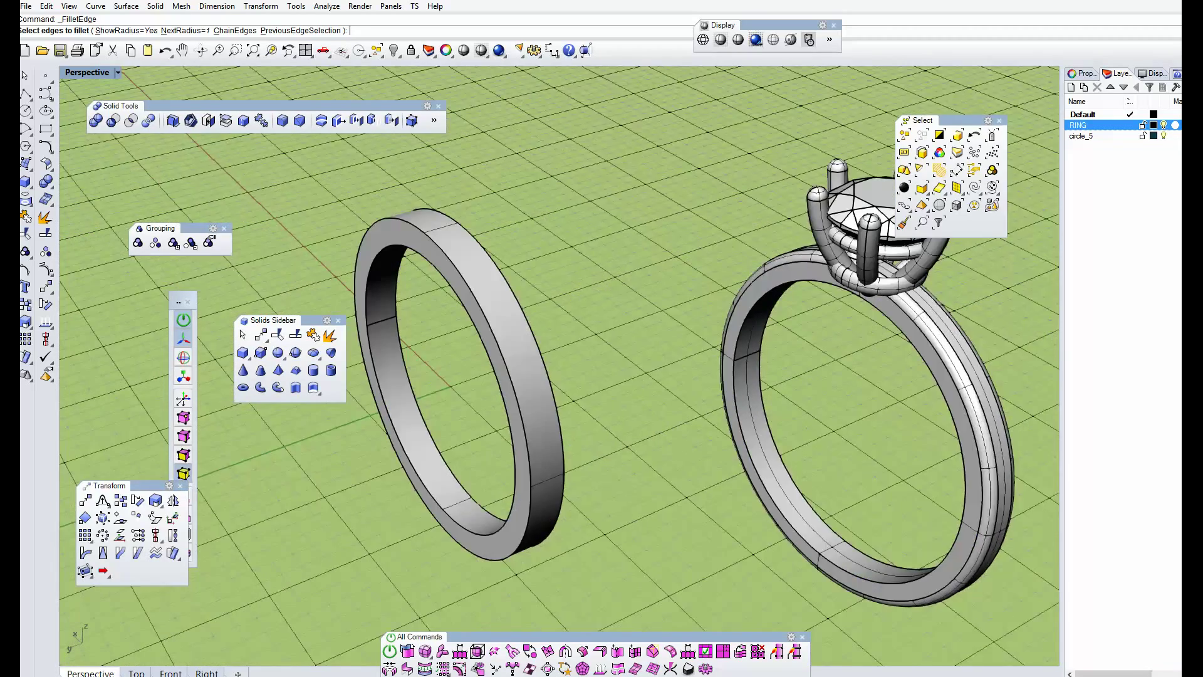
pyautogui.scroll(3, 401, 301)
pyautogui.click(516, 354)
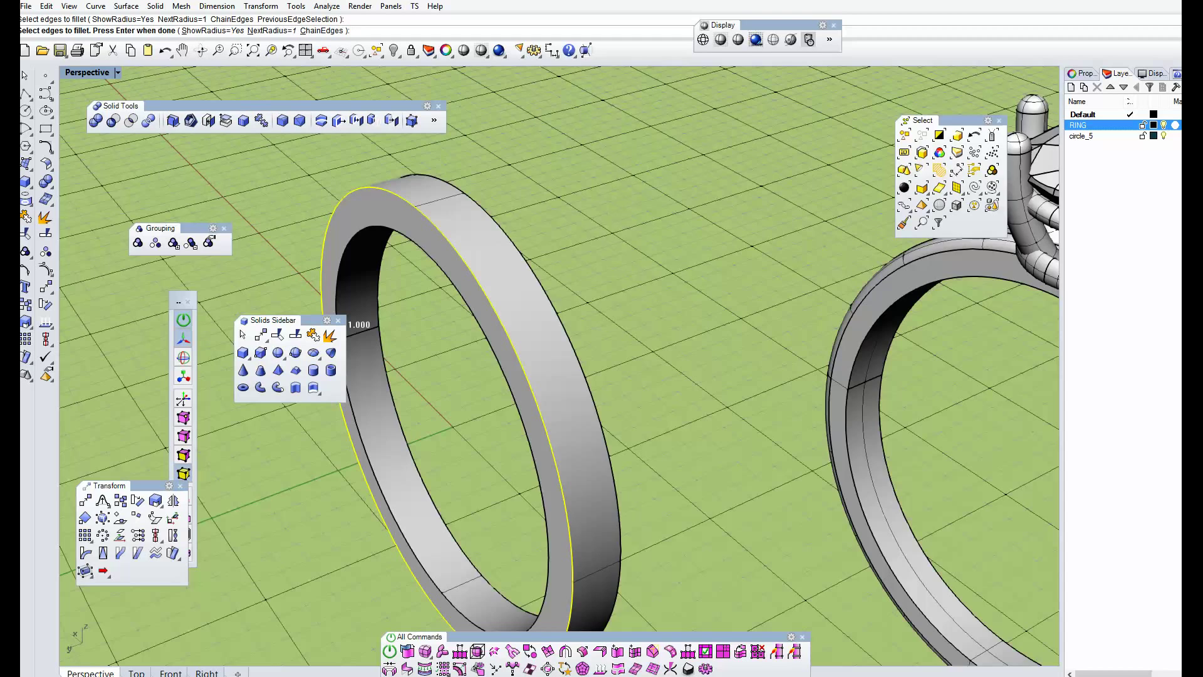
pyautogui.click(498, 227)
pyautogui.scroll(-6, 505, 225)
pyautogui.moveTo(504, 226); pyautogui.dragTo(545, 229, button='right')
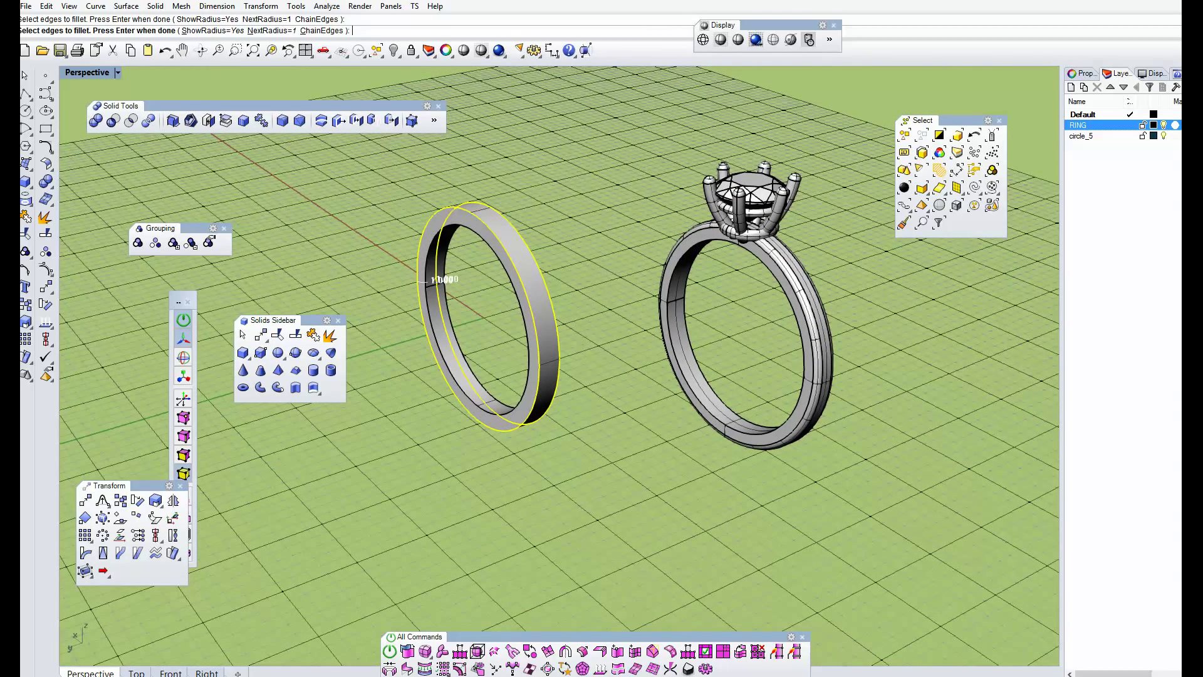
pyautogui.press('Return')
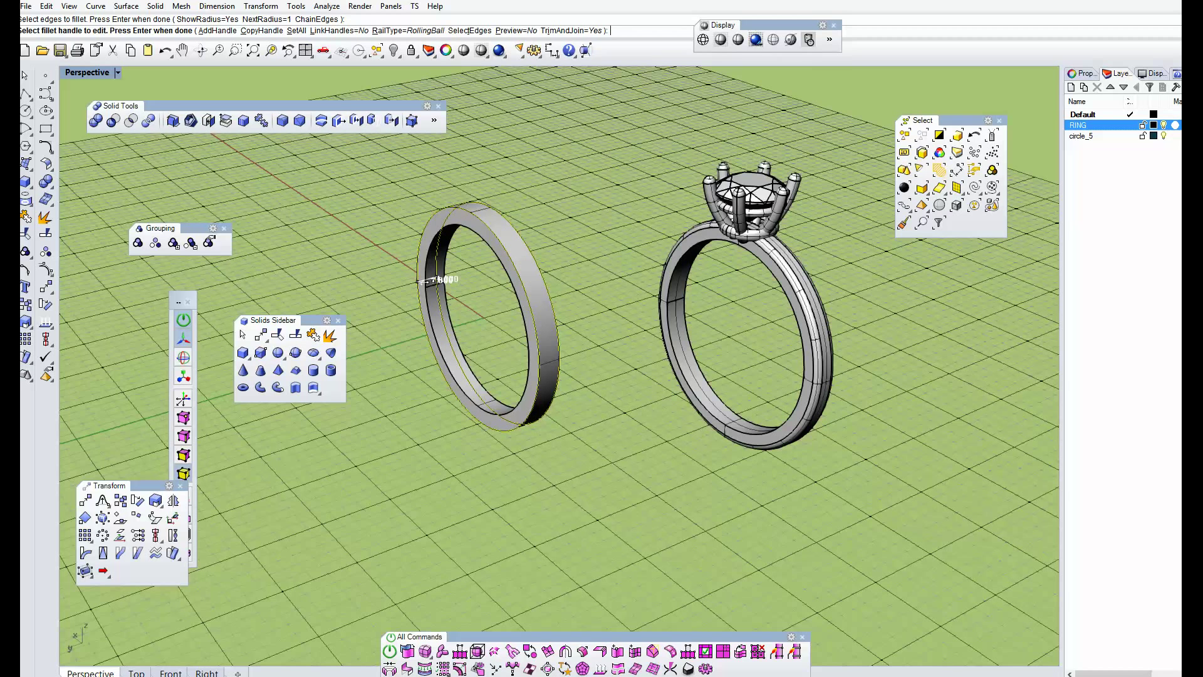
# Step: Examine the fillet handles on the plain band's two outer edges and compare them with the finished ring's rounding
pyautogui.moveTo(501, 264); pyautogui.dragTo(495, 426, button='right')
pyautogui.scroll(12, 464, 242)
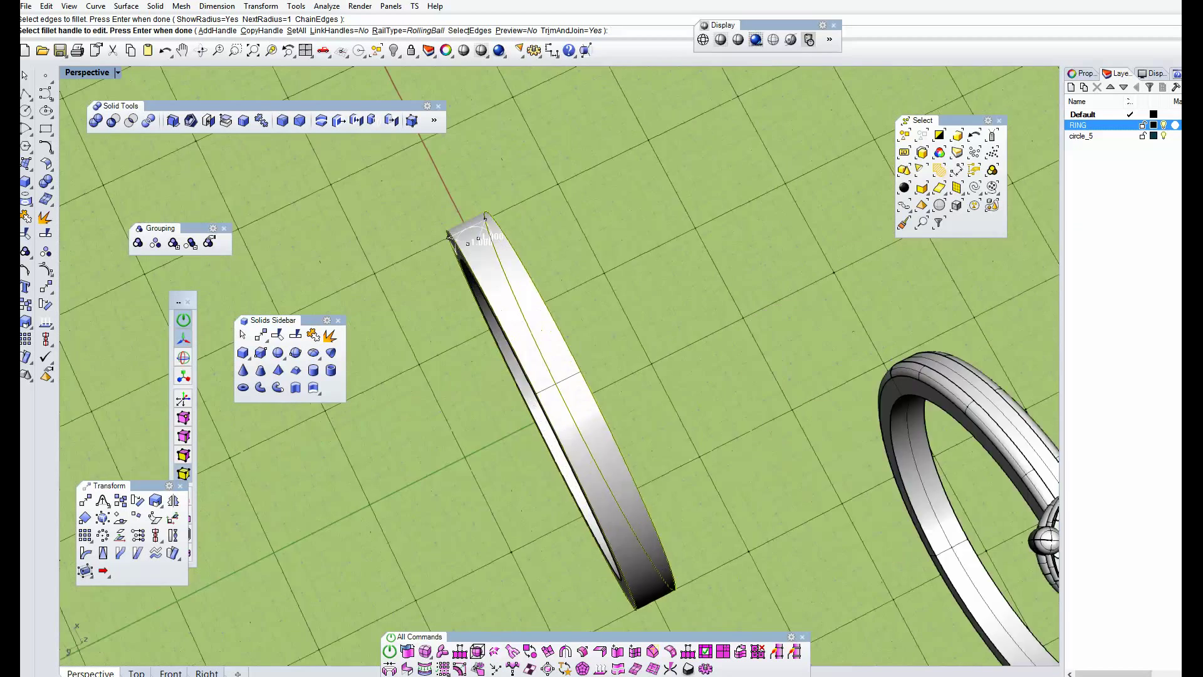
pyautogui.moveTo(501, 313); pyautogui.dragTo(677, 264, button='right')
pyautogui.scroll(3, 420, 360)
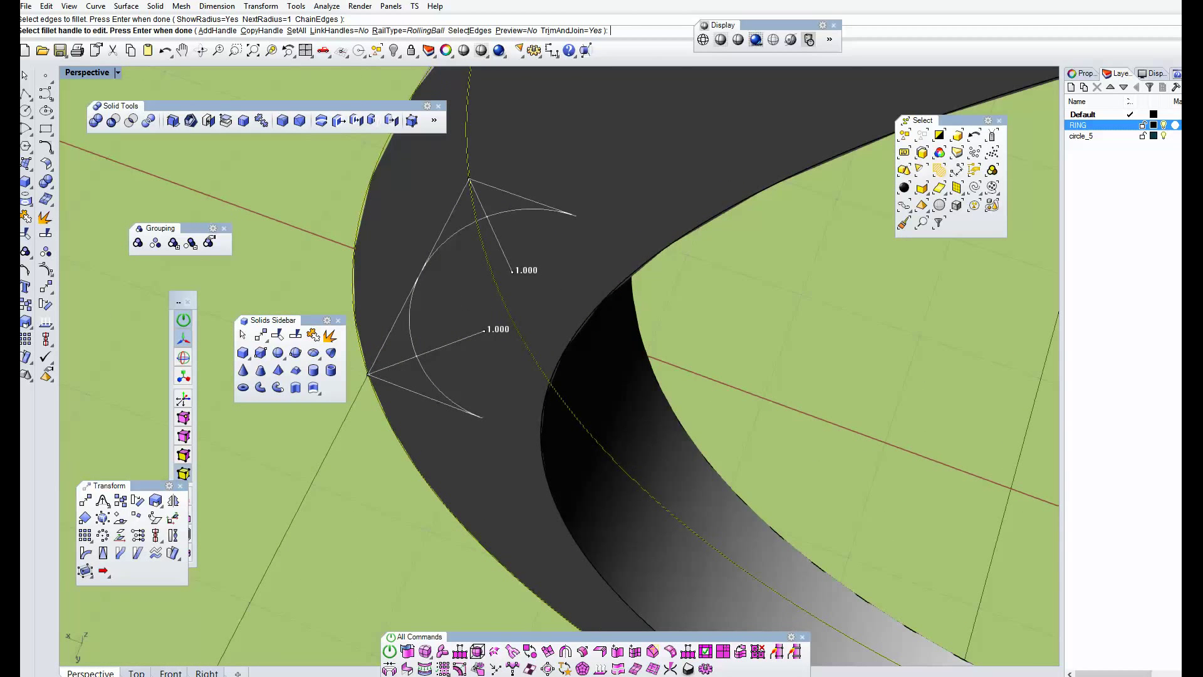
pyautogui.scroll(-7, 478, 319)
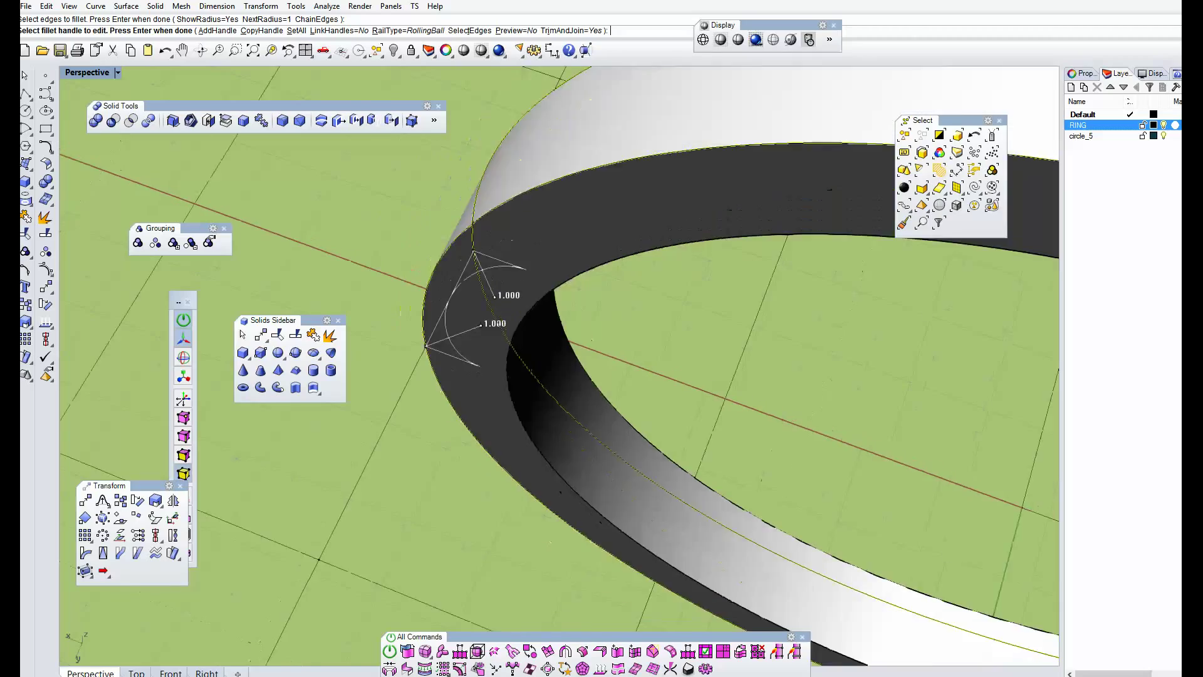
pyautogui.scroll(-3, 557, 364)
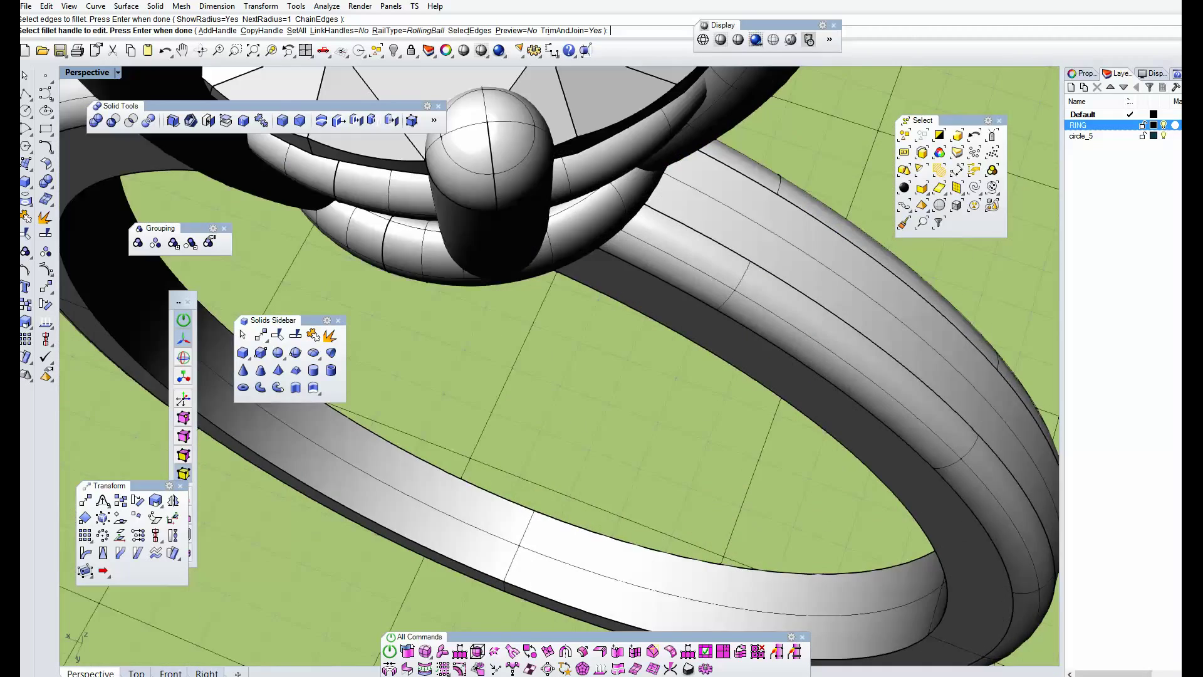
pyautogui.scroll(-10, 559, 365)
pyautogui.moveTo(559, 365); pyautogui.dragTo(602, 357, button='right')
pyautogui.scroll(3, 426, 438)
pyautogui.scroll(5, 432, 413)
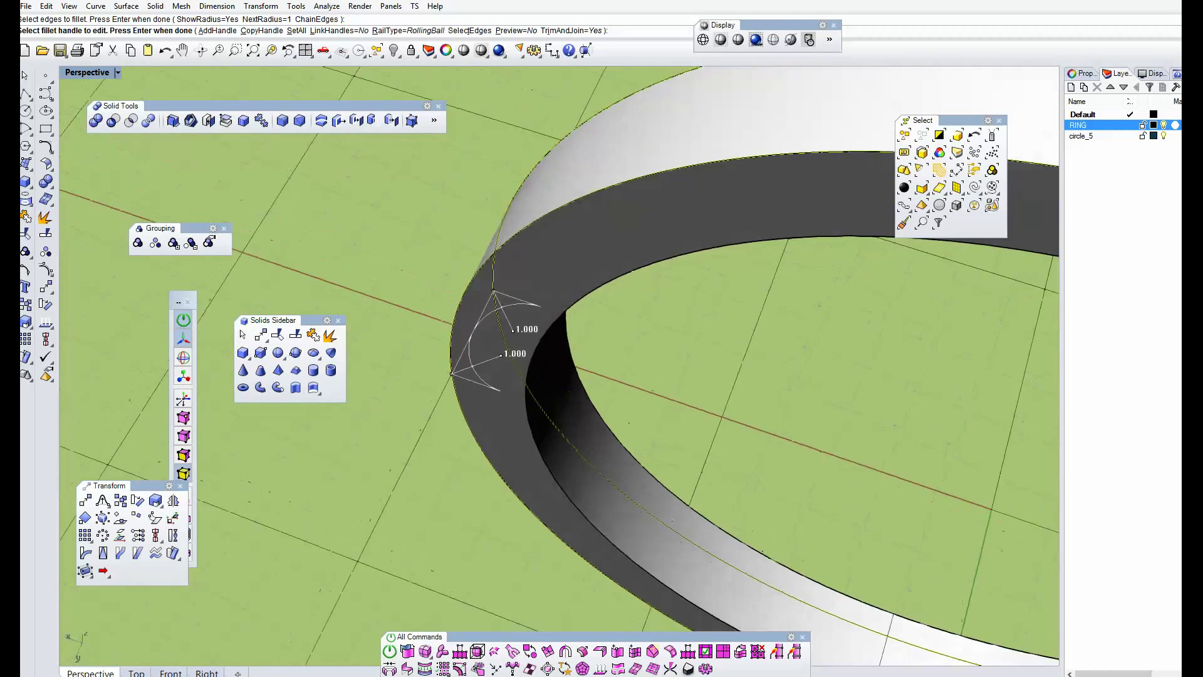
pyautogui.scroll(-4, 437, 364)
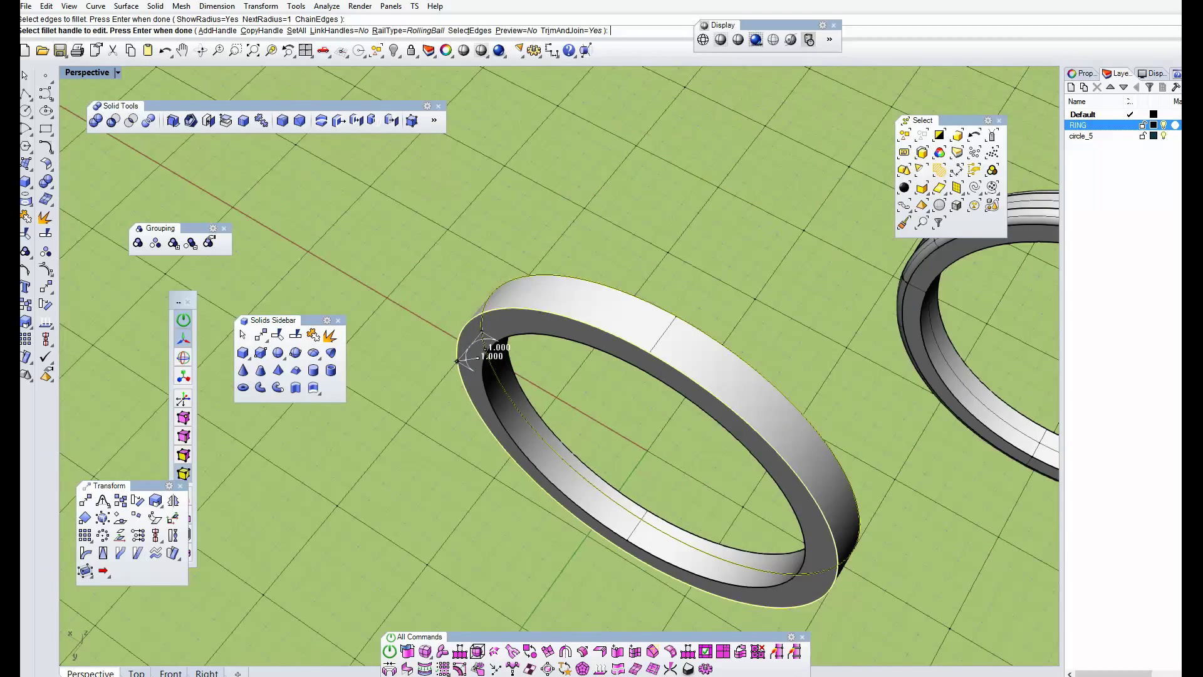
# Step: Apply the pending rolling-ball fillet to the plain band's outer edges
pyautogui.press('Return')
pyautogui.moveTo(627, 401); pyautogui.dragTo(627, 357, button='right')
pyautogui.scroll(-7, 561, 263)
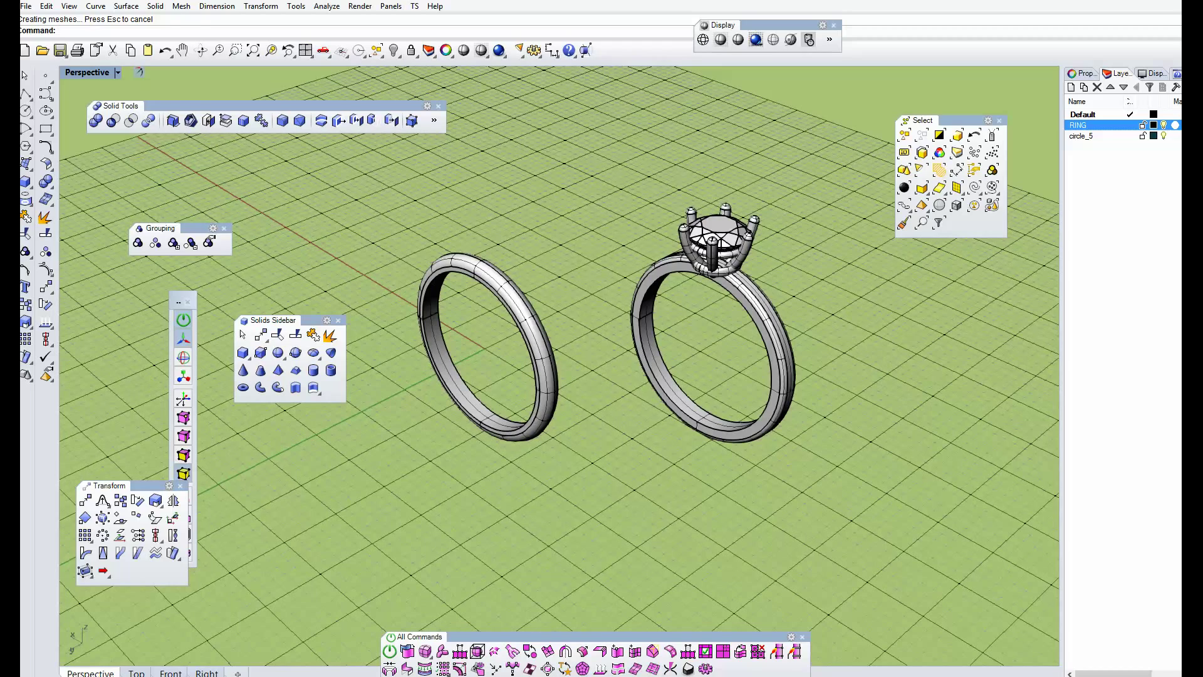
# Step: Examine the finished ring's gemstone, prongs and setting up close
pyautogui.moveTo(803, 184); pyautogui.dragTo(658, 394)
pyautogui.press('Escape')
pyautogui.moveTo(657, 394); pyautogui.dragTo(658, 317, button='right')
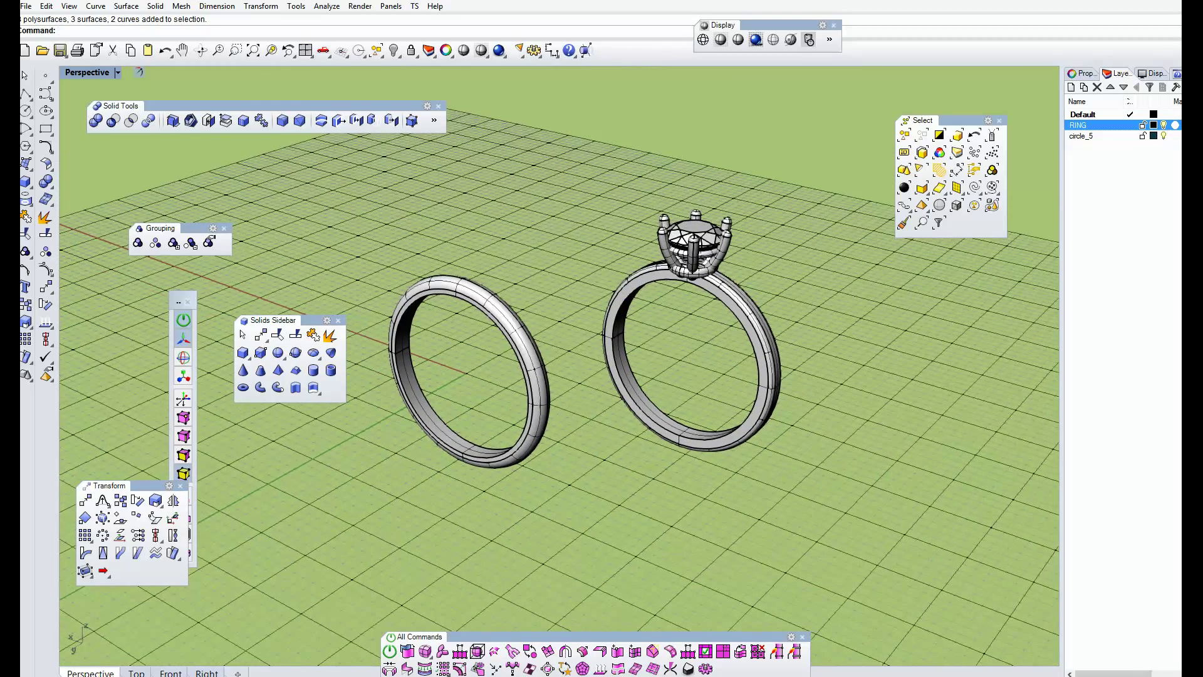
pyautogui.scroll(6, 702, 225)
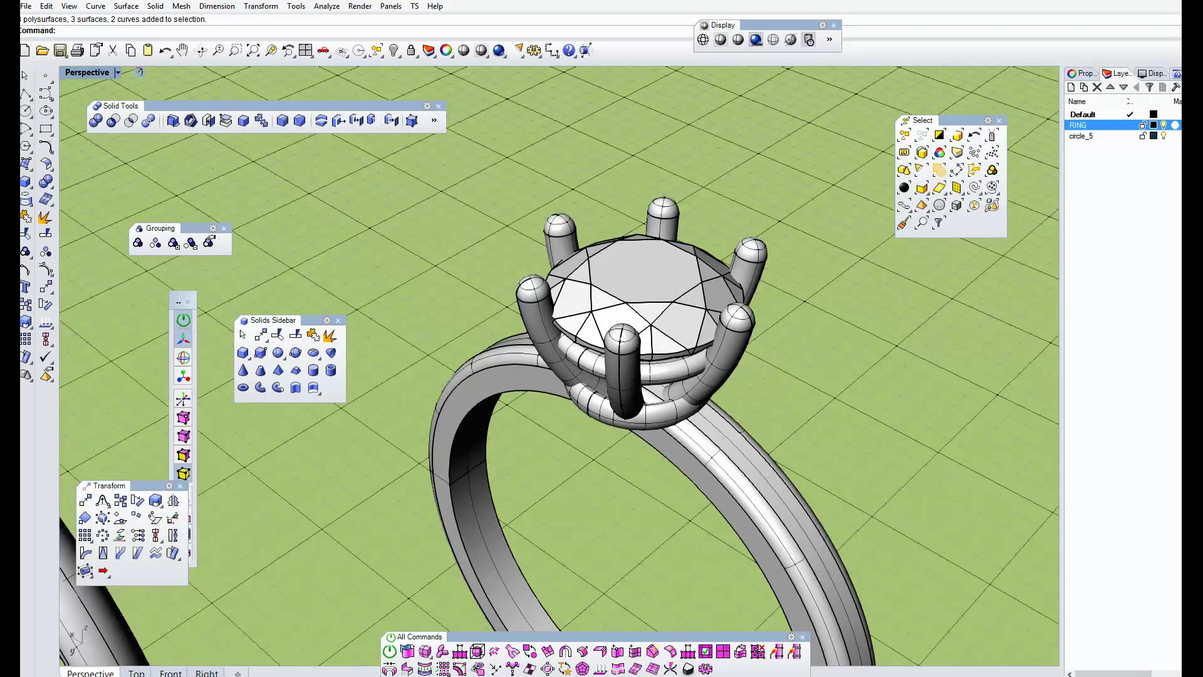
pyautogui.click(737, 338)
pyautogui.moveTo(737, 339); pyautogui.dragTo(774, 288, button='right')
pyautogui.press('Escape')
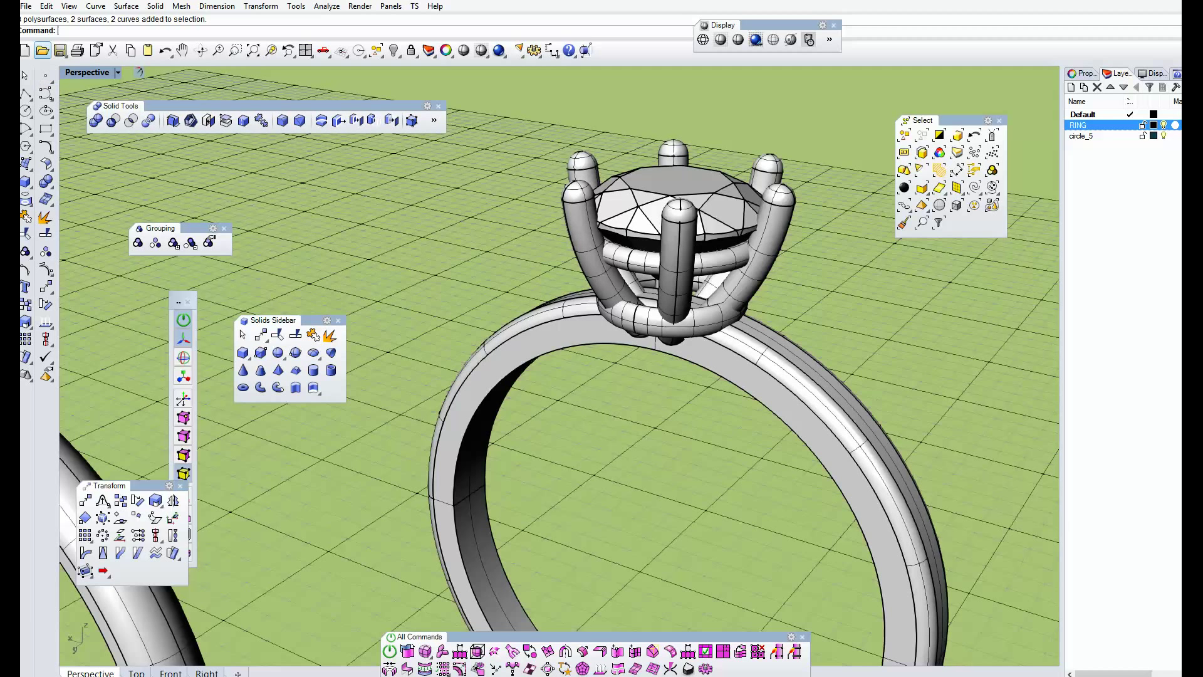
# Step: Import the gemstone collection file !All in one_STONES.3dm from the HELP MODELS folder and clear the selection
pyautogui.rightClick(43, 51)
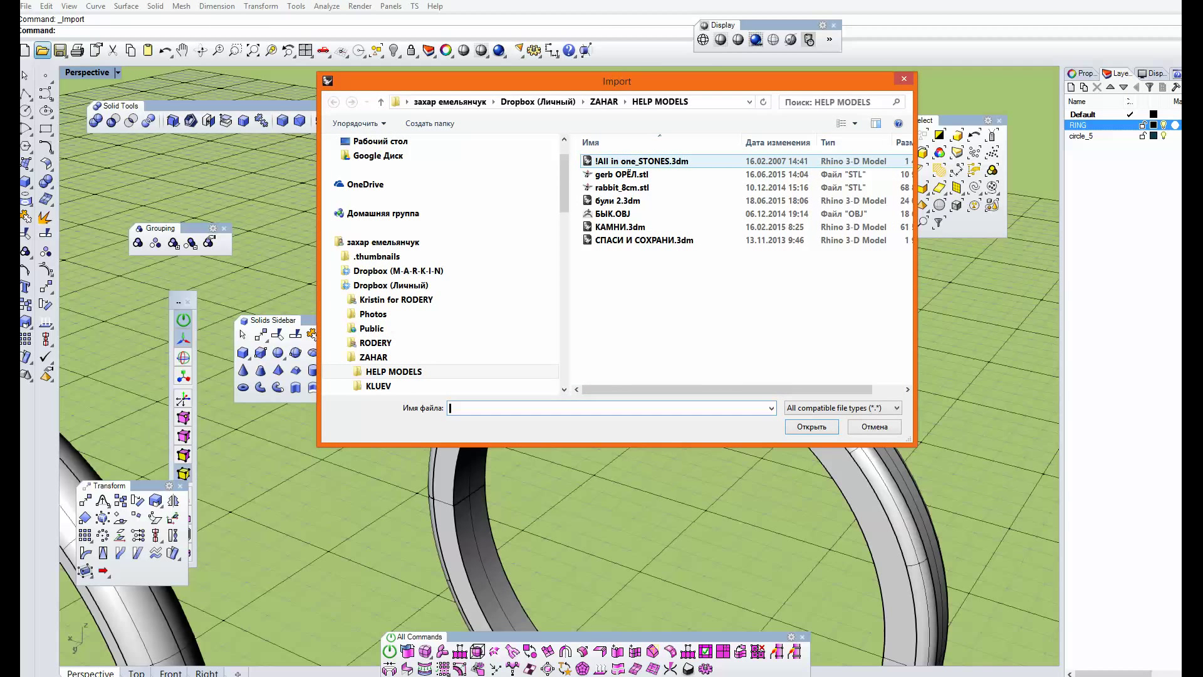
pyautogui.click(641, 161)
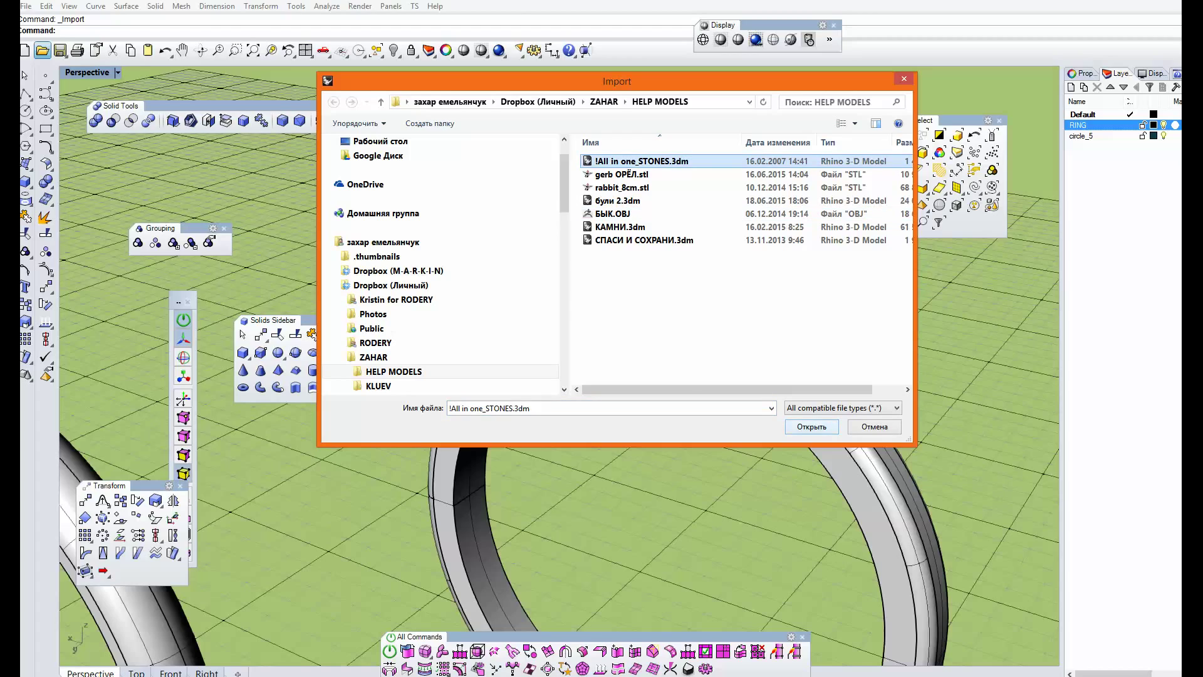
pyautogui.press('Return')
pyautogui.moveTo(564, 376); pyautogui.dragTo(595, 276, button='right')
pyautogui.press('Escape')
# Step: Select the round faceted stone among the imported gems
pyautogui.moveTo(595, 376); pyautogui.dragTo(527, 345, button='right')
pyautogui.click(725, 419)
pyautogui.moveTo(701, 450); pyautogui.dragTo(726, 438, button='right')
pyautogui.scroll(6, 831, 430)
pyautogui.moveTo(831, 430)
pyautogui.mouseDown(button='right')
pyautogui.moveTo(796, 370)
pyautogui.moveTo(768, 213)
pyautogui.moveTo(809, 438)
pyautogui.mouseUp(button='right')
pyautogui.scroll(-10, 661, 352)
pyautogui.moveTo(661, 352); pyautogui.dragTo(629, 371, button='right')
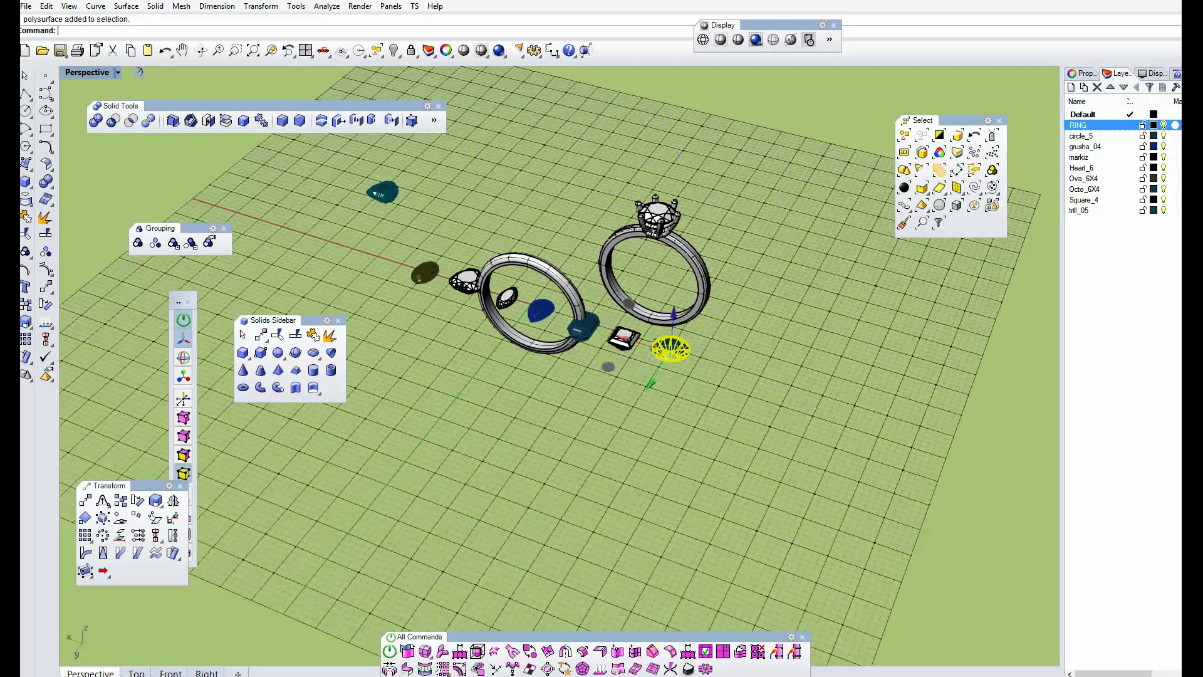
# Step: Copy the selected round stone, undo the gem collection import, and paste only the round stone back into the model
pyautogui.hotkey('ctrl', 'c')
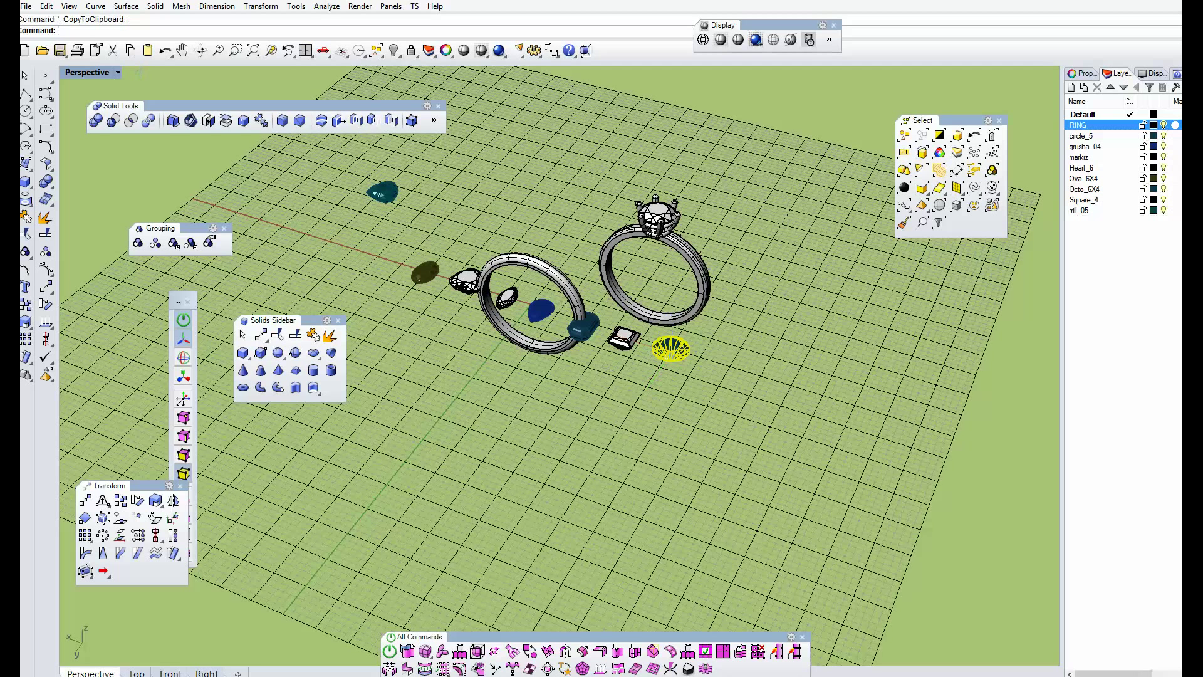
pyautogui.scroll(4, 651, 339)
pyautogui.moveTo(652, 339); pyautogui.dragTo(651, 366, button='right')
pyautogui.hotkey('ctrl', 'z')
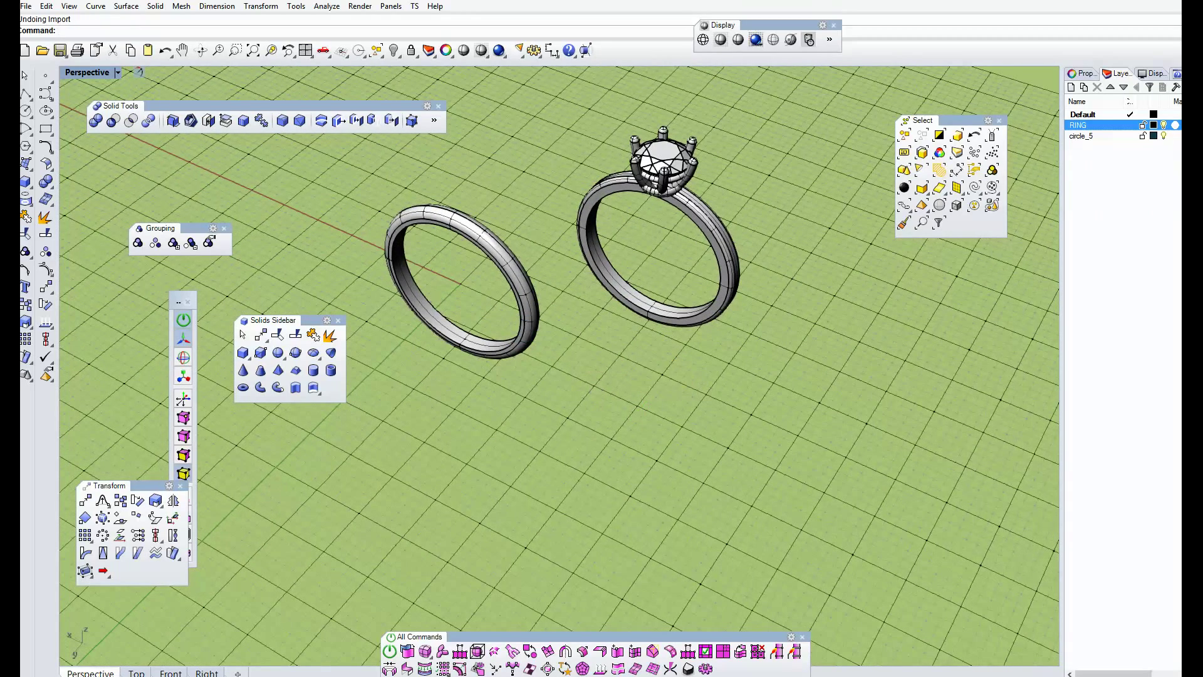
pyautogui.hotkey('ctrl', 'v')
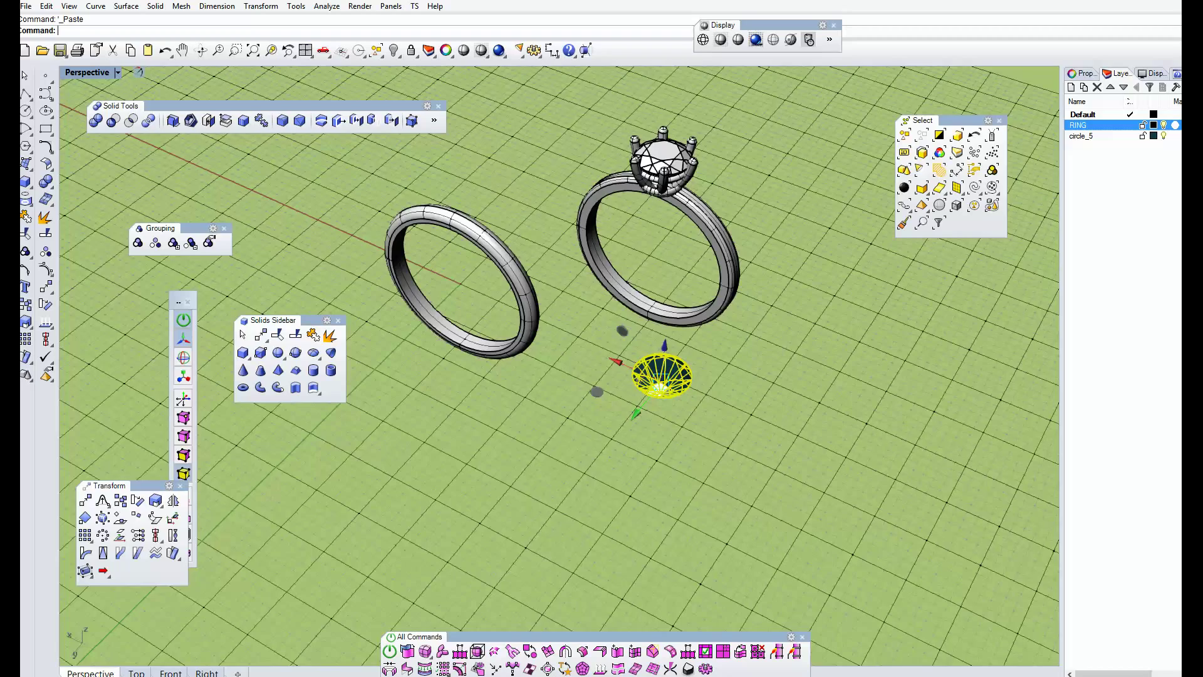
pyautogui.press('Escape')
pyautogui.moveTo(627, 401); pyautogui.dragTo(757, 279, button='right')
pyautogui.scroll(6, 652, 370)
pyautogui.click(718, 290)
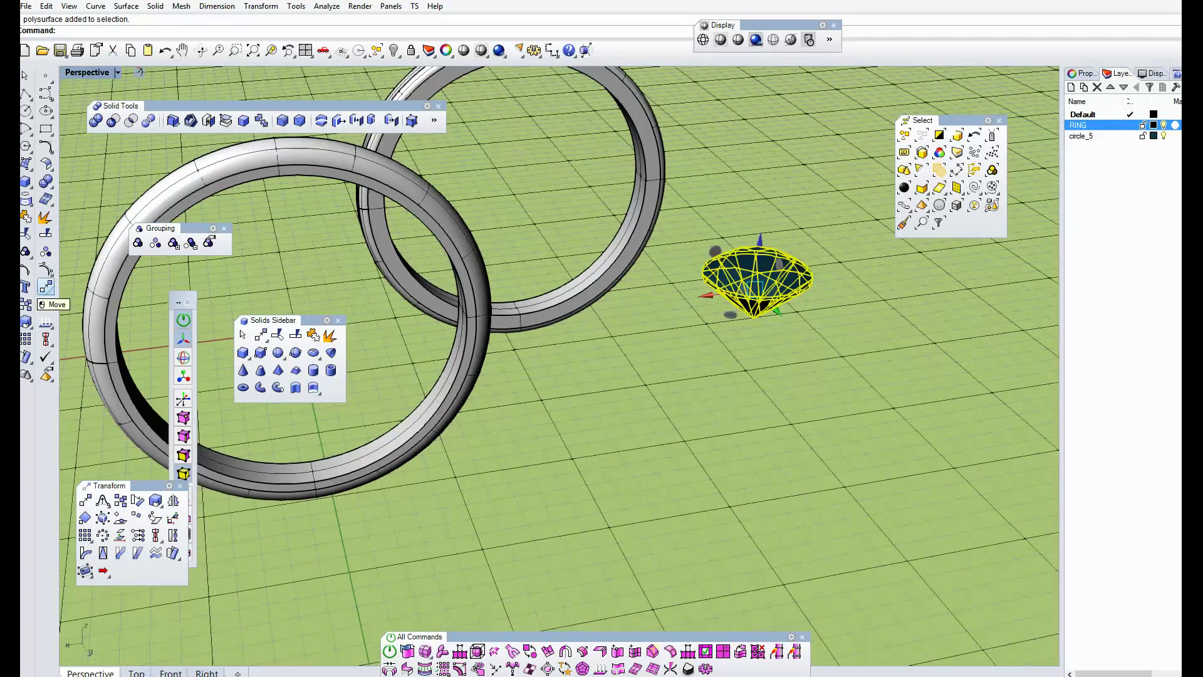
pyautogui.click(46, 287)
pyautogui.press('Escape')
pyautogui.moveTo(734, 371)
pyautogui.mouseDown(button='right')
pyautogui.moveTo(692, 351)
pyautogui.moveTo(743, 373)
pyautogui.mouseUp(button='right')
pyautogui.press('Escape')
# Step: Move the round stone from its bottom tip to the origin at 0
pyautogui.scroll(6, 762, 262)
pyautogui.click(745, 293)
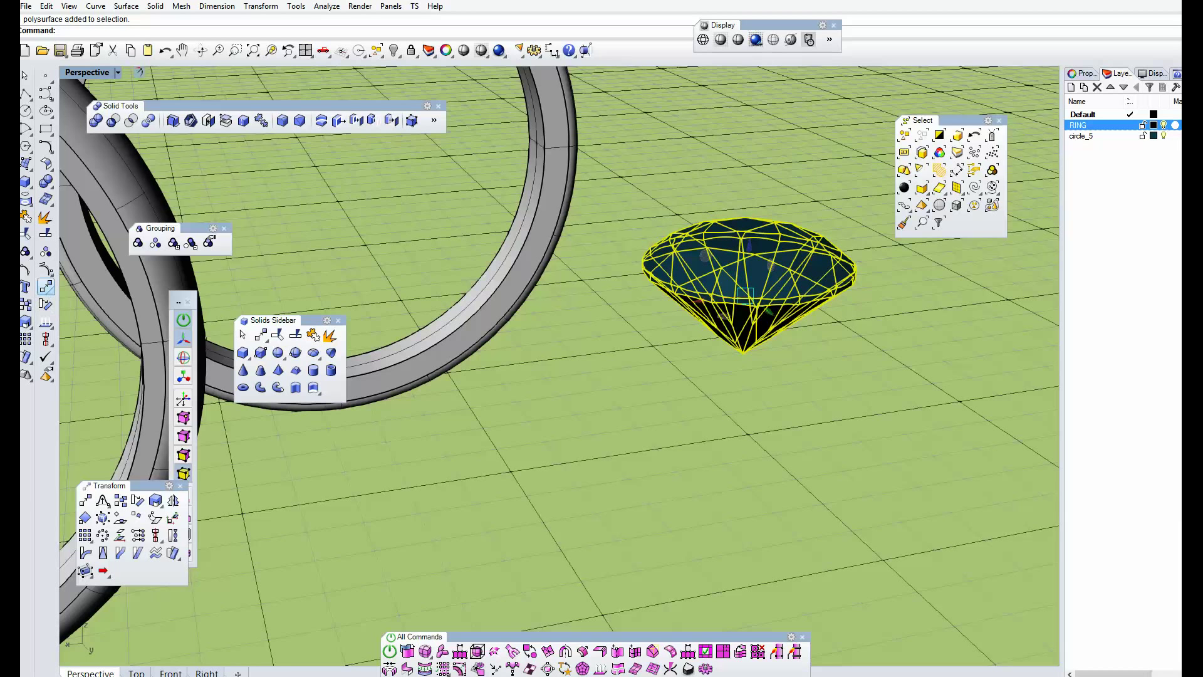
pyautogui.click(46, 286)
pyautogui.scroll(5, 785, 367)
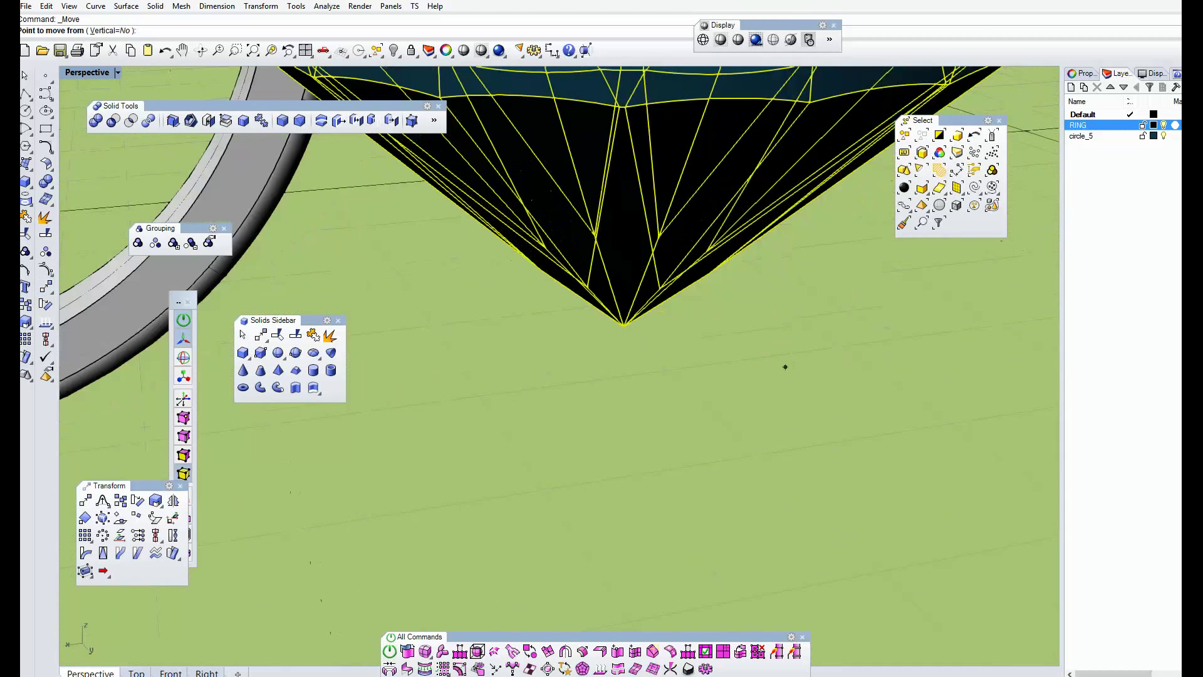
pyautogui.click(623, 327)
pyautogui.scroll(-5, 629, 326)
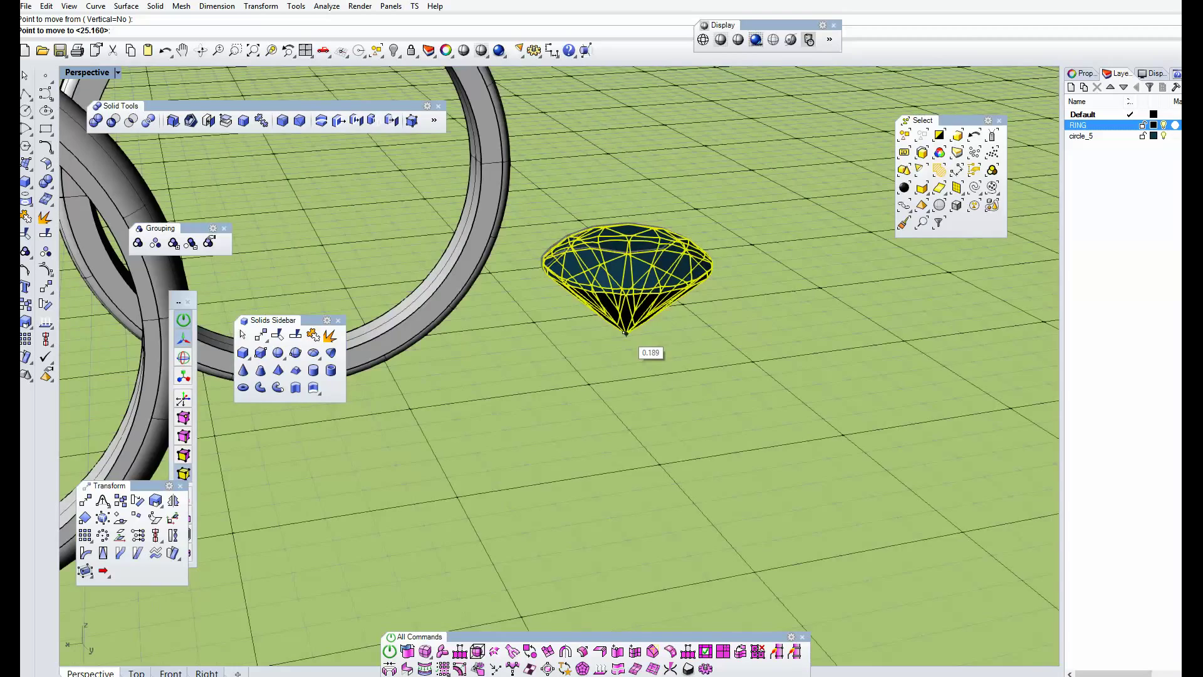
pyautogui.scroll(-2, 721, 317)
pyautogui.scroll(-4, 726, 310)
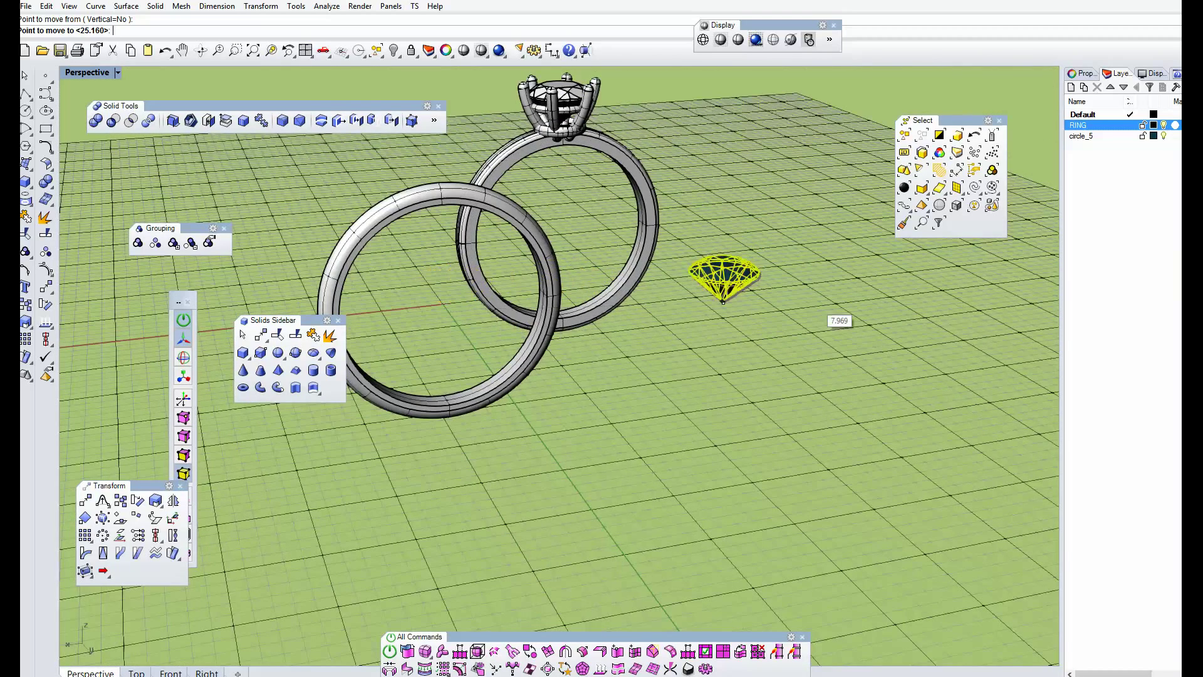
pyautogui.scroll(5, 441, 305)
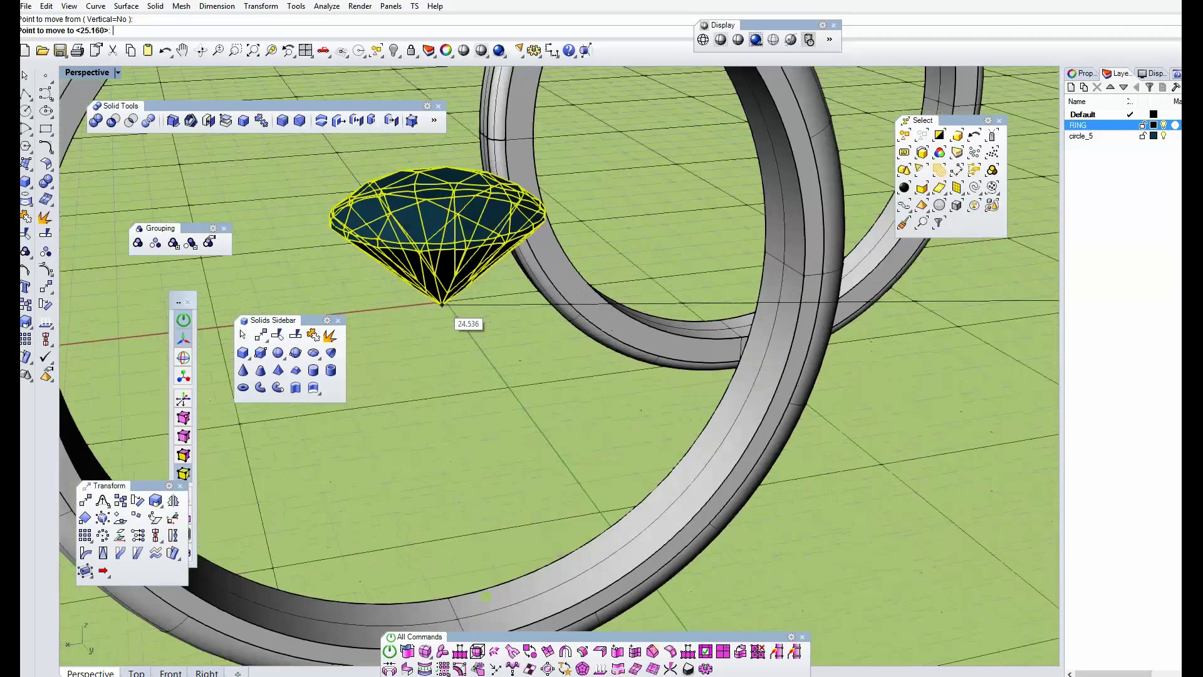
pyautogui.scroll(-5, 476, 304)
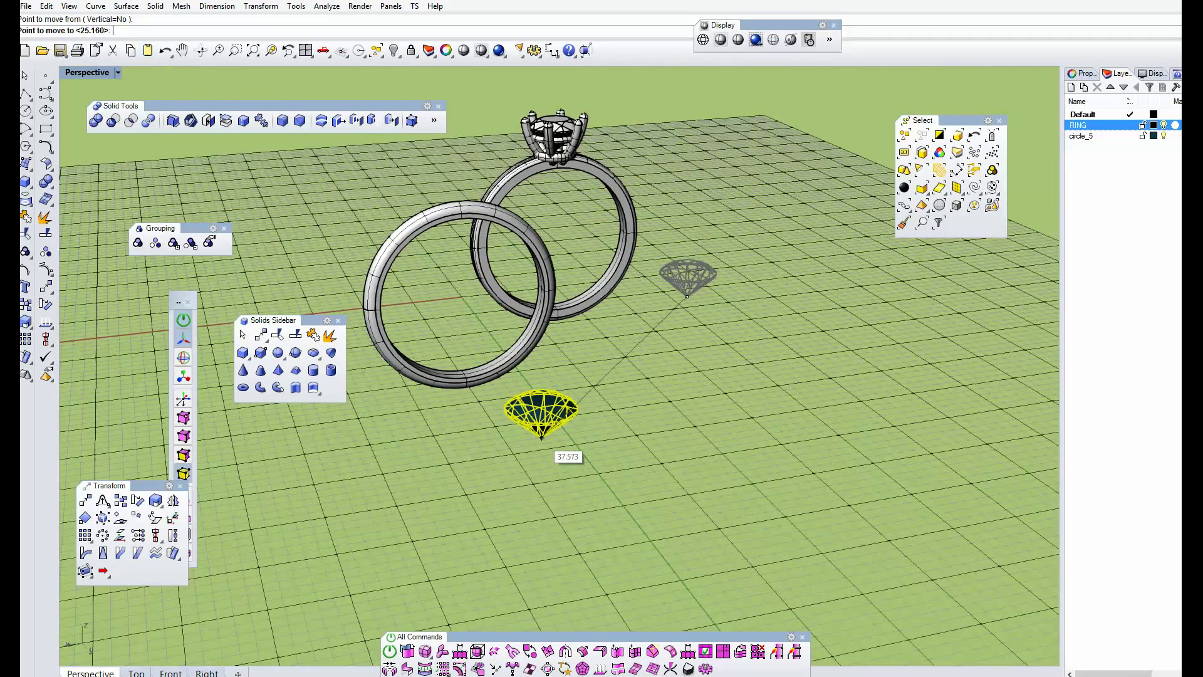
pyautogui.write('0')
pyautogui.press('Return')
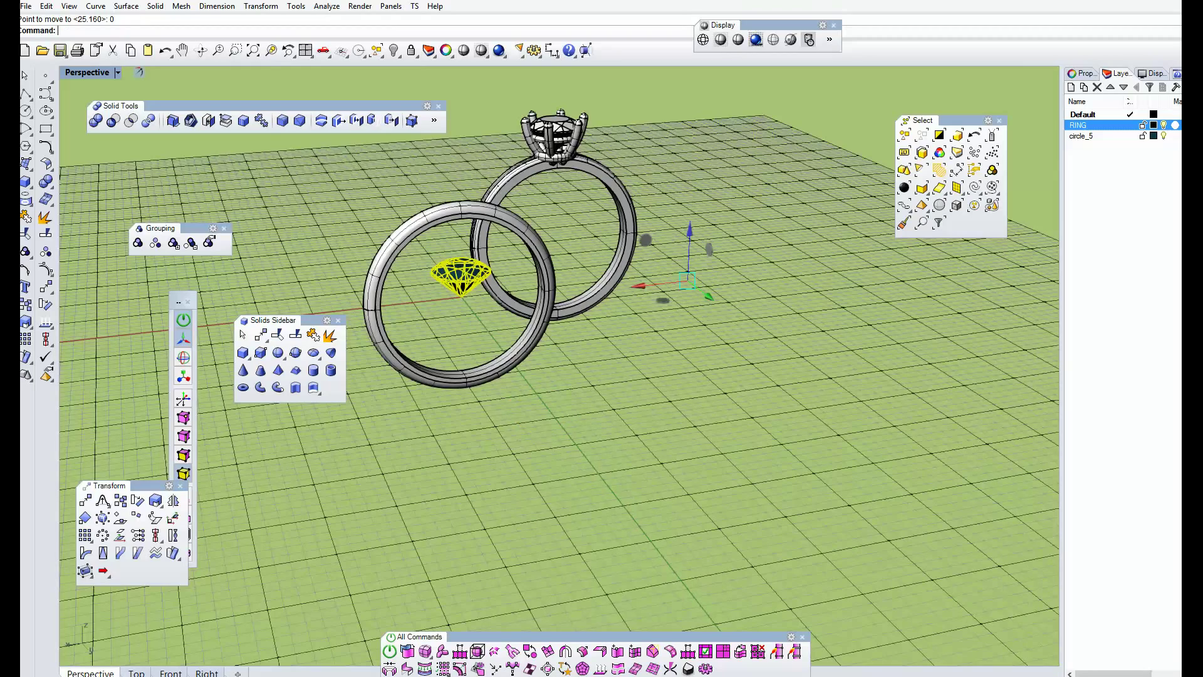
pyautogui.press('Escape')
# Step: Close the narrow floating tool palette and raise the round stone vertically until its tip sits at the top of the plain band
pyautogui.scroll(8, 460, 282)
pyautogui.moveTo(459, 282); pyautogui.dragTo(464, 313, button='right')
pyautogui.click(449, 270)
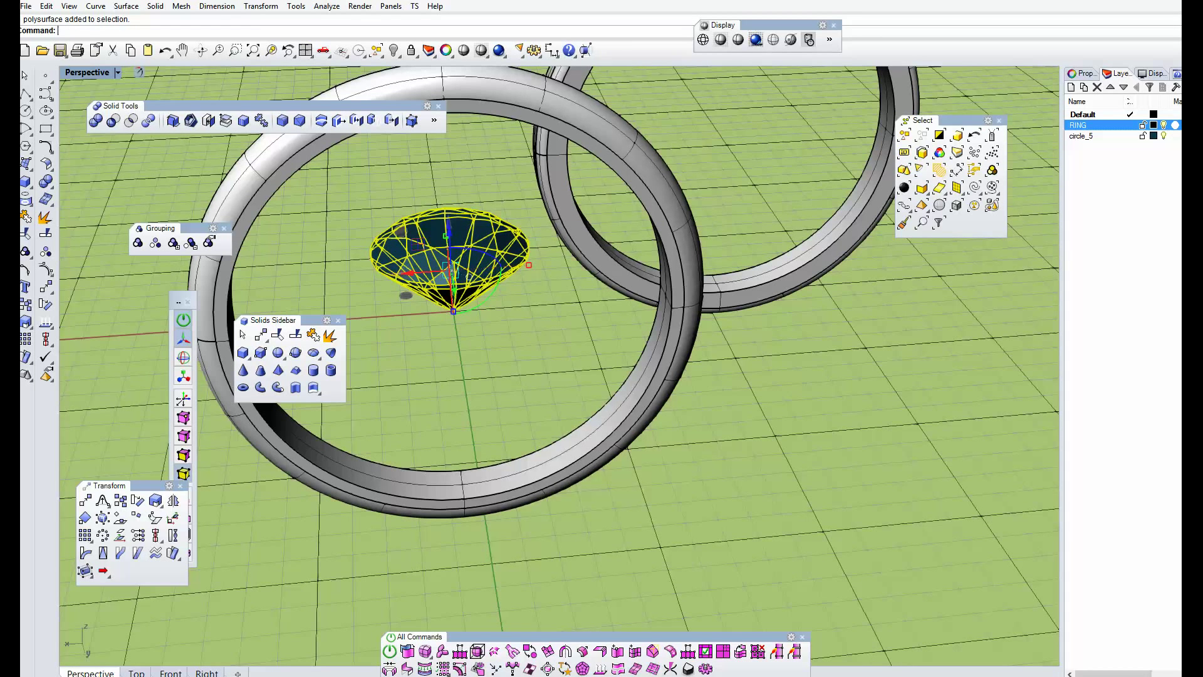
pyautogui.moveTo(449, 271); pyautogui.dragTo(524, 266, button='right')
pyautogui.keyDown('shift'); pyautogui.moveTo(511, 203); pyautogui.dragTo(487, 271, button='right'); pyautogui.keyUp('shift')
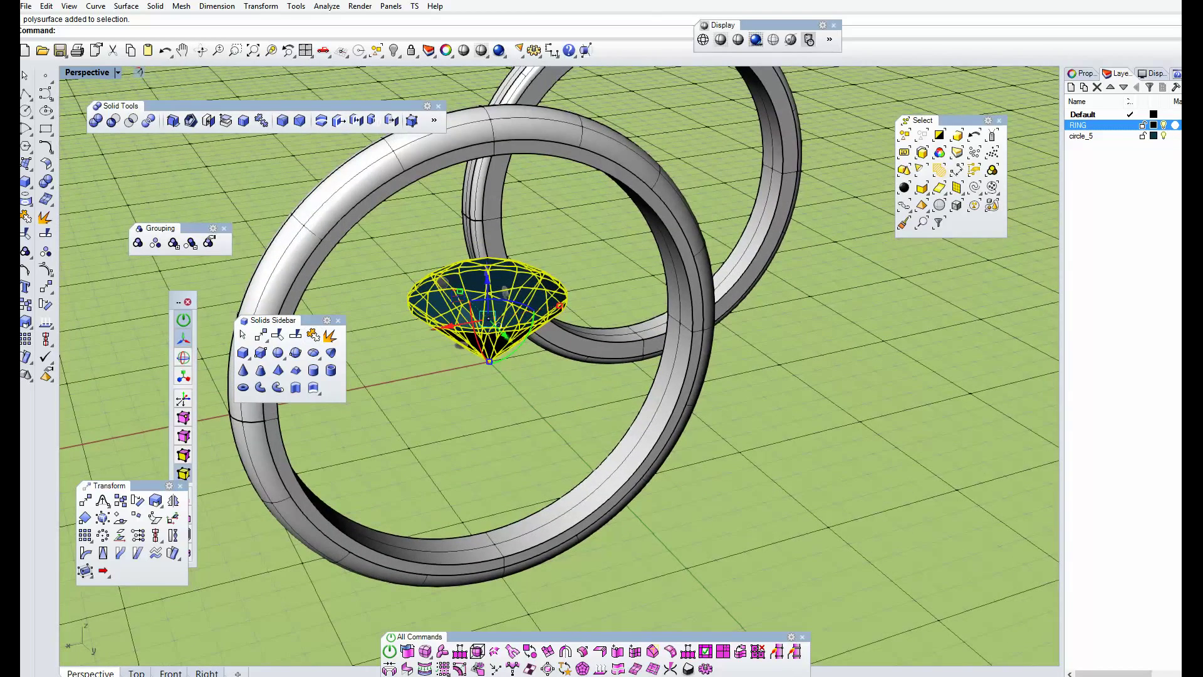
pyautogui.click(187, 302)
pyautogui.scroll(-5, 509, 318)
pyautogui.keyDown('shift'); pyautogui.moveTo(509, 322); pyautogui.dragTo(495, 362, button='right'); pyautogui.keyUp('shift')
pyautogui.moveTo(481, 317); pyautogui.dragTo(476, 162)
pyautogui.moveTo(476, 188); pyautogui.dragTo(370, 173, button='right')
pyautogui.scroll(7, 646, 148)
pyautogui.moveTo(646, 148); pyautogui.dragTo(695, 113, button='right')
pyautogui.moveTo(772, 170); pyautogui.dragTo(504, 200, button='right')
pyautogui.scroll(-6, 591, 180)
pyautogui.press('Escape')
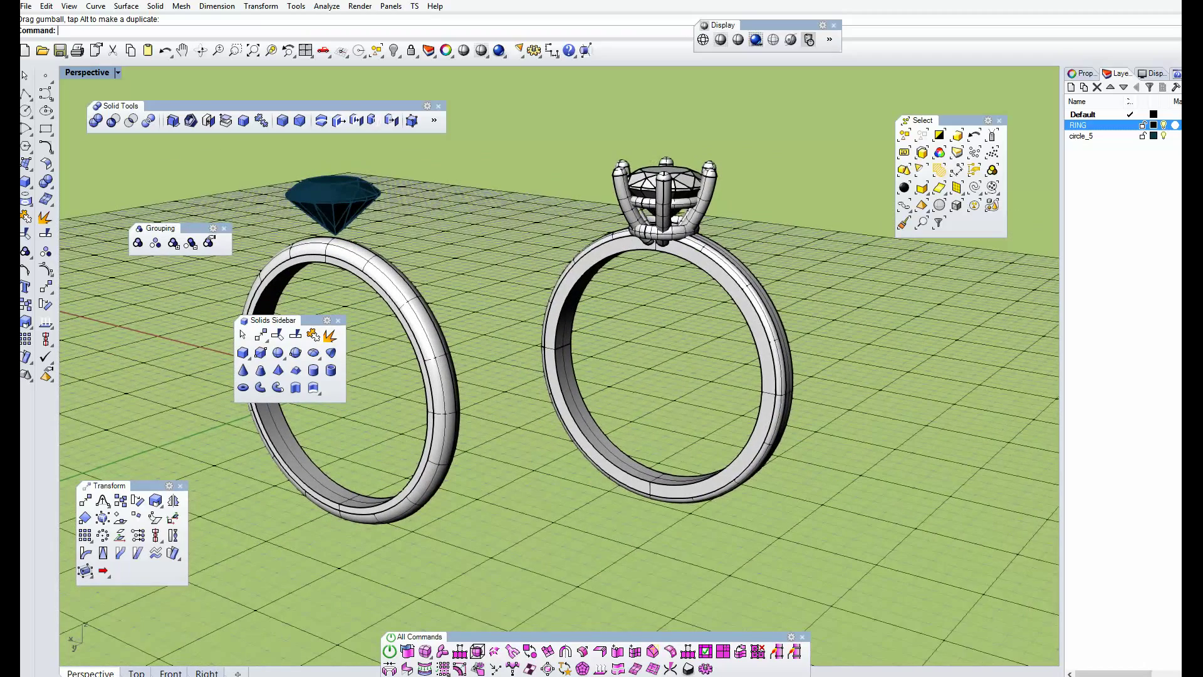
# Step: Examine the finished ring and how its band, prongs and stone select together as one group
pyautogui.click(749, 283)
pyautogui.press('Escape')
pyautogui.click(689, 220)
pyautogui.moveTo(696, 226); pyautogui.dragTo(620, 276, button='right')
pyautogui.scroll(5, 651, 250)
pyautogui.scroll(-5, 715, 257)
pyautogui.press('Escape')
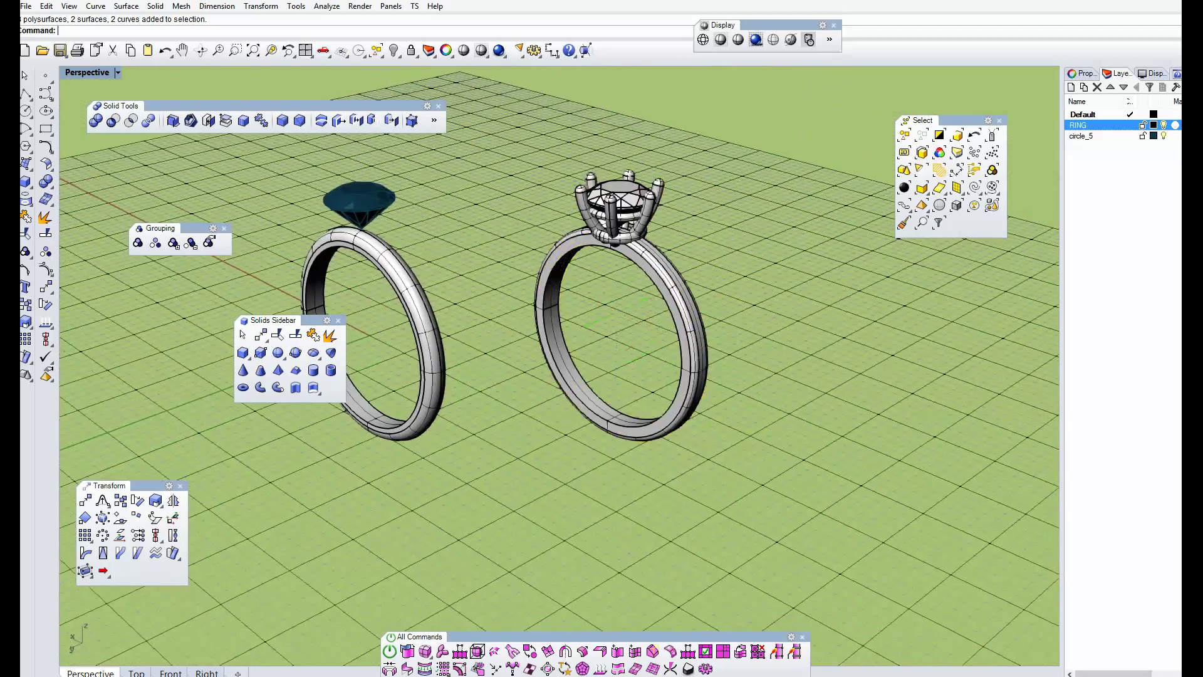
pyautogui.scroll(4, 621, 275)
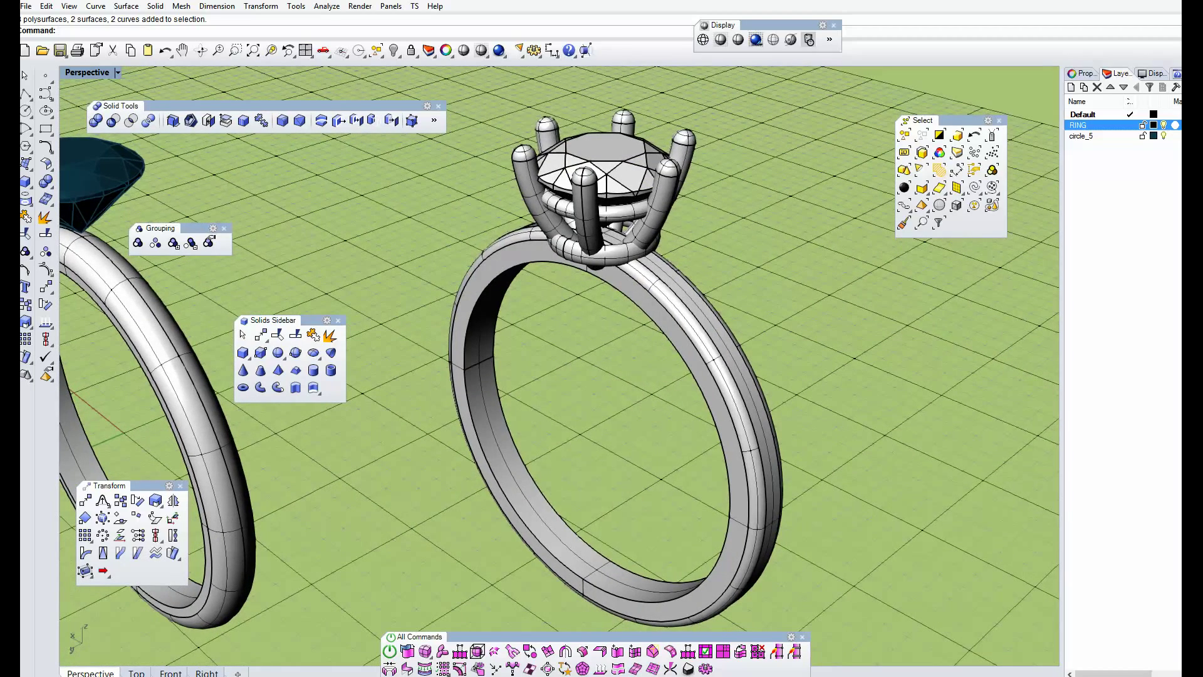
pyautogui.click(714, 360)
pyautogui.press('Escape')
pyautogui.moveTo(626, 376); pyautogui.dragTo(642, 357, button='right')
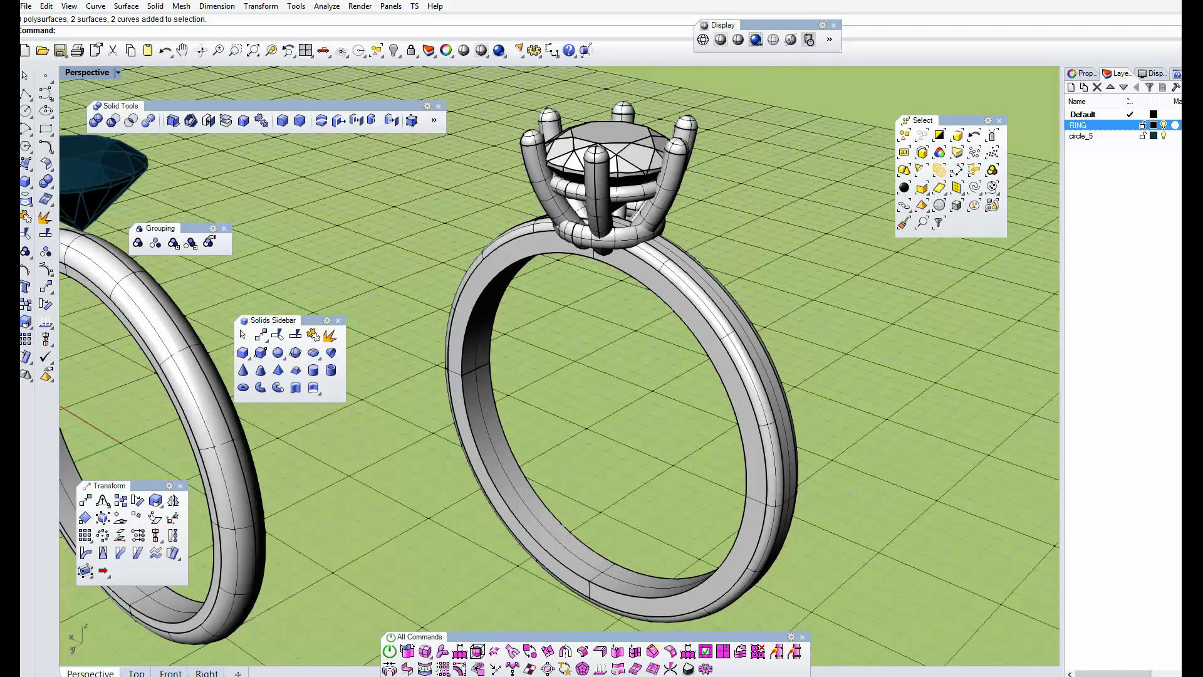
# Step: Close the floating Grouping tools and detach a fresh floating set of them above the plain band
pyautogui.click(224, 228)
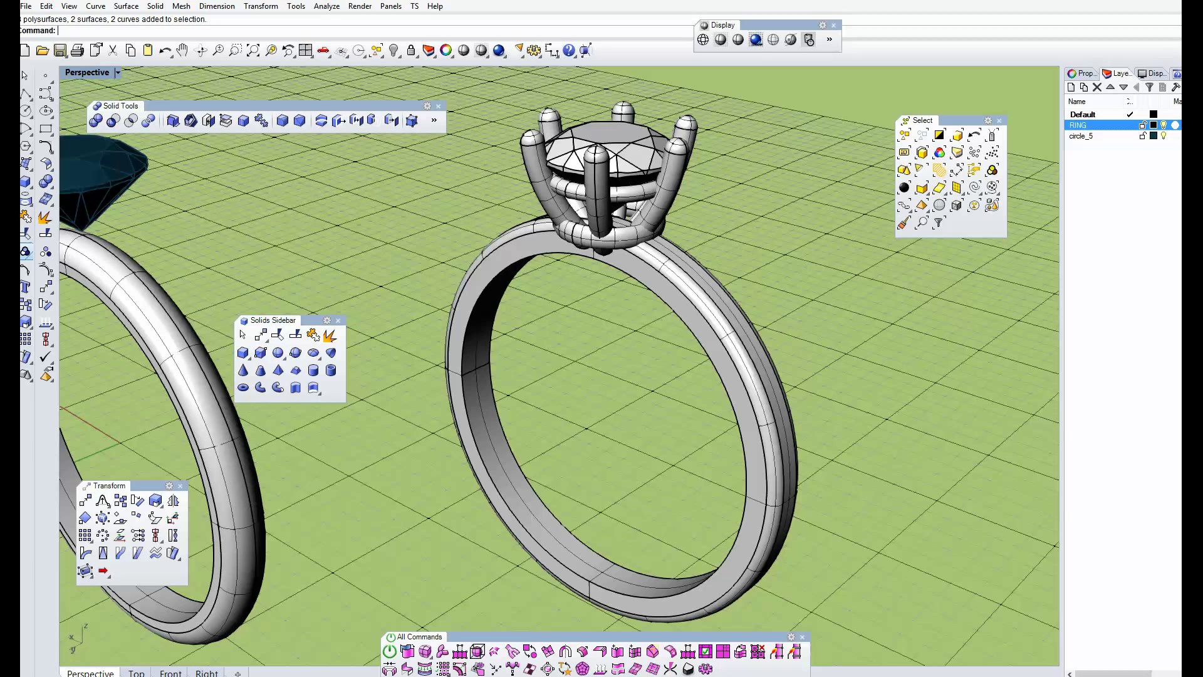
pyautogui.click(26, 251)
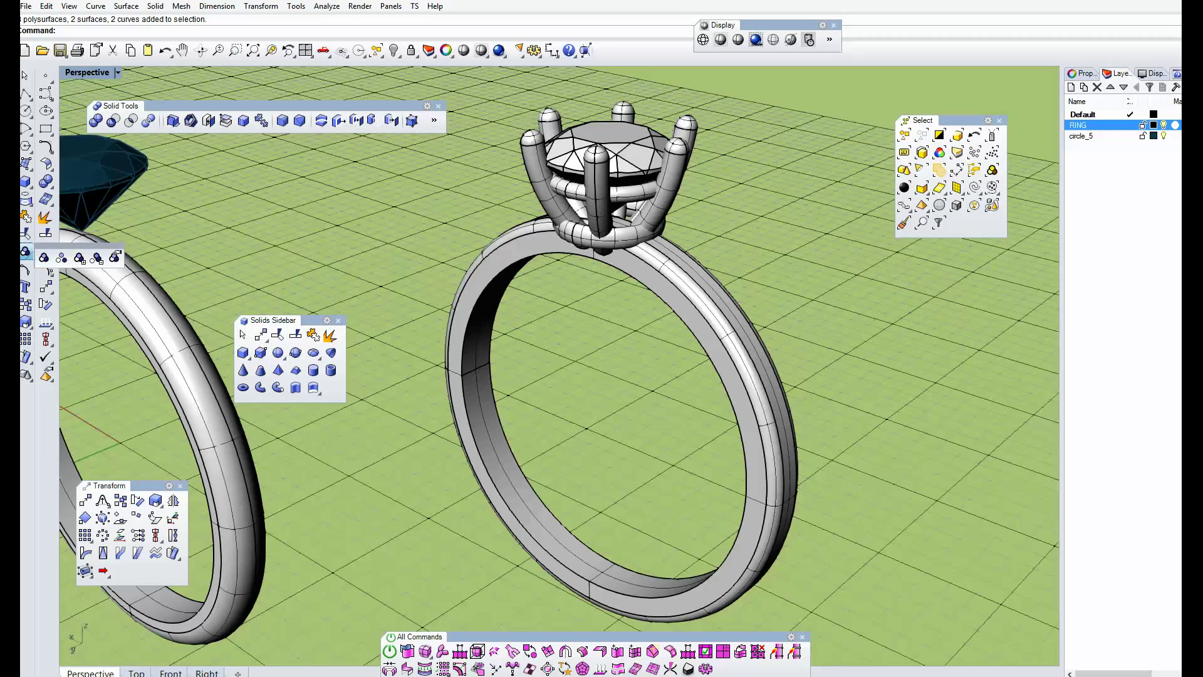
pyautogui.moveTo(96, 246); pyautogui.dragTo(213, 199)
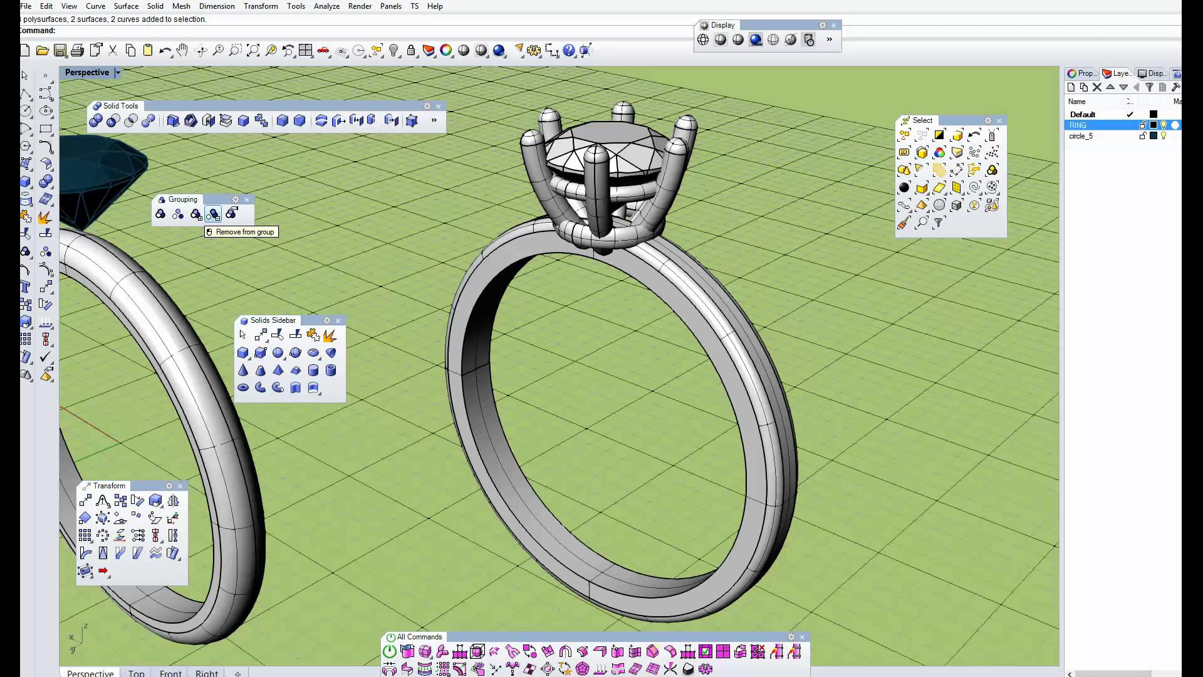
# Step: Remove the two horizontal support rings beneath the gemstone from the finished ring's group
pyautogui.click(213, 215)
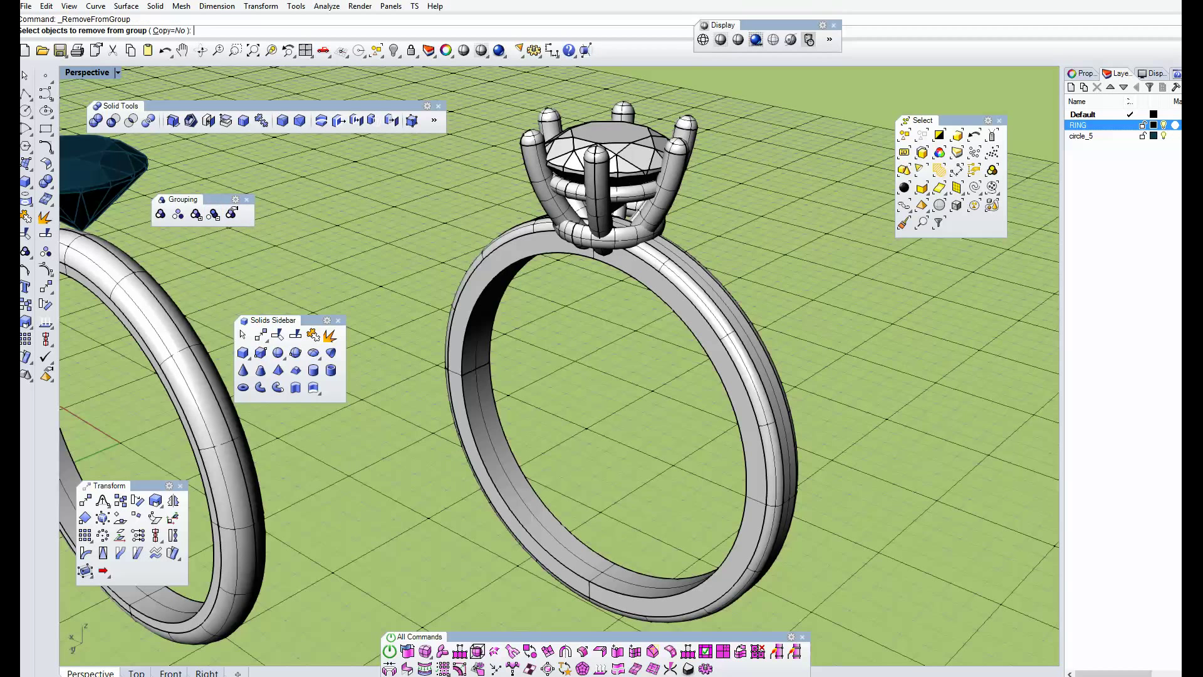
pyautogui.moveTo(564, 376); pyautogui.dragTo(501, 329, button='right')
pyautogui.scroll(9, 602, 181)
pyautogui.click(602, 175)
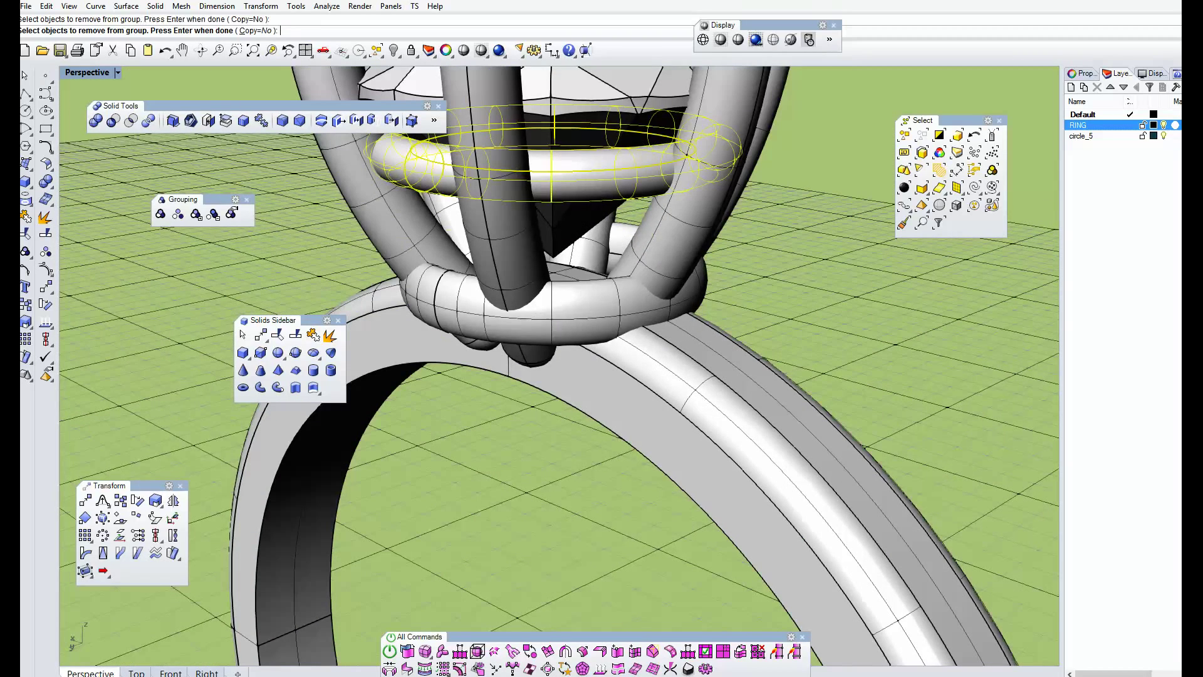
pyautogui.click(589, 313)
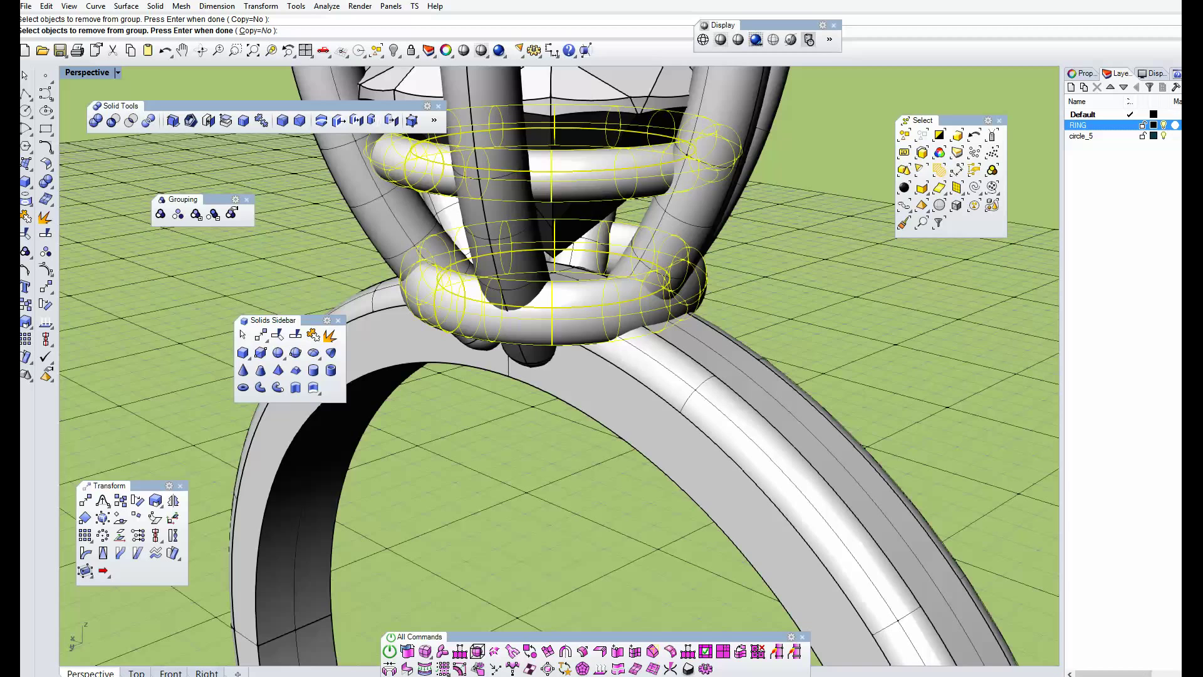
pyautogui.scroll(-8, 564, 282)
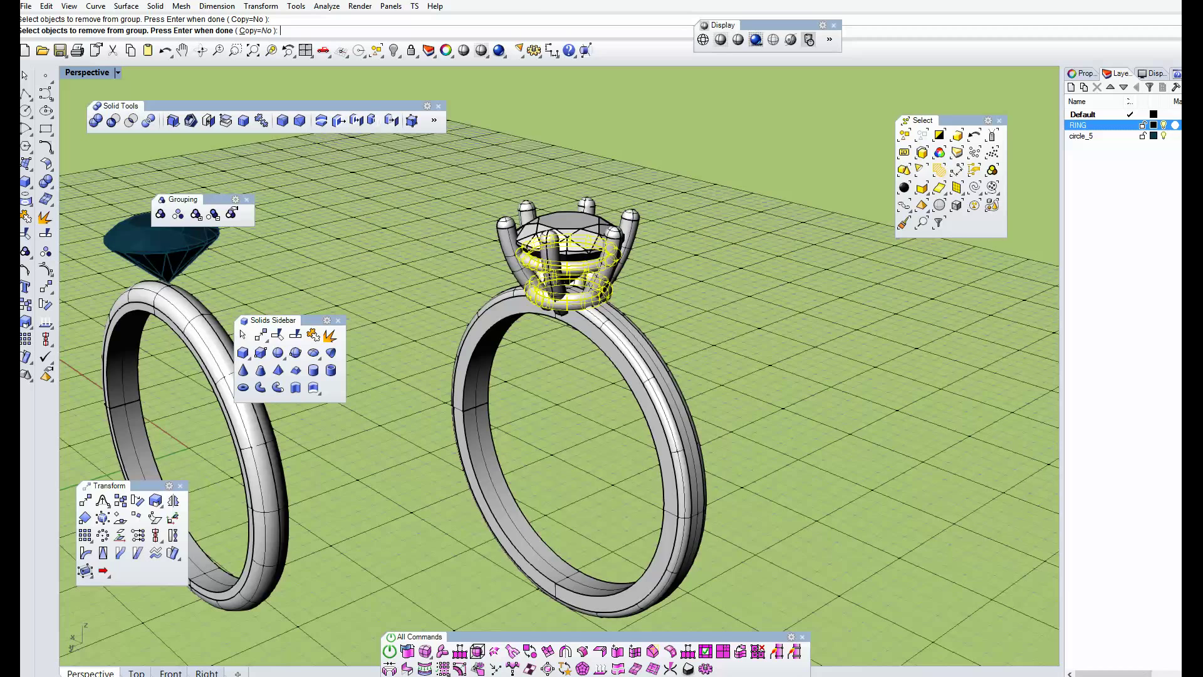
pyautogui.press('Return')
# Step: Move the two released support rings out of the finished setting as a test and undo the move
pyautogui.moveTo(564, 376); pyautogui.dragTo(532, 376, button='right')
pyautogui.moveTo(520, 285); pyautogui.dragTo(403, 314)
pyautogui.moveTo(403, 314); pyautogui.dragTo(448, 313, button='right')
pyautogui.hotkey('ctrl', 'z')
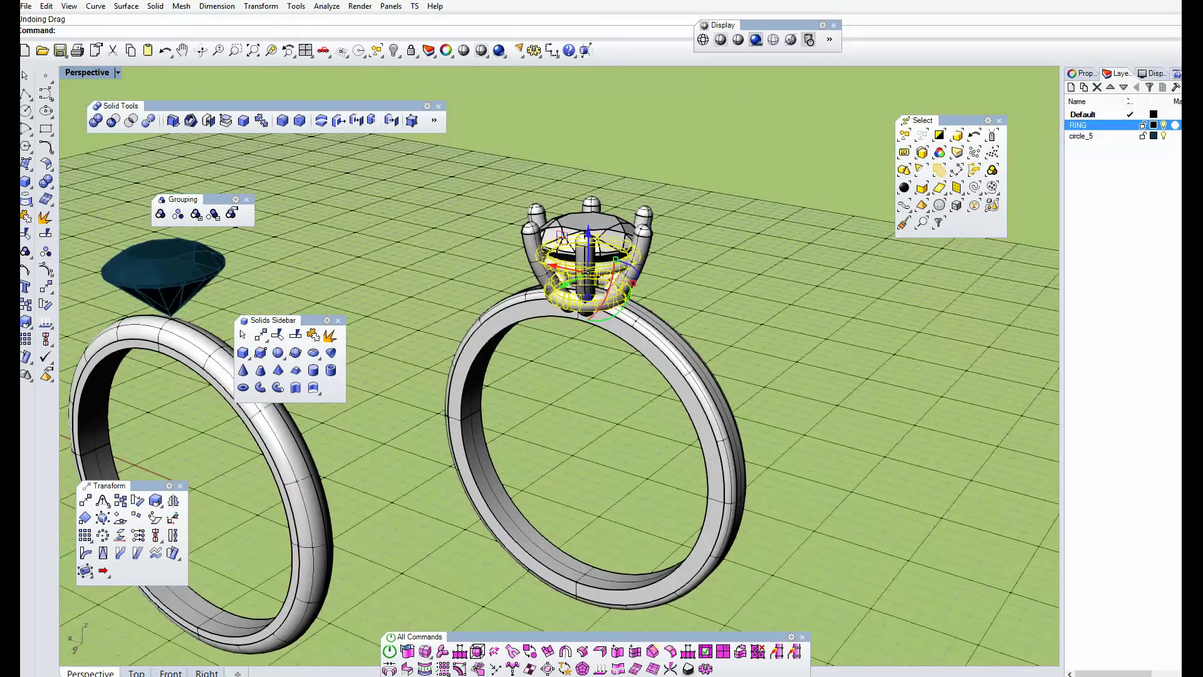
pyautogui.press('Escape')
# Step: Examine the finished setting's support rings up close as individually selectable parts
pyautogui.scroll(7, 557, 285)
pyautogui.scroll(-8, 483, 361)
pyautogui.keyDown('shift'); pyautogui.moveTo(482, 360); pyautogui.dragTo(636, 275, button='right'); pyautogui.keyUp('shift')
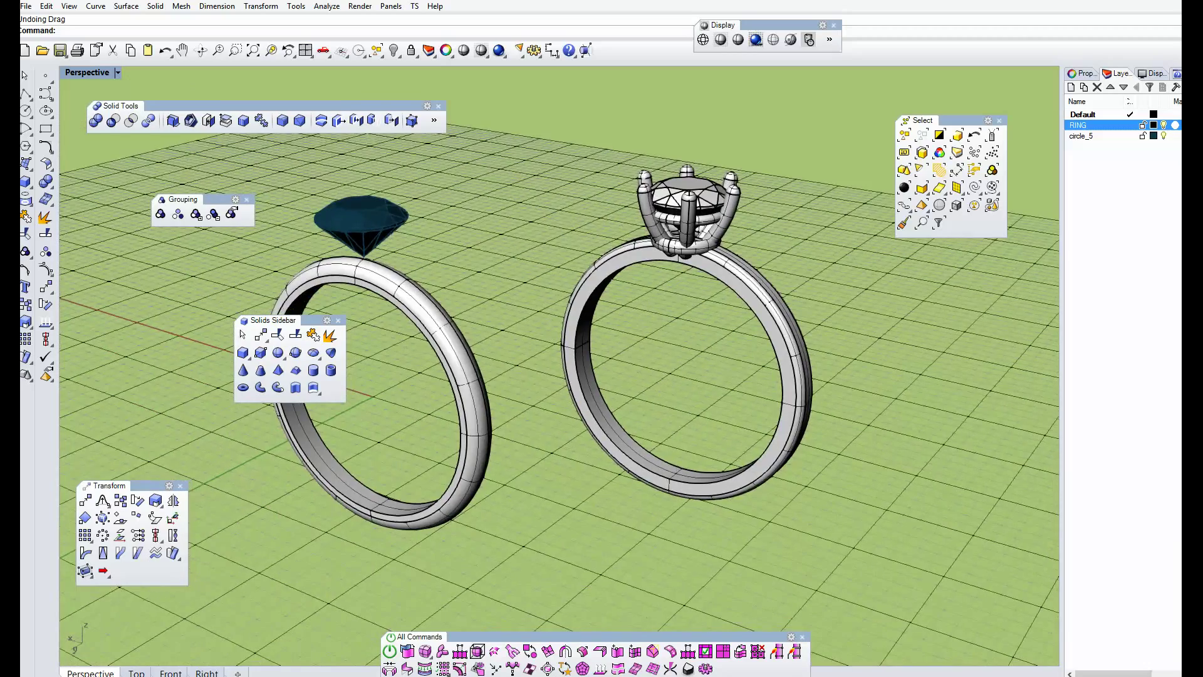
pyautogui.scroll(9, 709, 216)
pyautogui.scroll(-5, 617, 285)
pyautogui.click(666, 252)
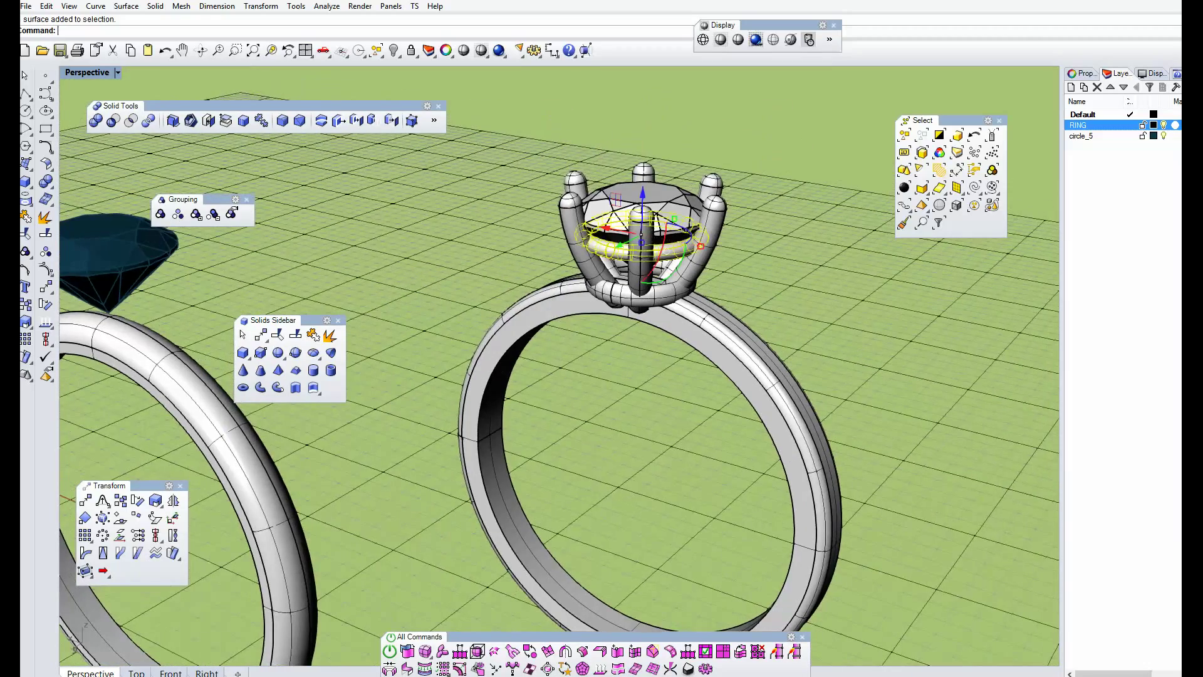
pyautogui.moveTo(482, 376); pyautogui.dragTo(464, 351, button='right')
pyautogui.click(603, 276)
pyautogui.press('Escape')
pyautogui.scroll(7, 532, 245)
pyautogui.scroll(1, 677, 188)
# Step: Examine the parts of the finished ring that still belong to its group by selecting them together
pyautogui.click(633, 210)
pyautogui.scroll(-5, 652, 207)
pyautogui.scroll(2, 639, 238)
pyautogui.hotkey('ctrl', 'a')
pyautogui.press('Down')
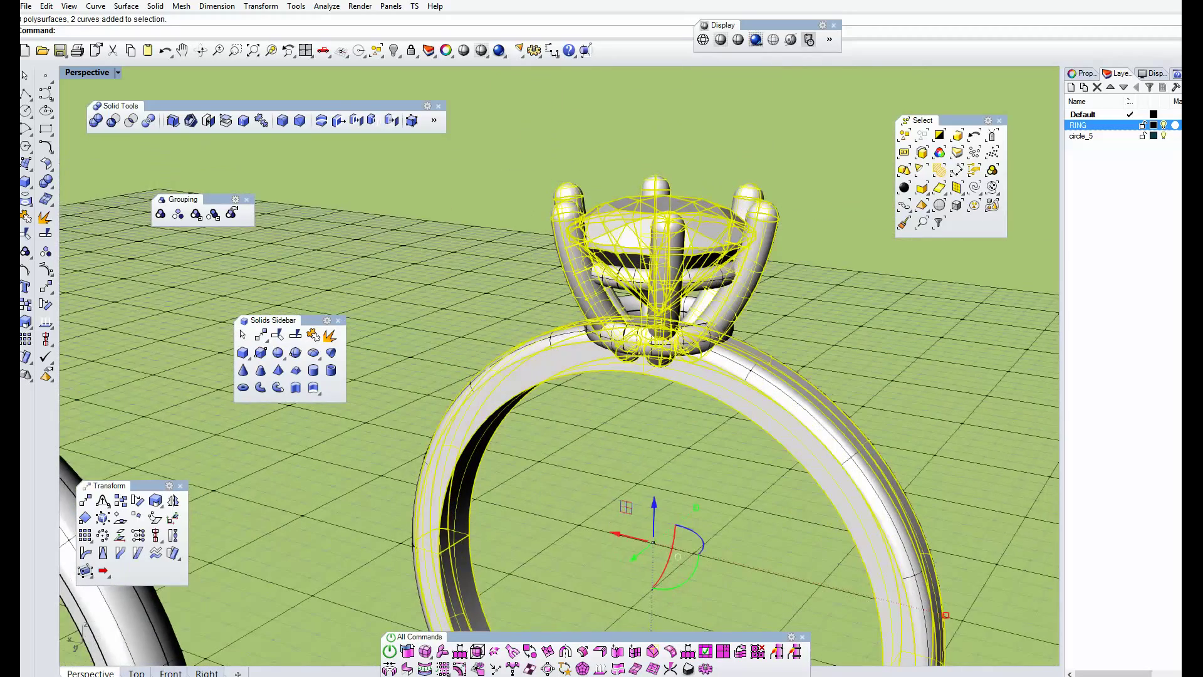
pyautogui.press('Escape')
pyautogui.hotkey('ctrl', 'a')
pyautogui.press('Escape')
# Step: Examine the upper support ring and how it sits below the gemstone's girdle between the prongs
pyautogui.scroll(-7, 576, 250)
pyautogui.moveTo(576, 263); pyautogui.dragTo(621, 267, button='right')
pyautogui.scroll(14, 620, 267)
pyautogui.click(620, 276)
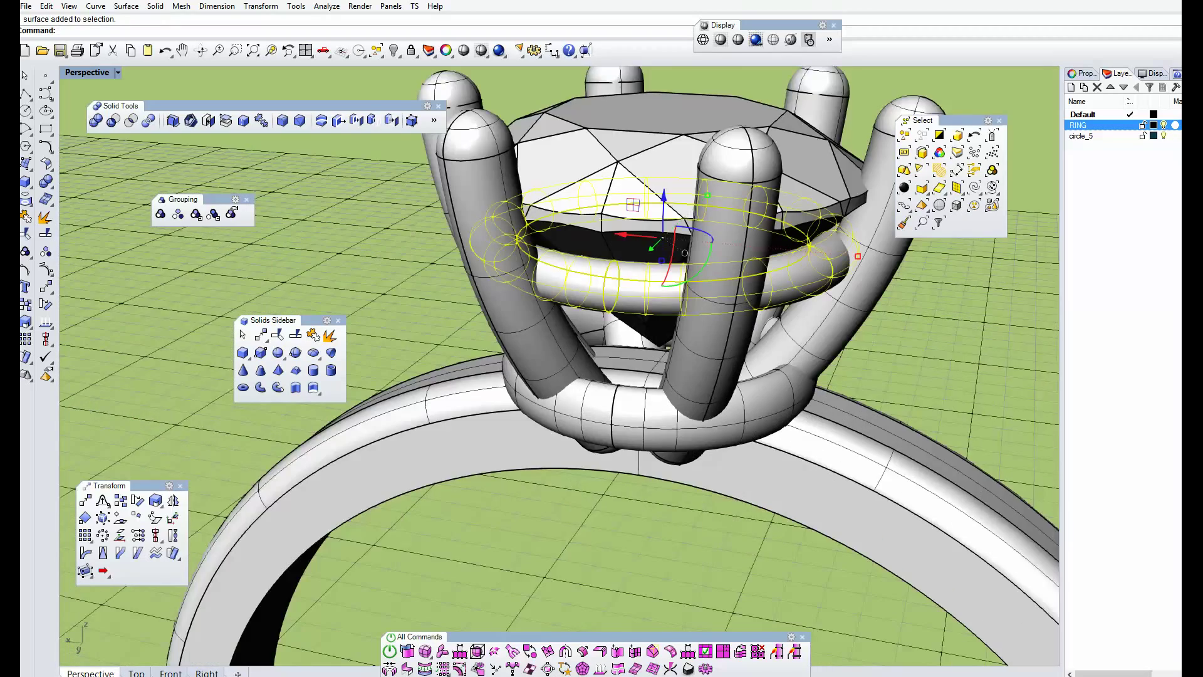
pyautogui.scroll(-6, 783, 226)
pyautogui.scroll(-3, 658, 314)
pyautogui.press('Escape')
# Step: In the Top view, draw a circle centred at the origin with a diameter of about 5, just inside the round stone's outline
pyautogui.hotkey('ctrl', 'F1')
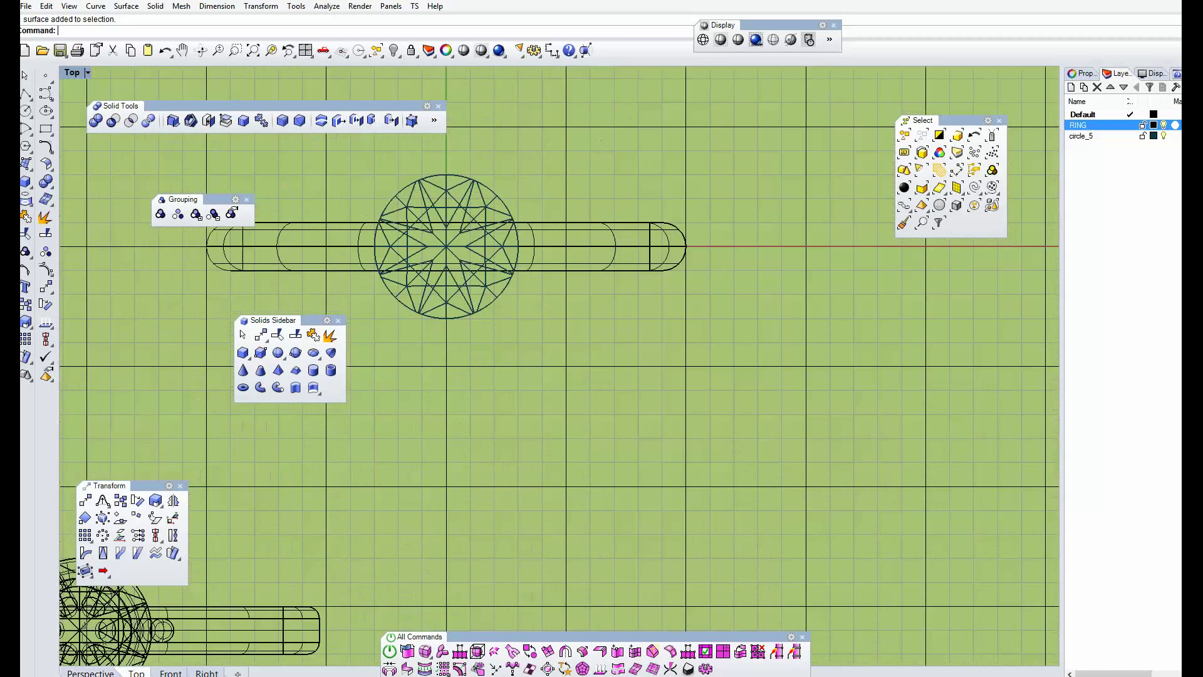
pyautogui.moveTo(848, 340); pyautogui.dragTo(835, 386, button='right')
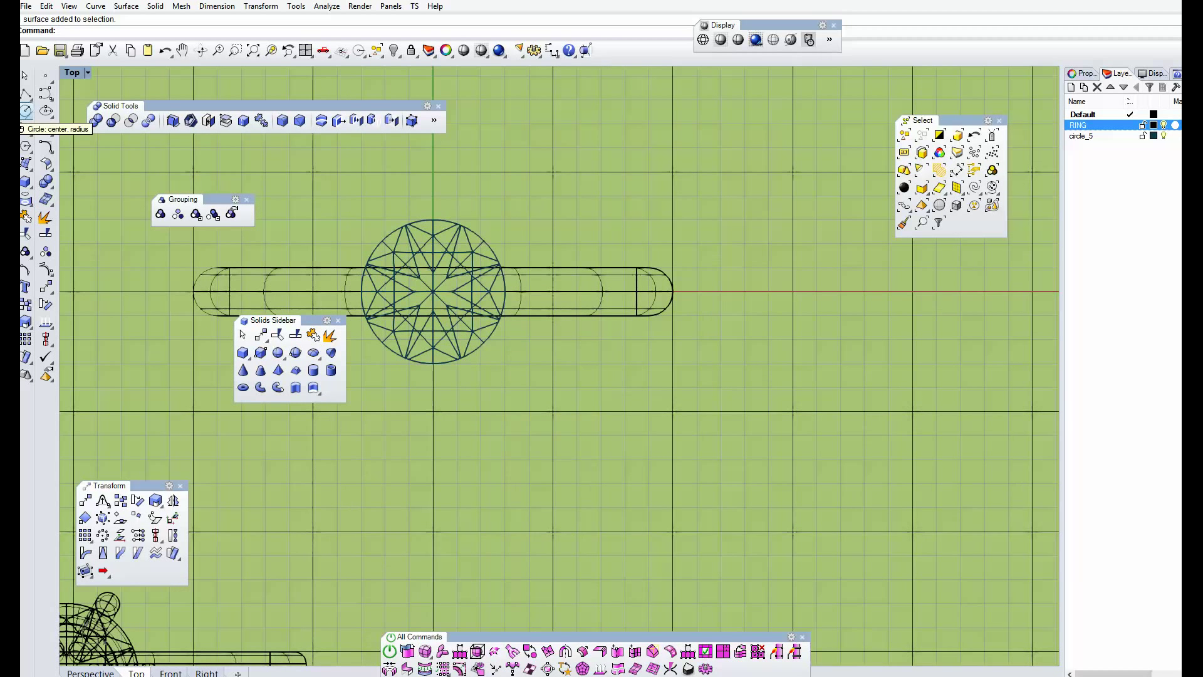
pyautogui.click(26, 112)
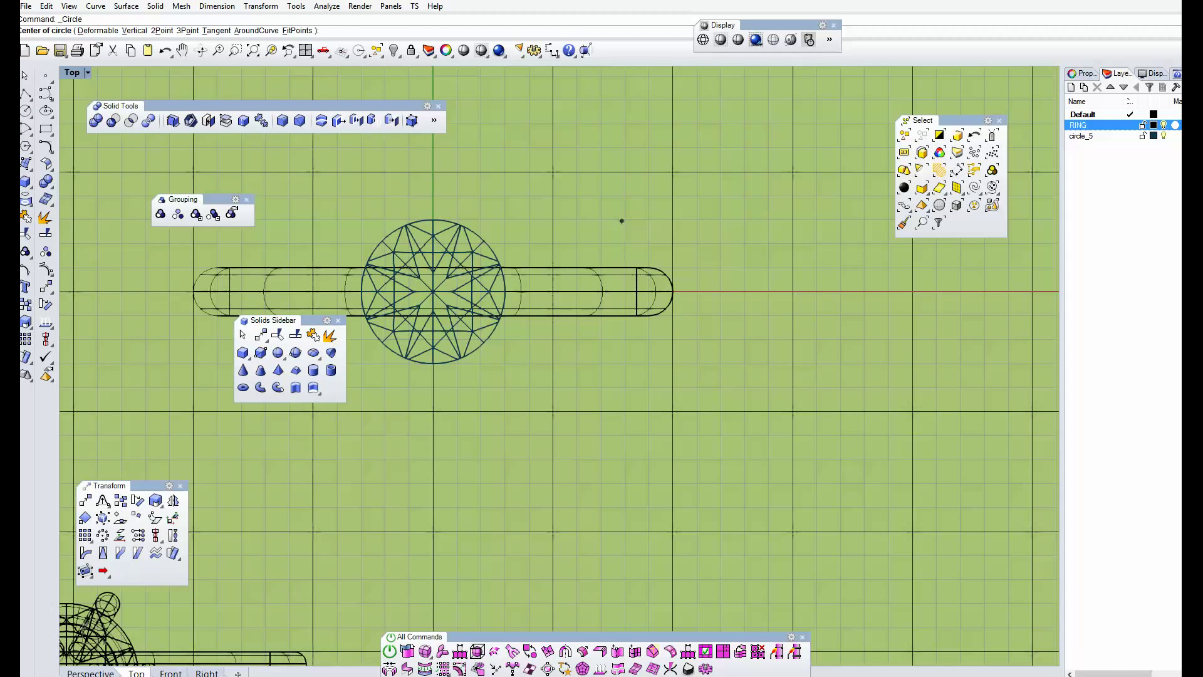
pyautogui.write('0')
pyautogui.press('Return')
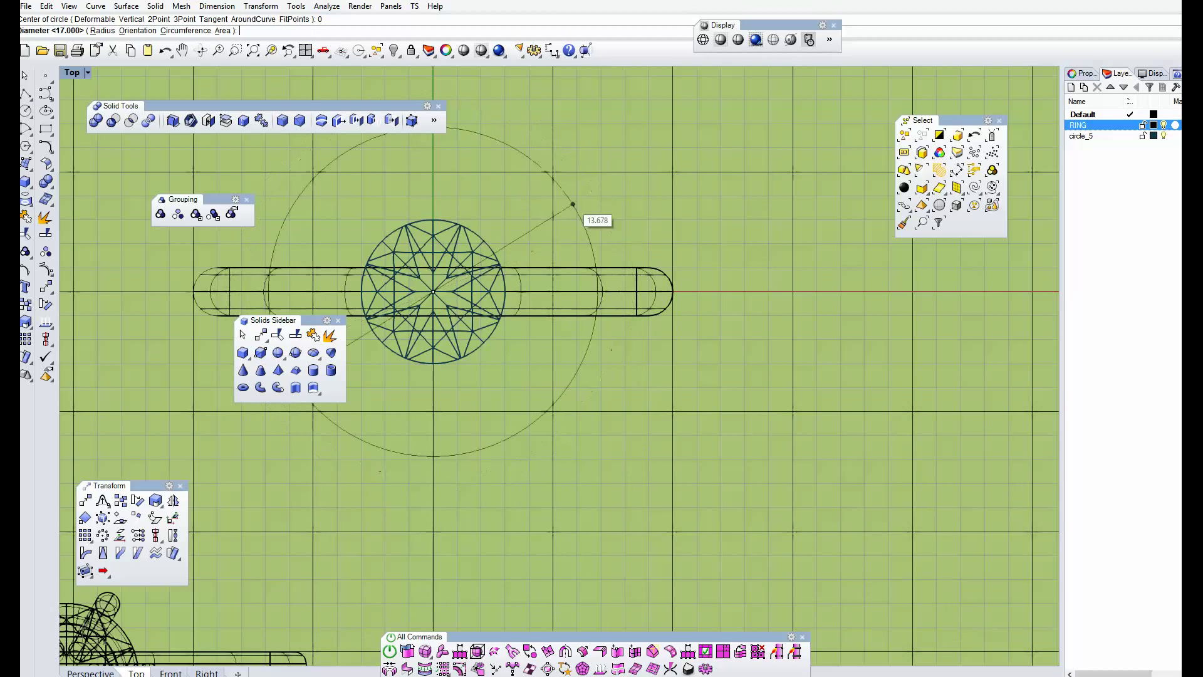
pyautogui.scroll(4, 570, 198)
pyautogui.scroll(-4, 718, 296)
pyautogui.scroll(4, 648, 328)
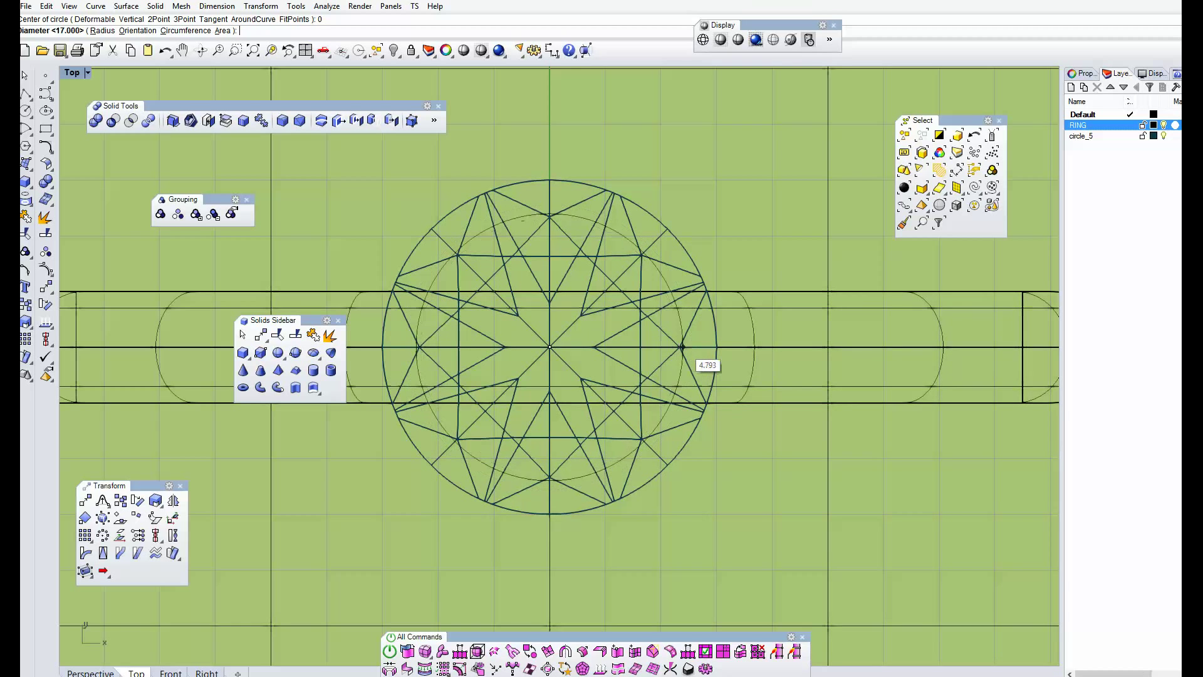
pyautogui.click(690, 346)
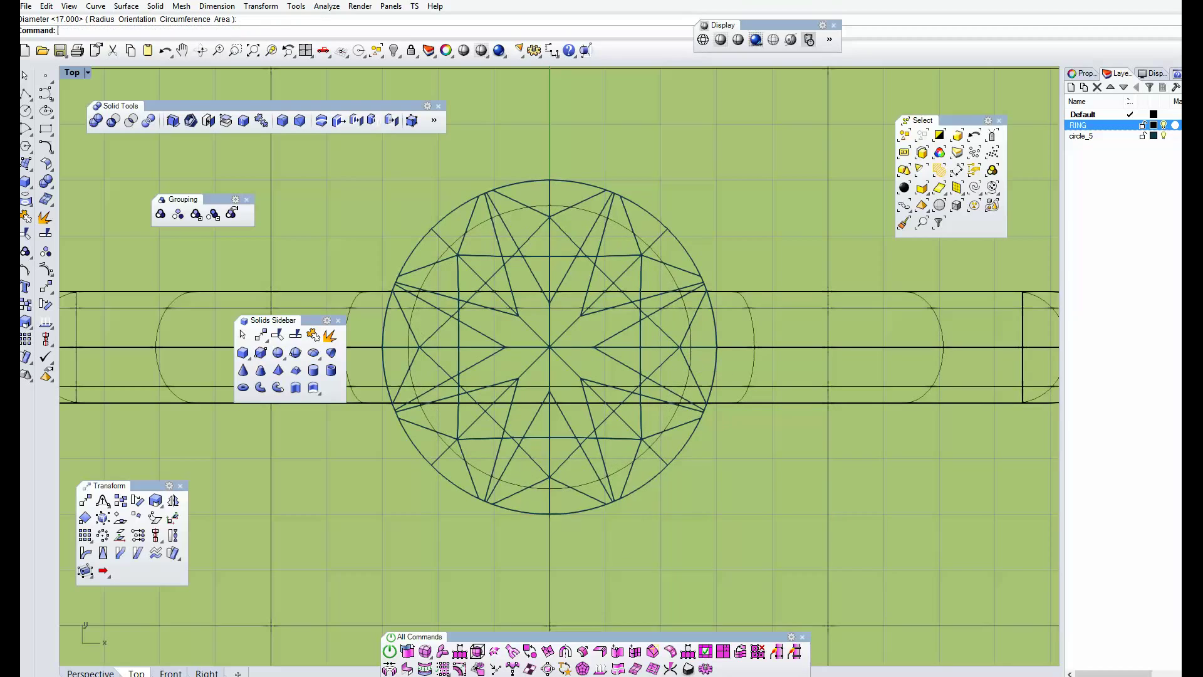
# Step: Raise the new circle vertically in the Perspective view so it sits higher inside the band
pyautogui.hotkey('ctrl', 'm')
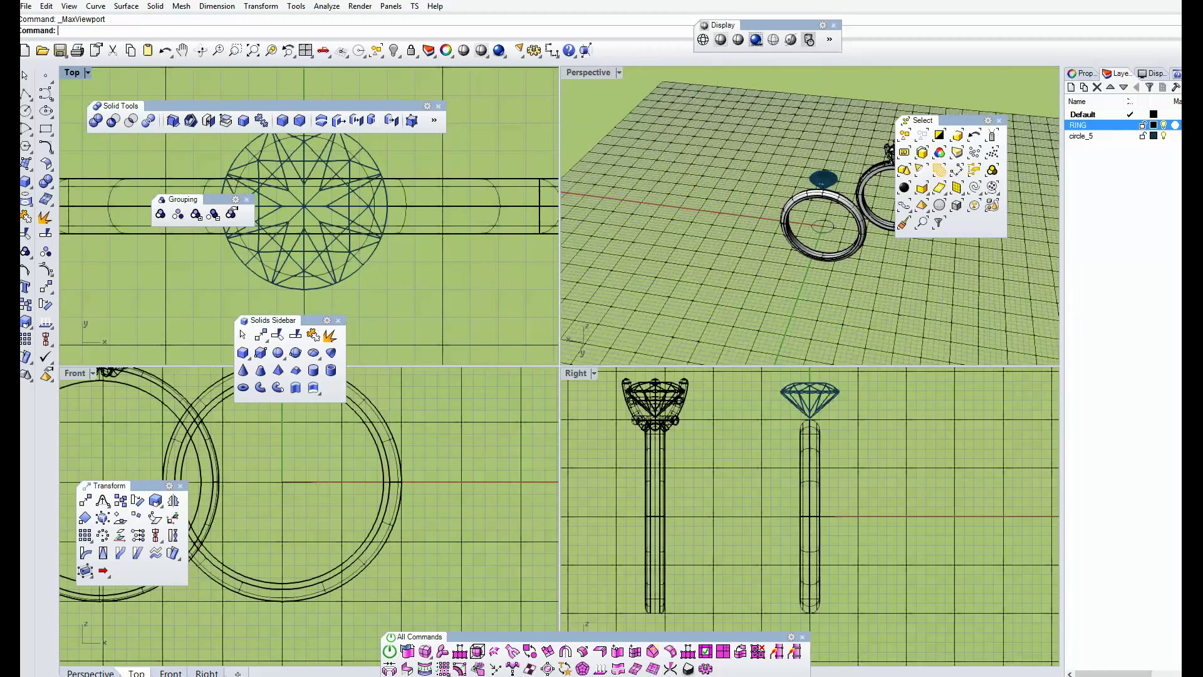
pyautogui.hotkey('ctrl', 'F4')
pyautogui.scroll(4, 601, 388)
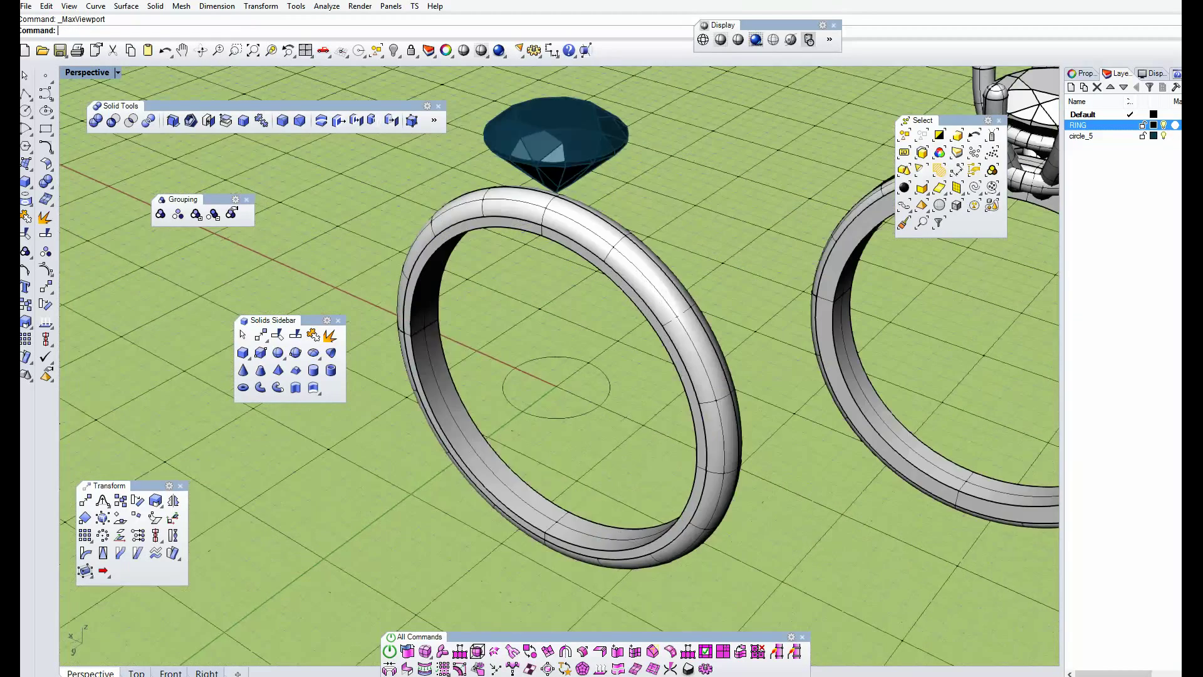
pyautogui.moveTo(552, 416); pyautogui.dragTo(548, 426)
pyautogui.moveTo(557, 351); pyautogui.dragTo(557, 271)
pyautogui.moveTo(557, 272); pyautogui.dragTo(589, 257, button='right')
pyautogui.moveTo(683, 344); pyautogui.dragTo(699, 369, button='right')
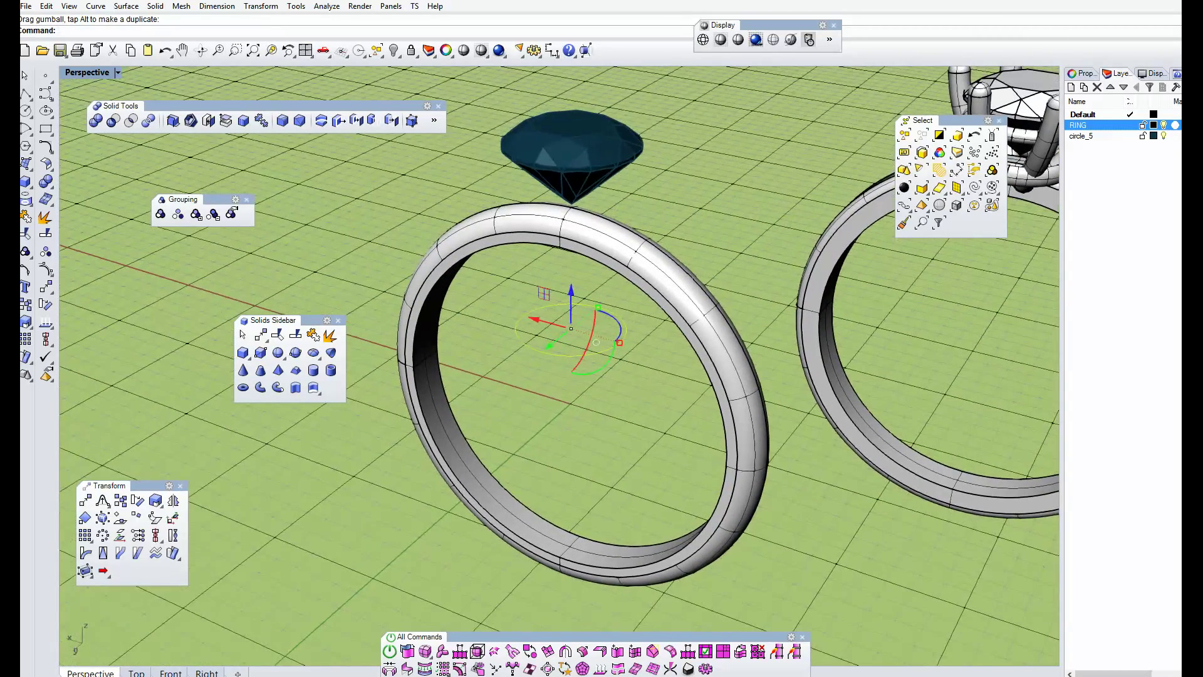
# Step: Close the floating Solids Sidebar toolbar and reopen it as a floating toolbar beside the ring
pyautogui.click(338, 320)
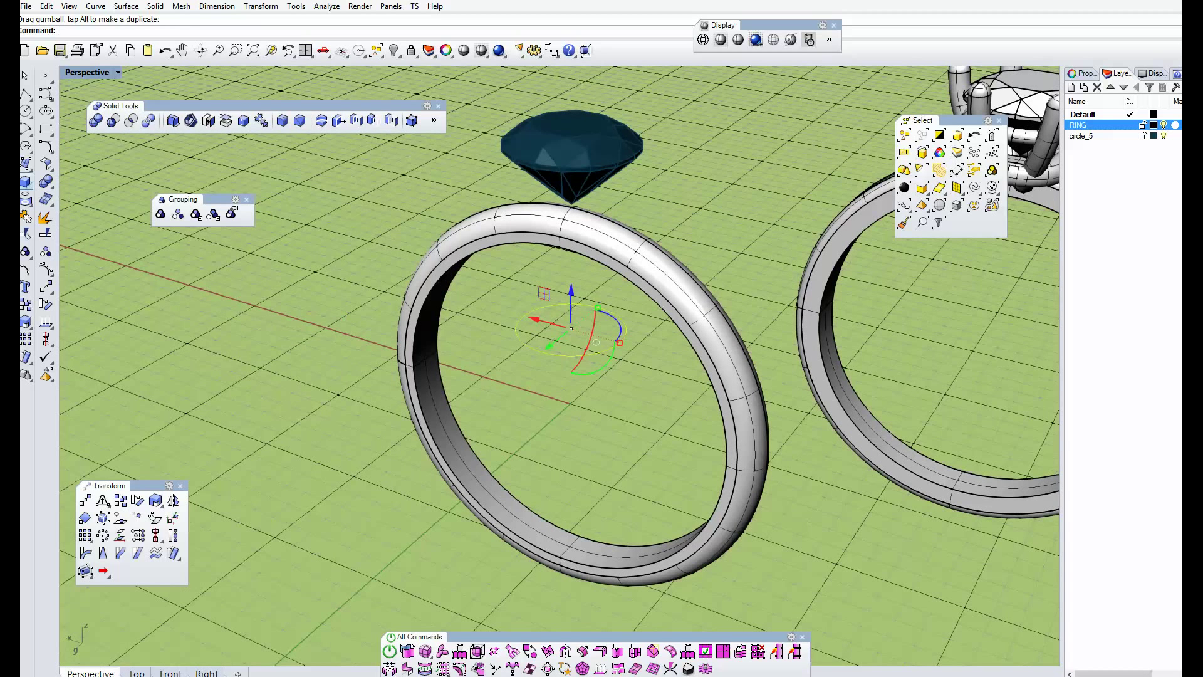
pyautogui.click(26, 182)
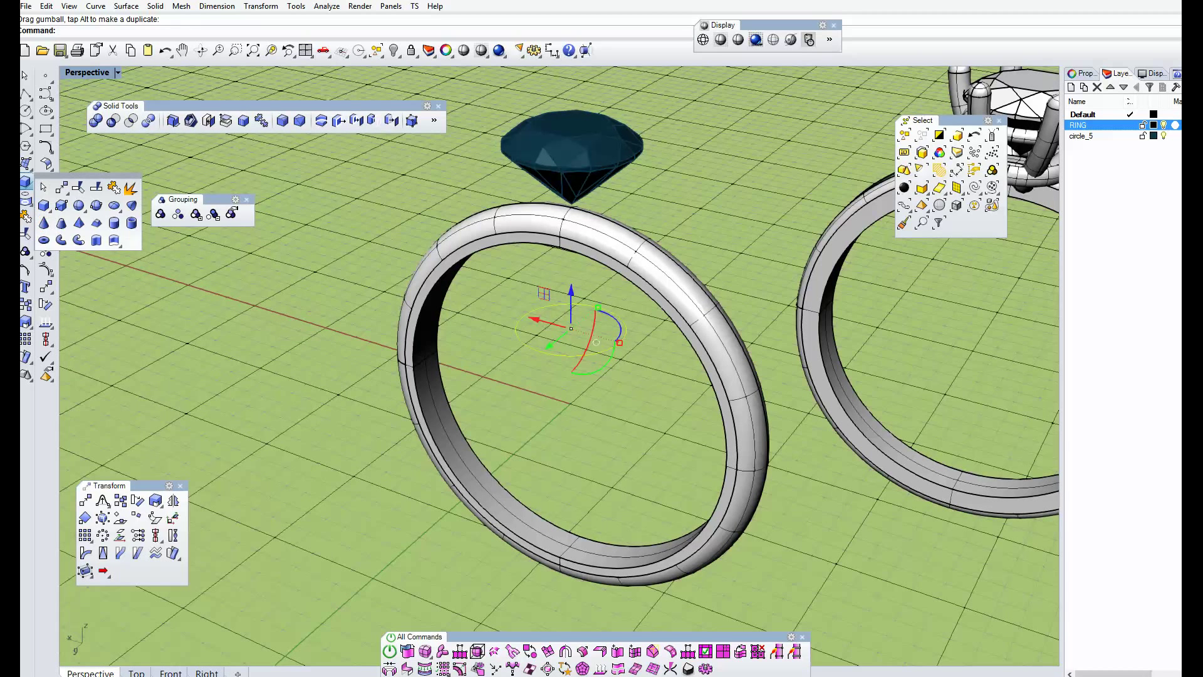
pyautogui.moveTo(88, 176); pyautogui.dragTo(186, 303)
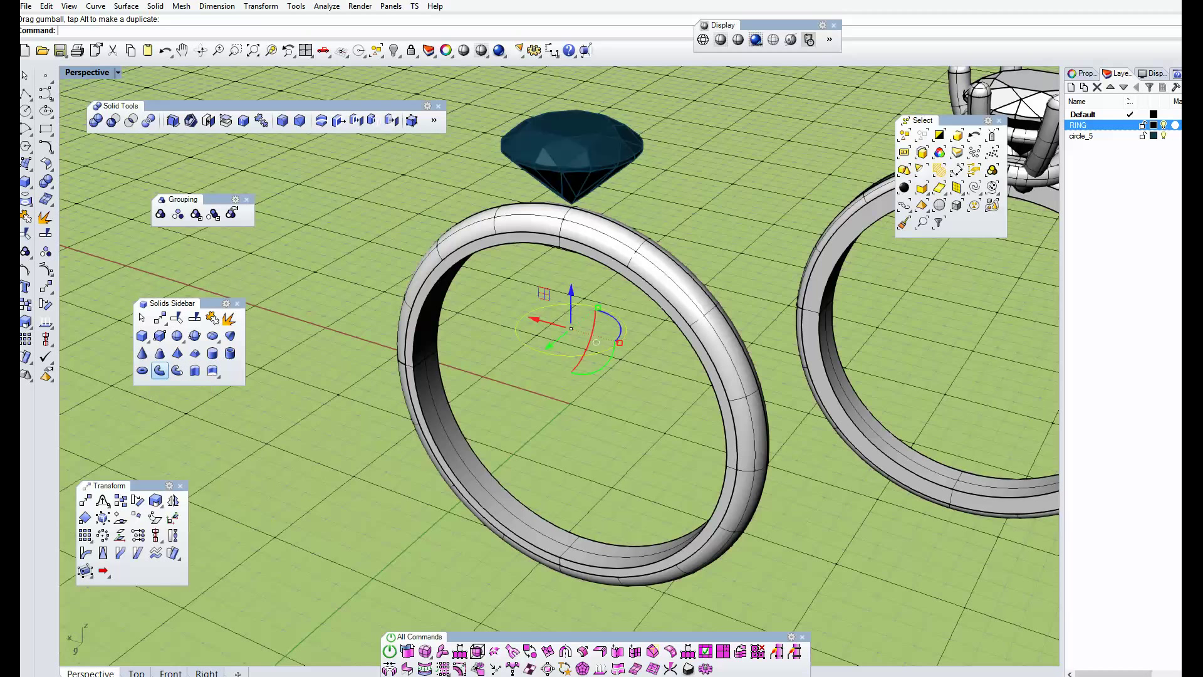
# Step: Create a closed pipe with a diameter of 0.7 along the circle
pyautogui.click(160, 371)
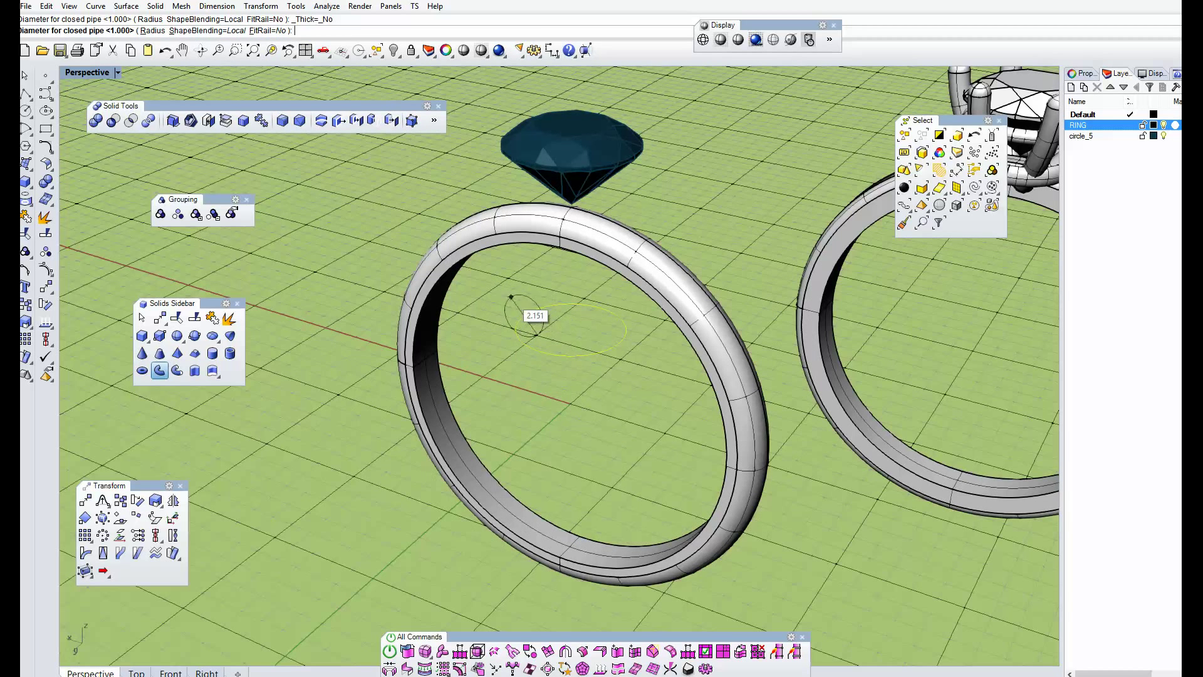
pyautogui.scroll(2, 527, 318)
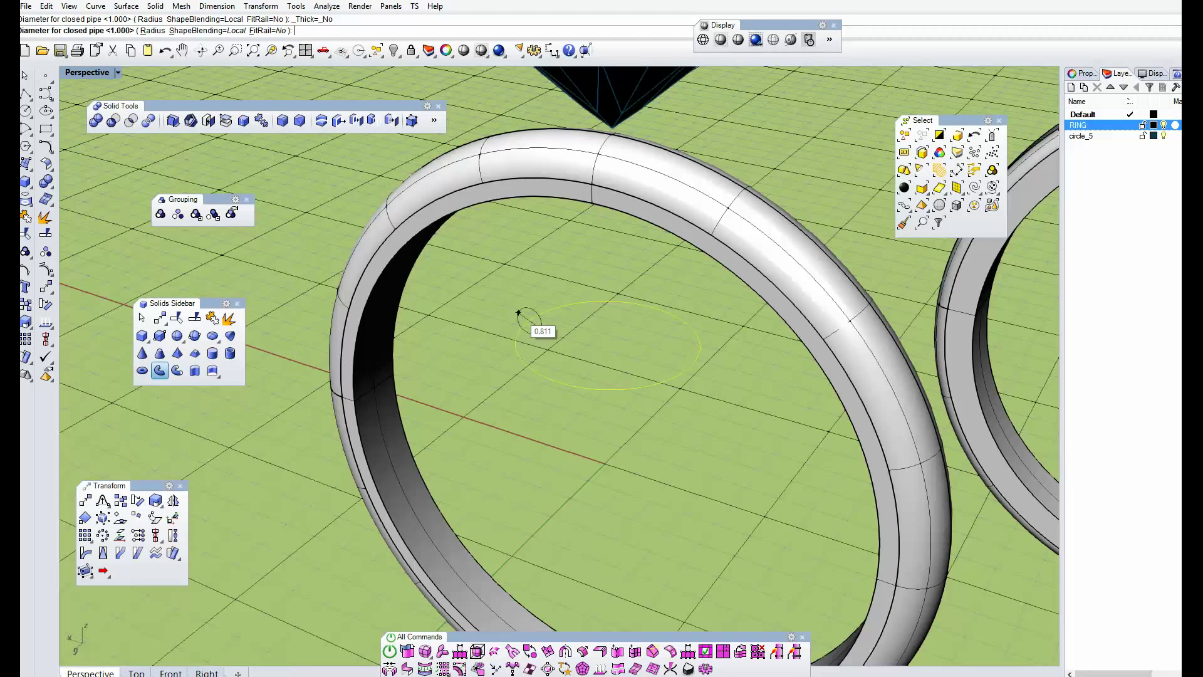
pyautogui.write('0.7')
pyautogui.press('Return')
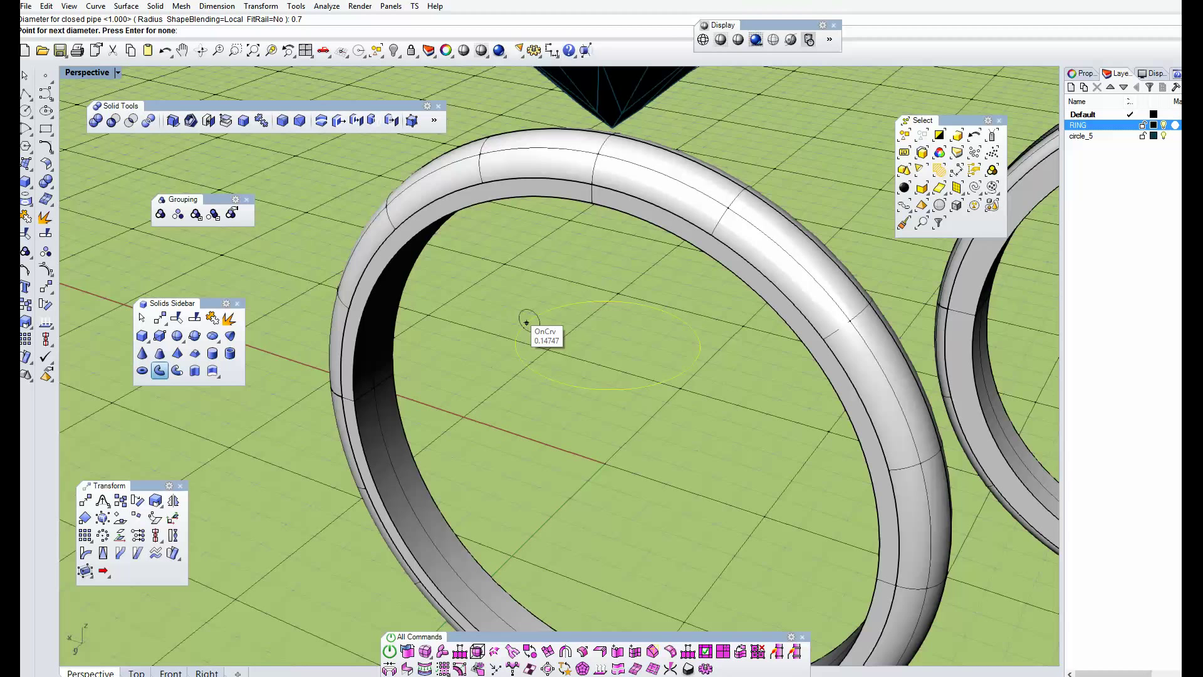
pyautogui.write('0.9')
pyautogui.press('Return')
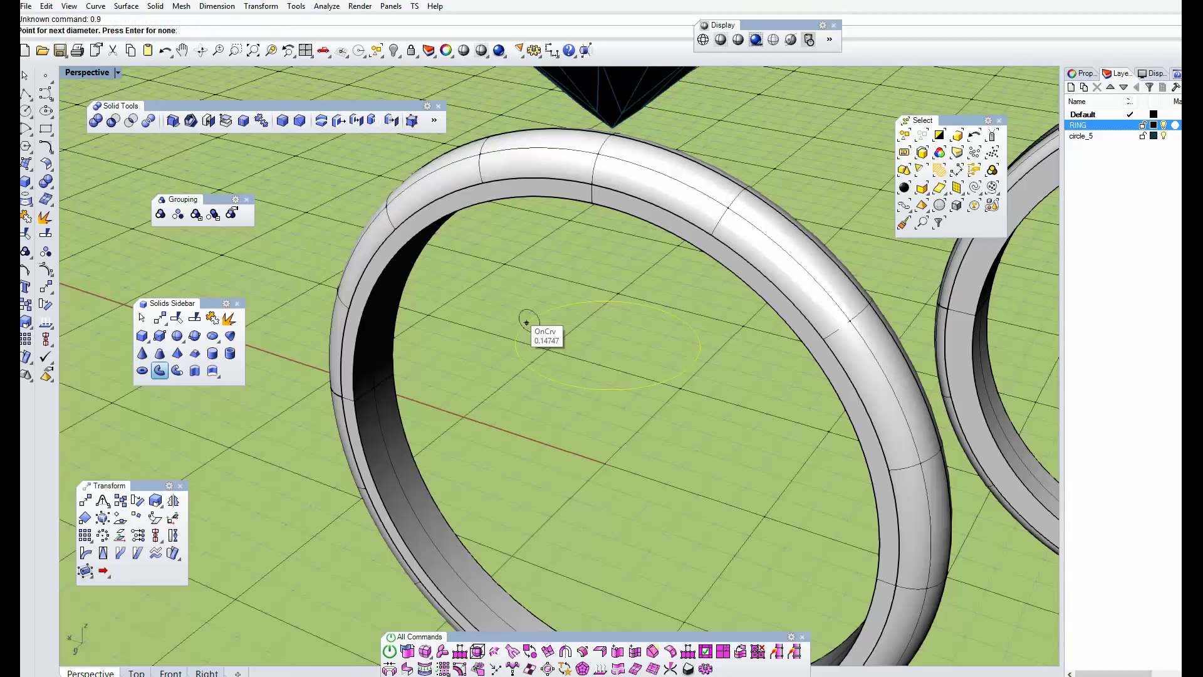
pyautogui.press('Return')
pyautogui.scroll(-5, 526, 322)
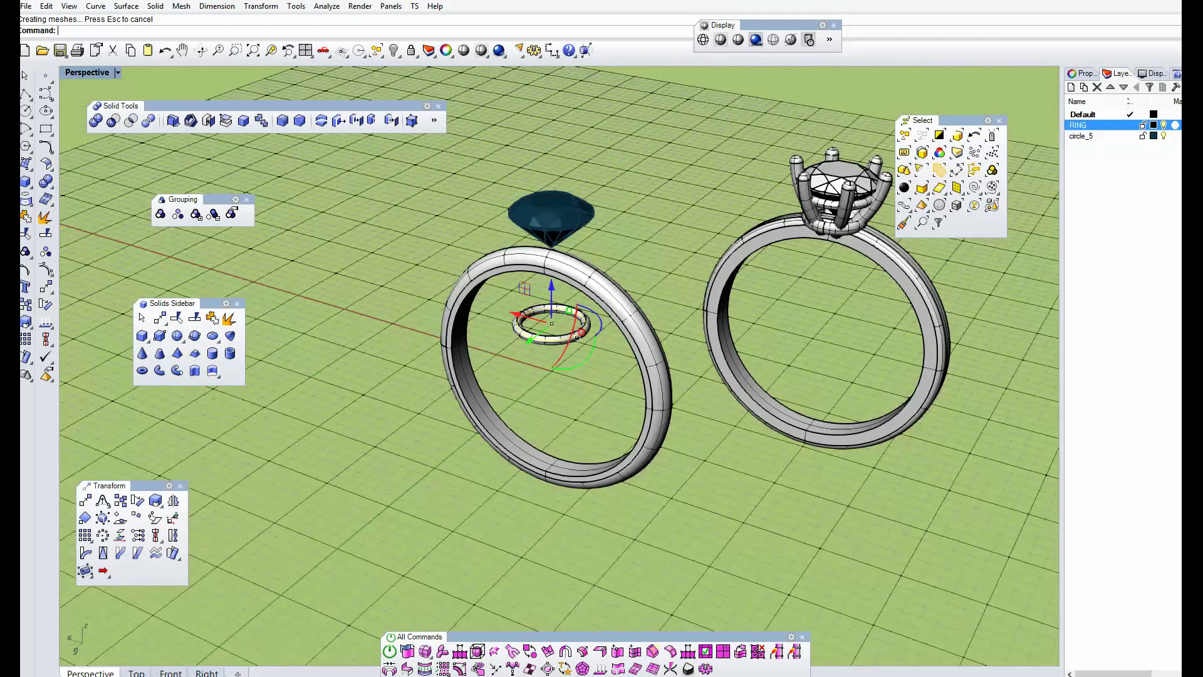
pyautogui.scroll(5, 522, 326)
pyautogui.press('Escape')
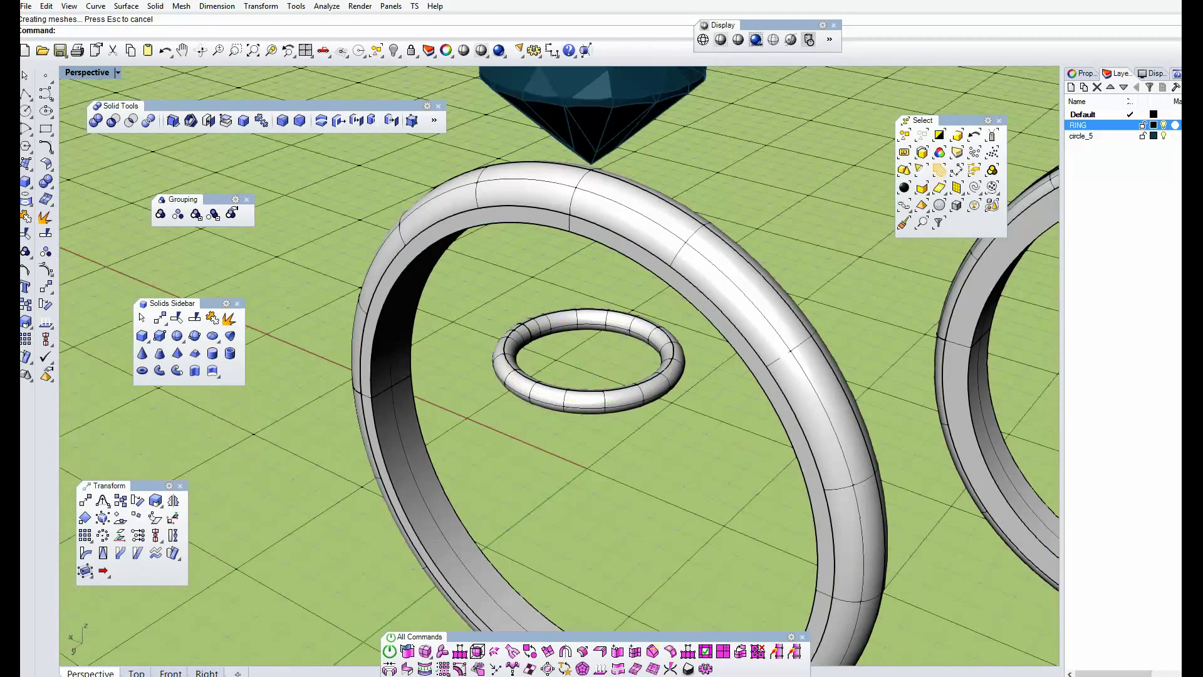
# Step: Move the pipe ring straight up to the round stone as a support ring just below its girdle
pyautogui.click(526, 327)
pyautogui.scroll(-5, 527, 321)
pyautogui.moveTo(527, 321); pyautogui.dragTo(501, 380, button='right')
pyautogui.scroll(2, 563, 329)
pyautogui.press('Escape')
pyautogui.moveTo(517, 344); pyautogui.dragTo(515, 180)
pyautogui.click(622, 283)
# Step: Duplicate the support ring and lower the copy vertically to the top of the band, below the stone's point
pyautogui.moveTo(622, 284); pyautogui.dragTo(533, 250, button='right')
pyautogui.scroll(6, 552, 213)
pyautogui.click(527, 201)
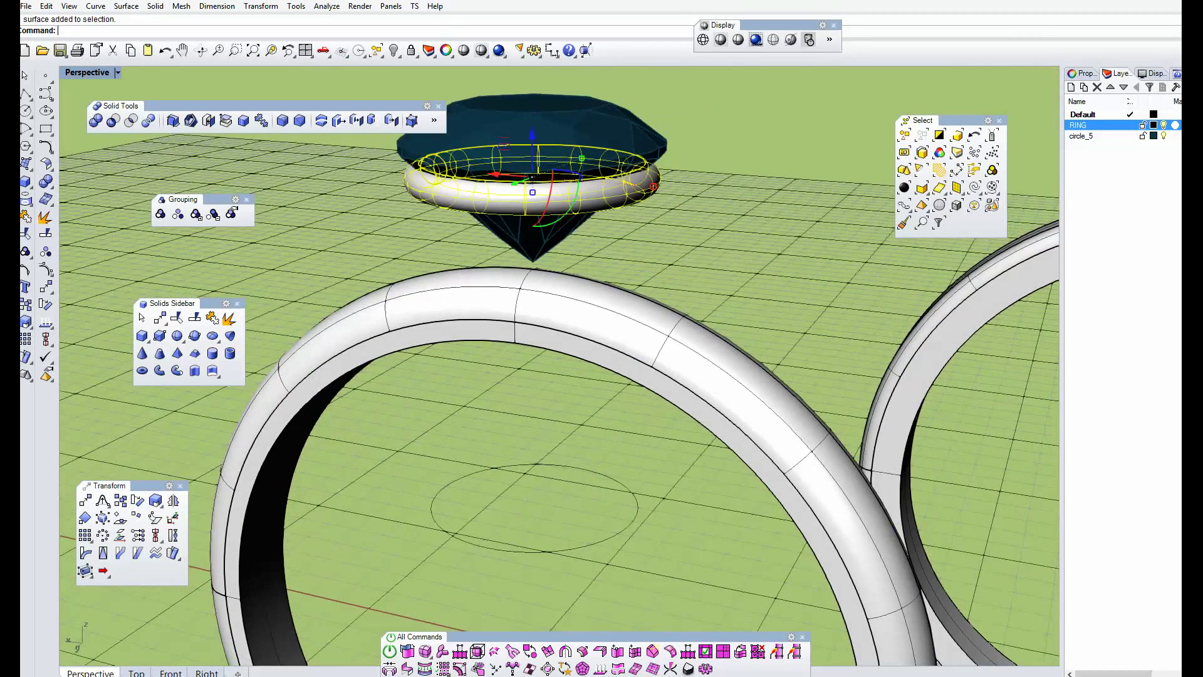
pyautogui.hotkey('ctrl', 'c')
pyautogui.hotkey('ctrl', 'v')
pyautogui.moveTo(532, 135); pyautogui.dragTo(532, 247)
pyautogui.moveTo(469, 445)
pyautogui.mouseDown(button='right')
pyautogui.moveTo(558, 442)
pyautogui.moveTo(485, 438)
pyautogui.mouseUp(button='right')
pyautogui.moveTo(520, 382); pyautogui.dragTo(432, 382, button='right')
pyautogui.scroll(-7, 486, 376)
pyautogui.press('Escape')
# Step: Remove one prong of the finished ring from its group and check which parts remain grouped
pyautogui.moveTo(501, 407); pyautogui.dragTo(423, 434, button='right')
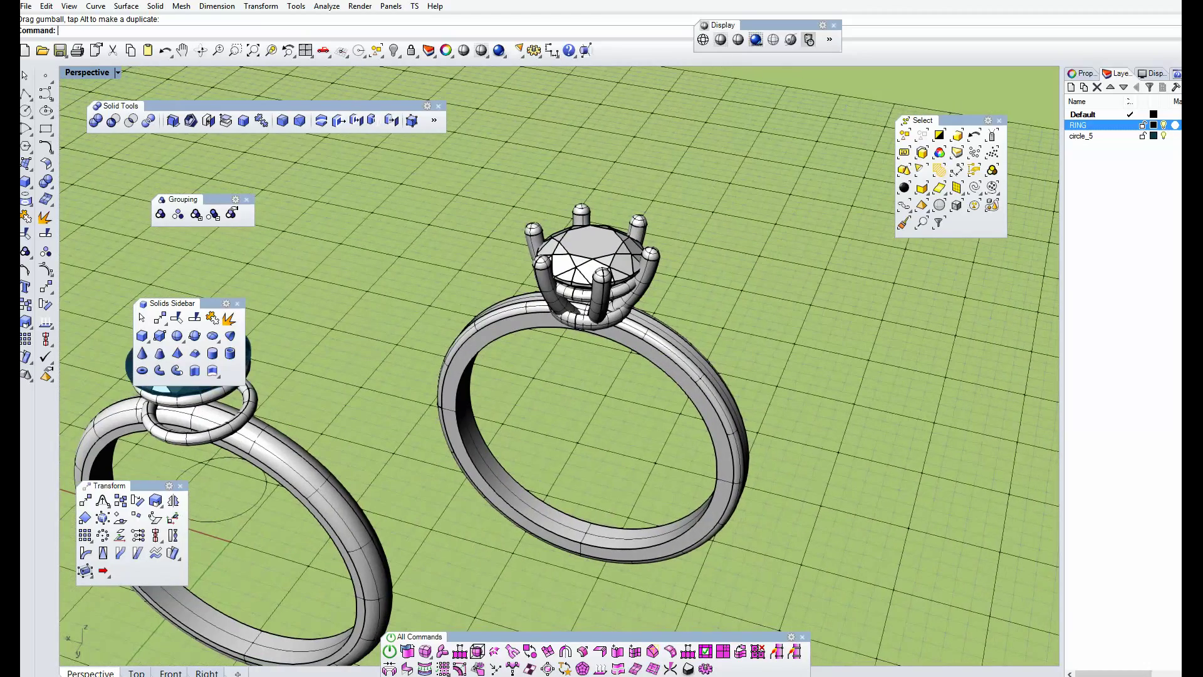
pyautogui.click(213, 213)
pyautogui.click(533, 233)
pyautogui.scroll(5, 572, 278)
pyautogui.moveTo(573, 277); pyautogui.dragTo(627, 228, button='right')
pyautogui.click(708, 263)
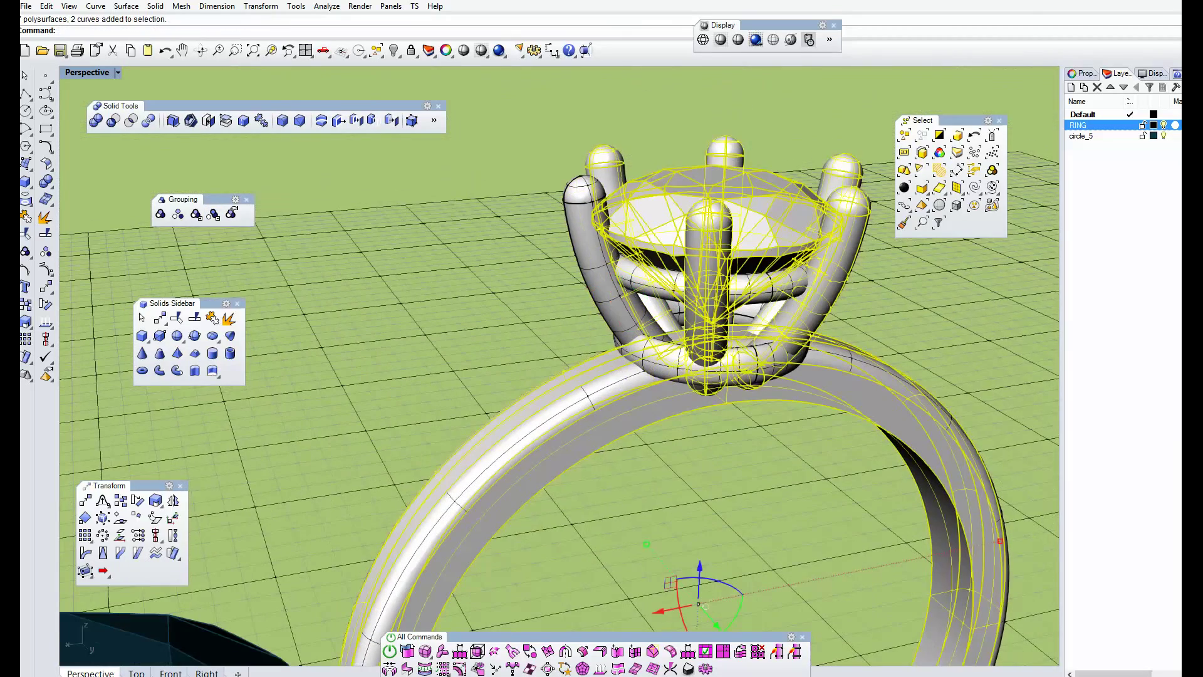
pyautogui.press('Escape')
# Step: Select the lower support ring, enable the gumball's scale handles and scale the ring down uniformly
pyautogui.scroll(-6, 402, 271)
pyautogui.moveTo(505, 351); pyautogui.dragTo(514, 294, button='right')
pyautogui.scroll(4, 264, 263)
pyautogui.moveTo(376, 314); pyautogui.dragTo(545, 314, button='right')
pyautogui.click(462, 288)
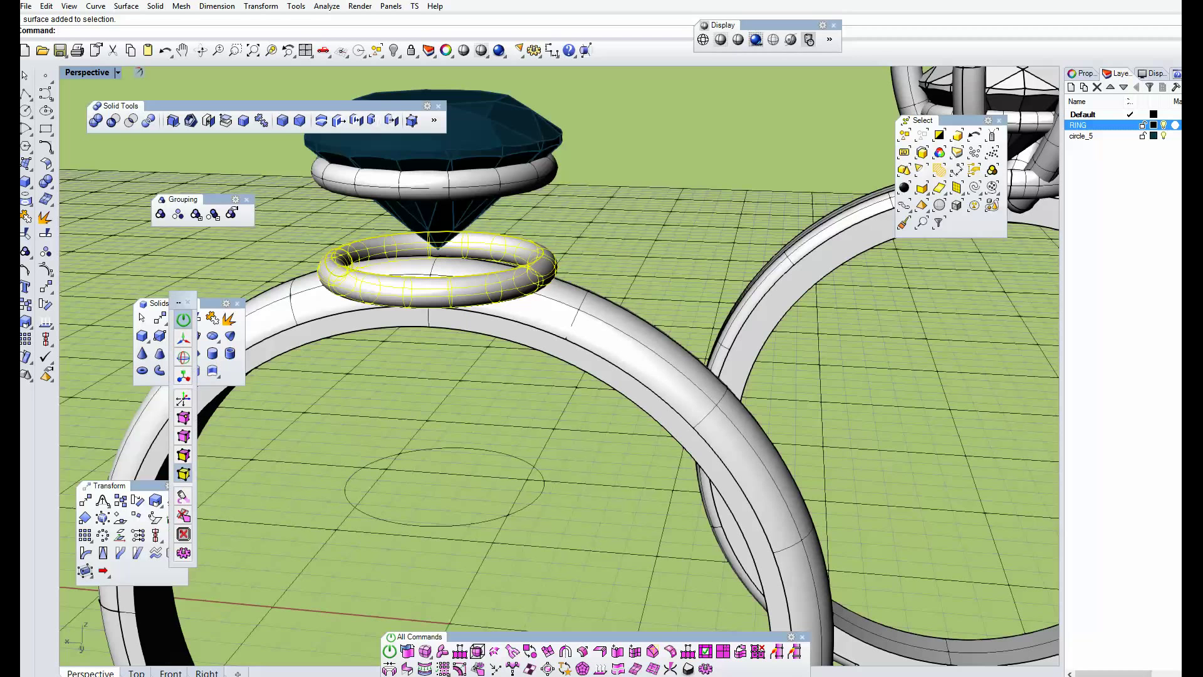
pyautogui.click(183, 376)
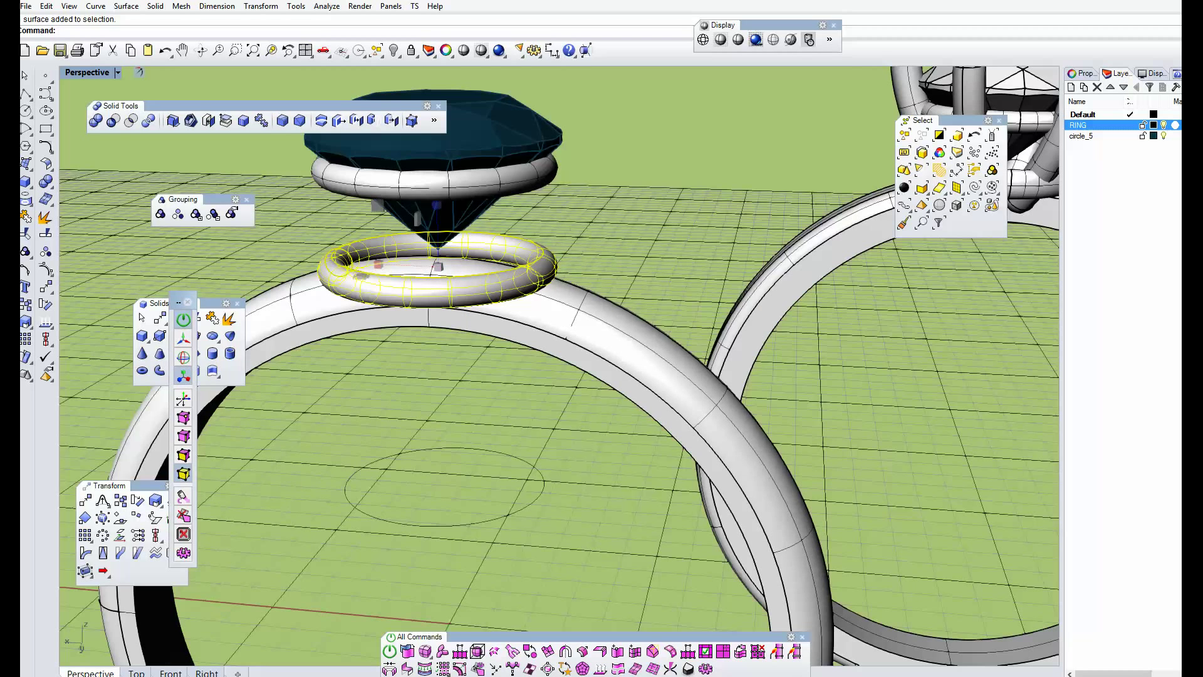
pyautogui.moveTo(438, 266); pyautogui.dragTo(401, 267)
pyautogui.press('Escape')
pyautogui.moveTo(251, 319); pyautogui.dragTo(142, 336, button='right')
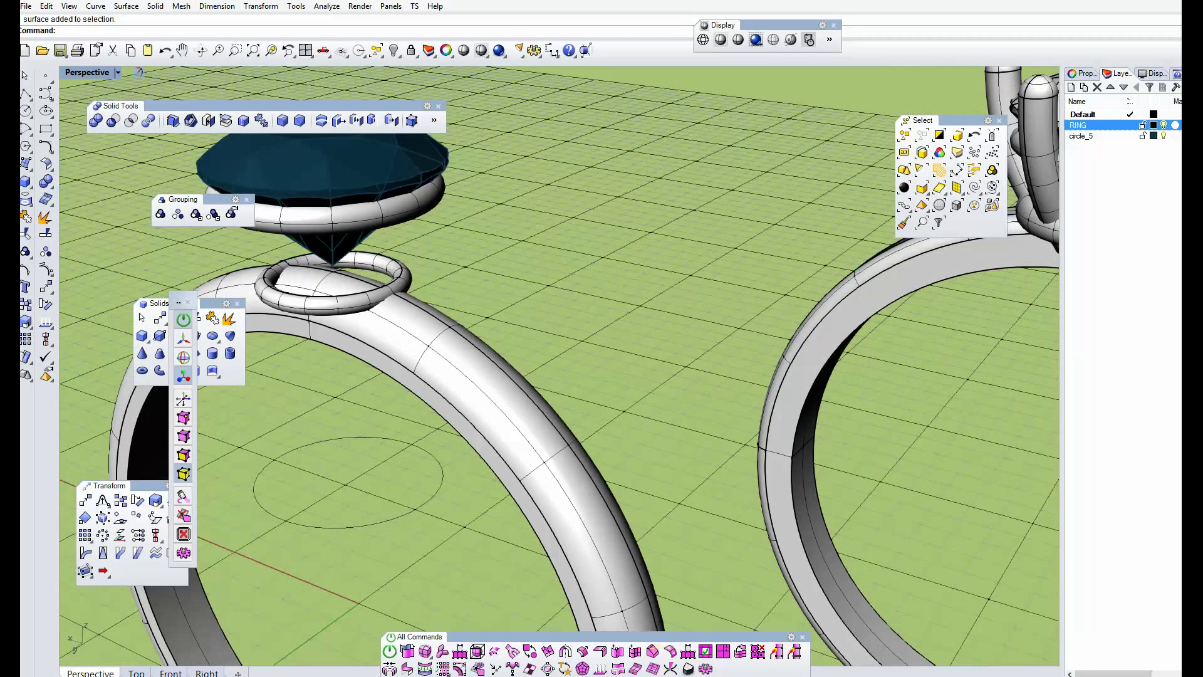
# Step: Hide the gumball options and try to adjust the lower support ring with its standard handles
pyautogui.moveTo(180, 302); pyautogui.dragTo(98, 176)
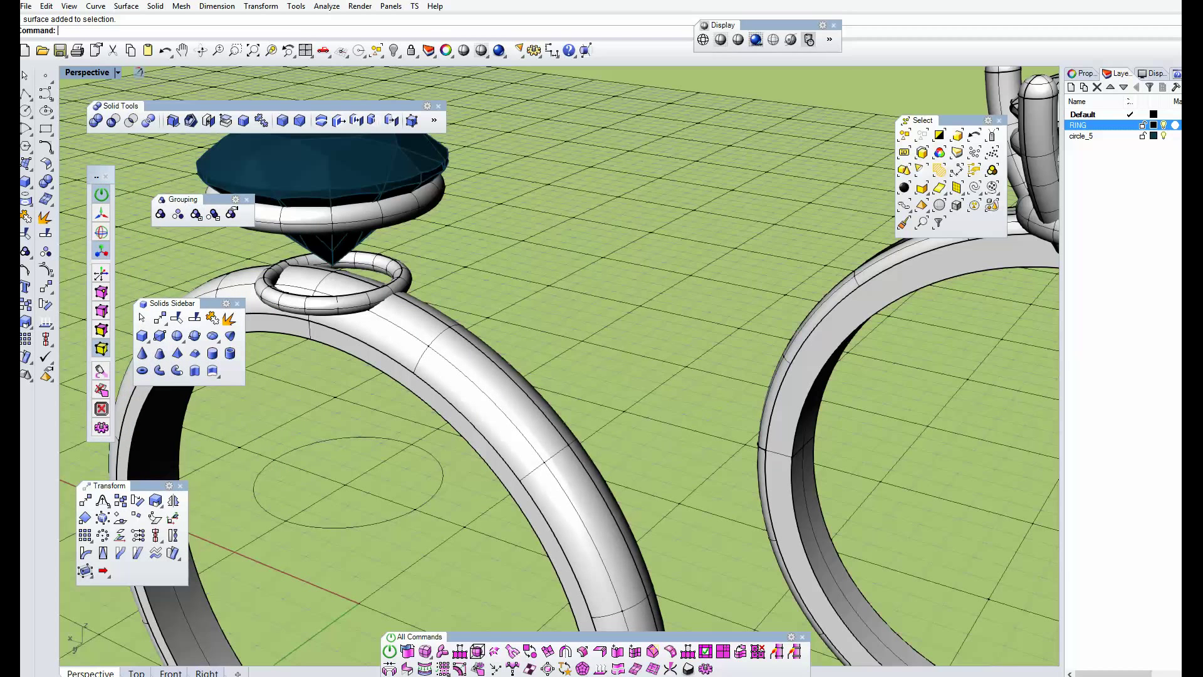
pyautogui.click(105, 176)
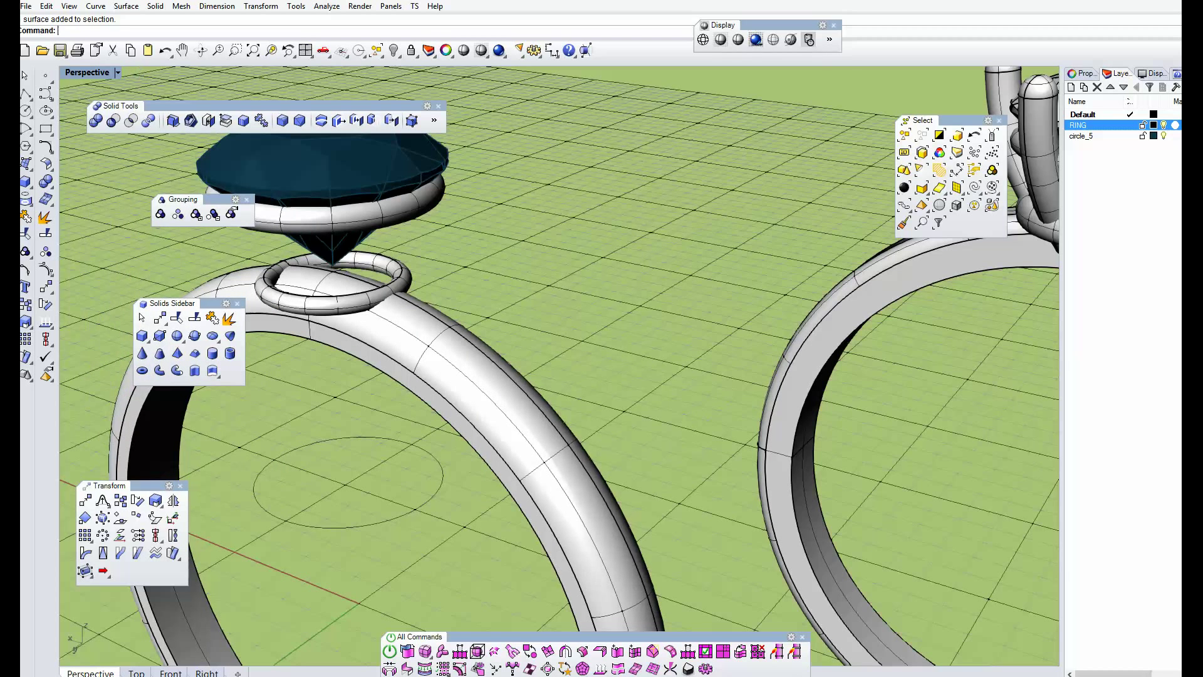
pyautogui.click(337, 301)
pyautogui.moveTo(337, 301); pyautogui.dragTo(429, 329, button='right')
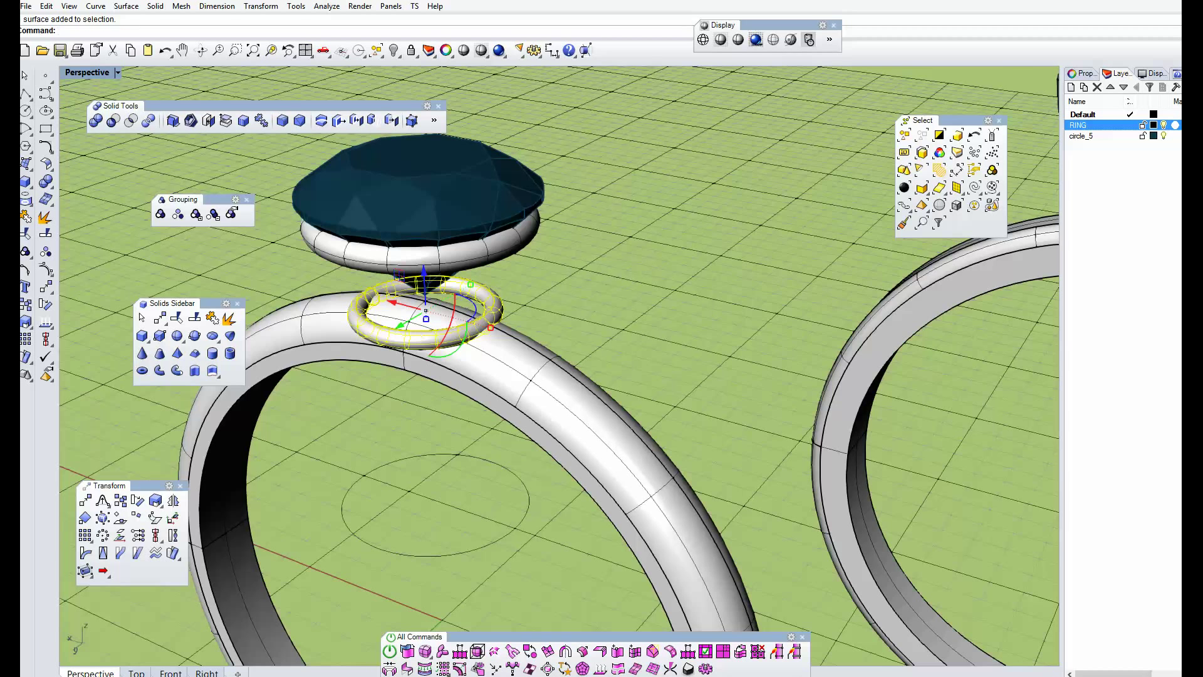
pyautogui.scroll(4, 424, 287)
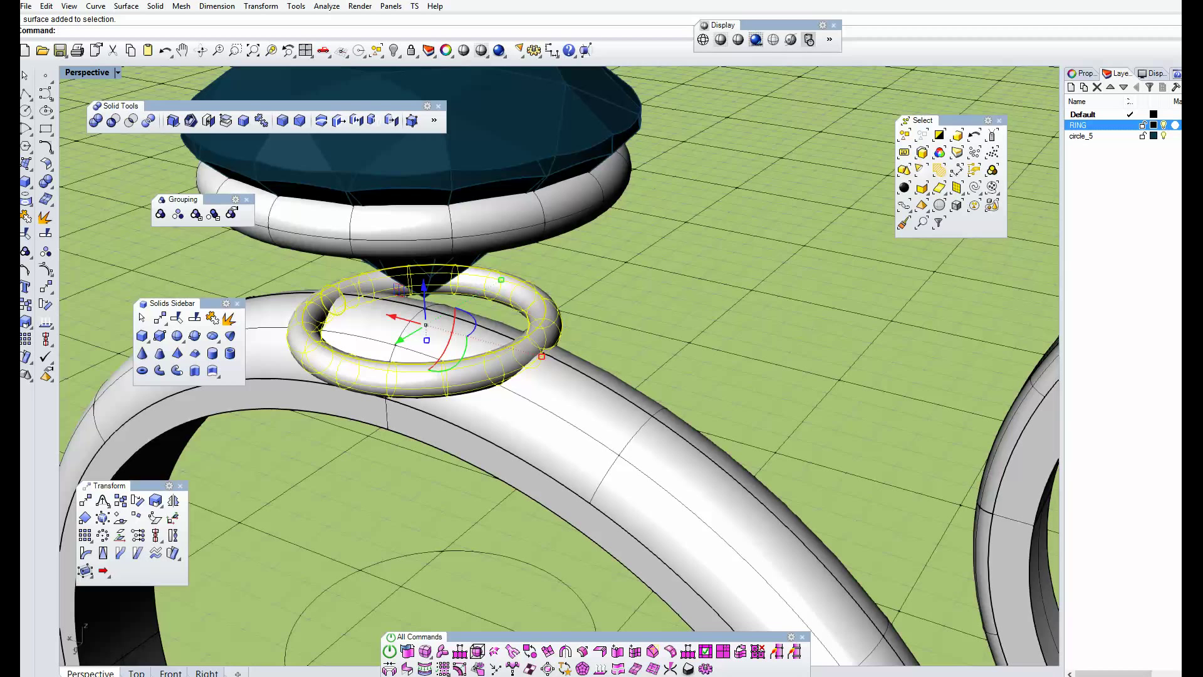
pyautogui.moveTo(427, 341); pyautogui.dragTo(426, 341)
pyautogui.click(583, 295)
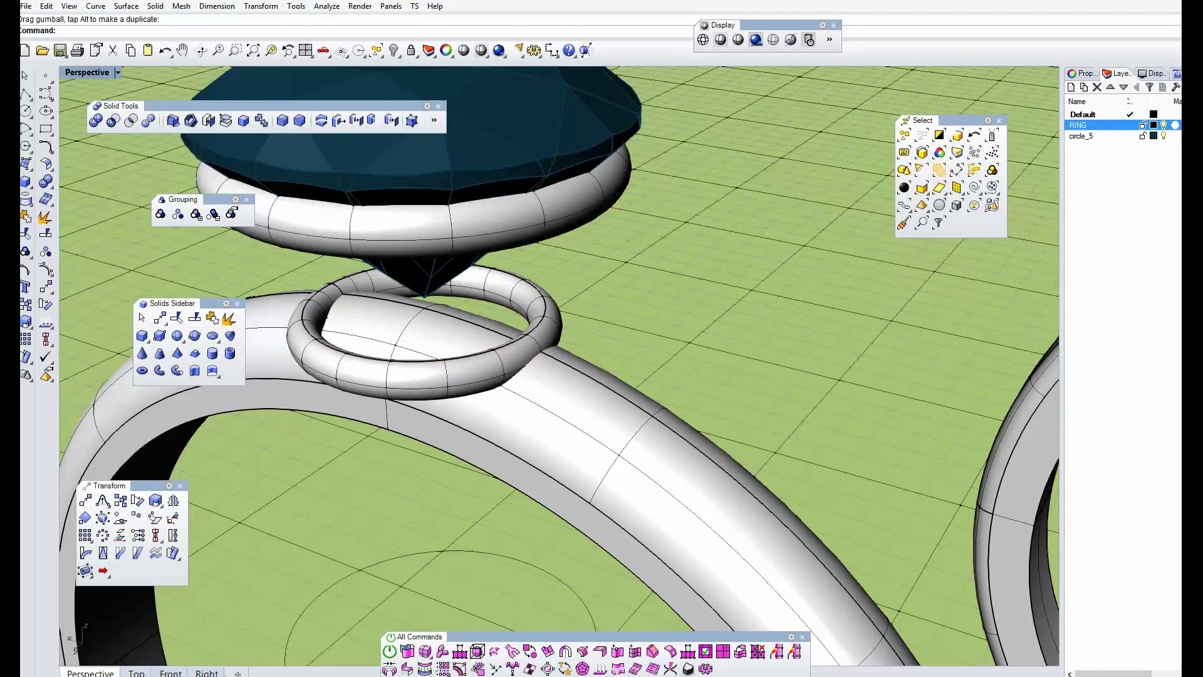
# Step: Bring back the gumball's scale handles and enlarge the lower support ring slightly and uniformly
pyautogui.click(45, 233)
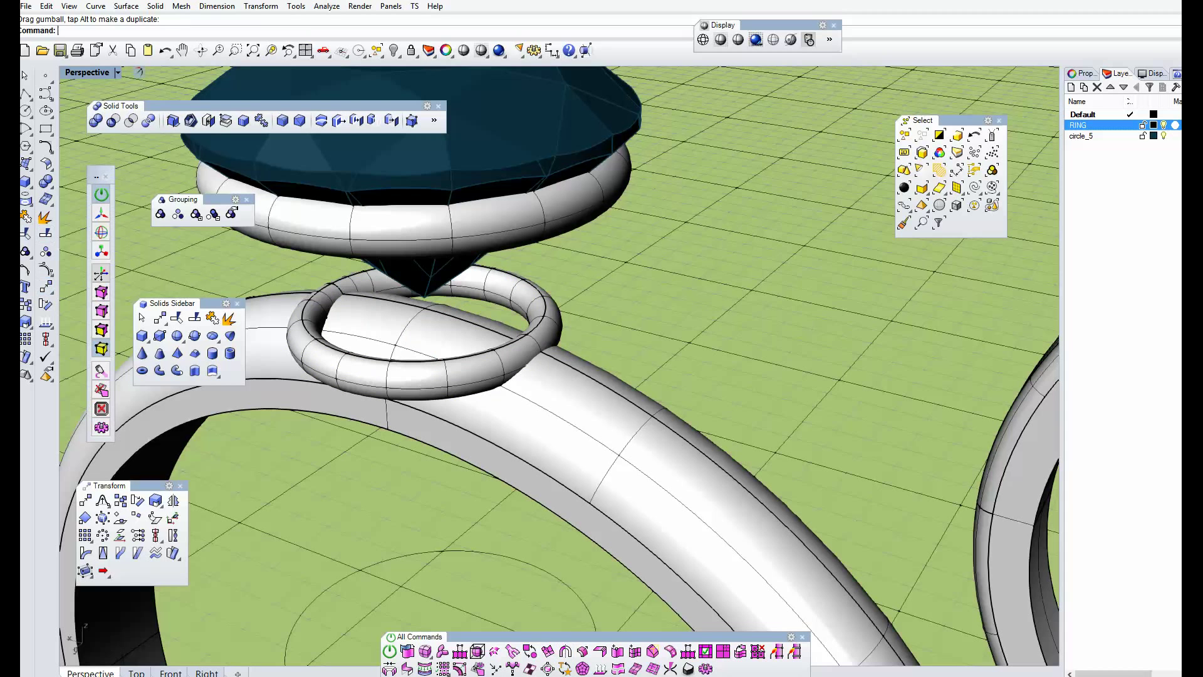
pyautogui.click(339, 294)
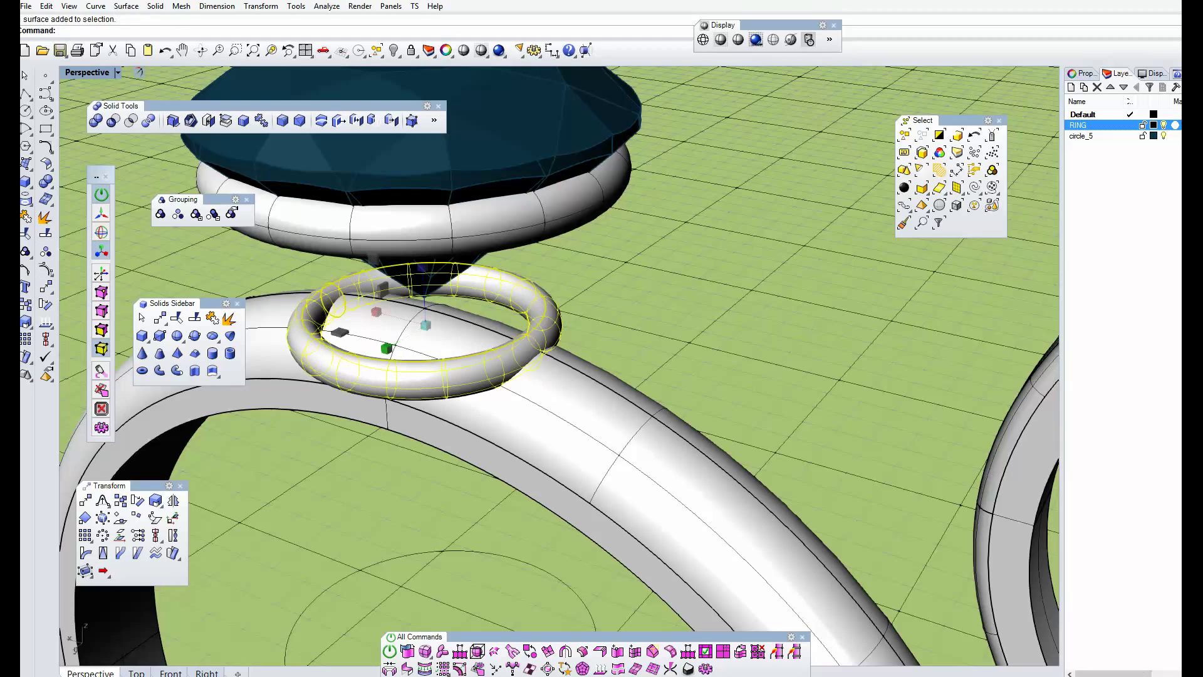
pyautogui.moveTo(426, 325); pyautogui.dragTo(441, 325)
pyautogui.press('Escape')
pyautogui.scroll(-6, 645, 294)
pyautogui.moveTo(645, 294); pyautogui.dragTo(655, 251, button='right')
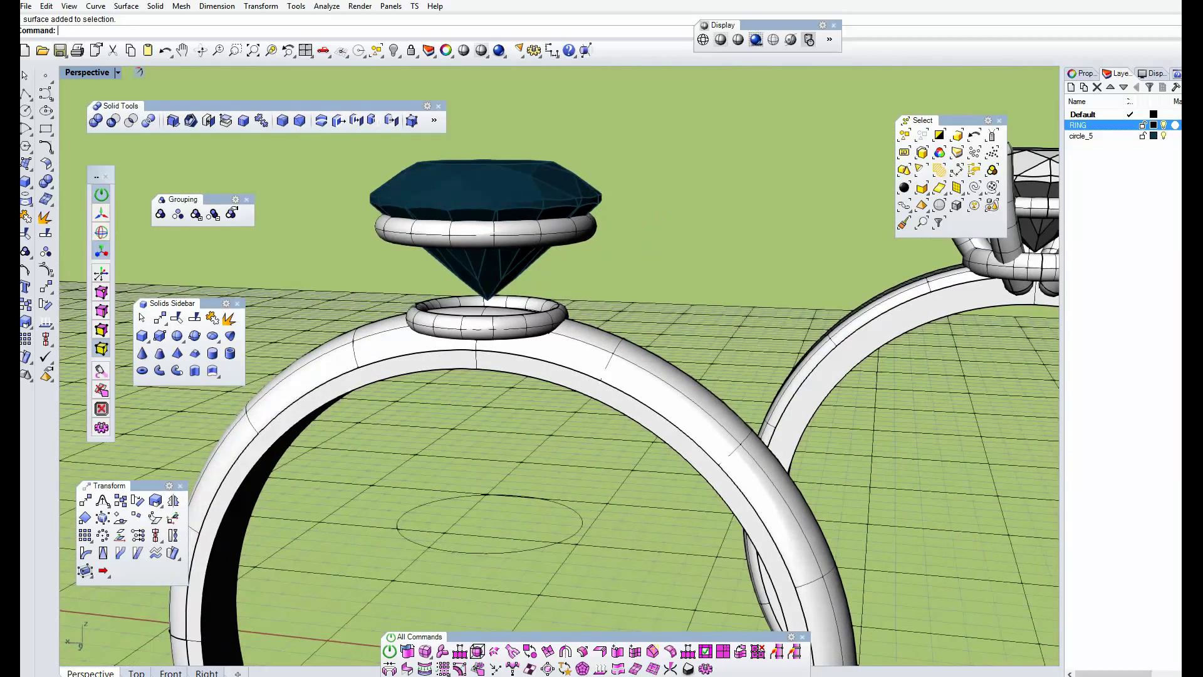
# Step: Stretch the lower support ring vertically into a taller band and widen it slightly
pyautogui.click(433, 313)
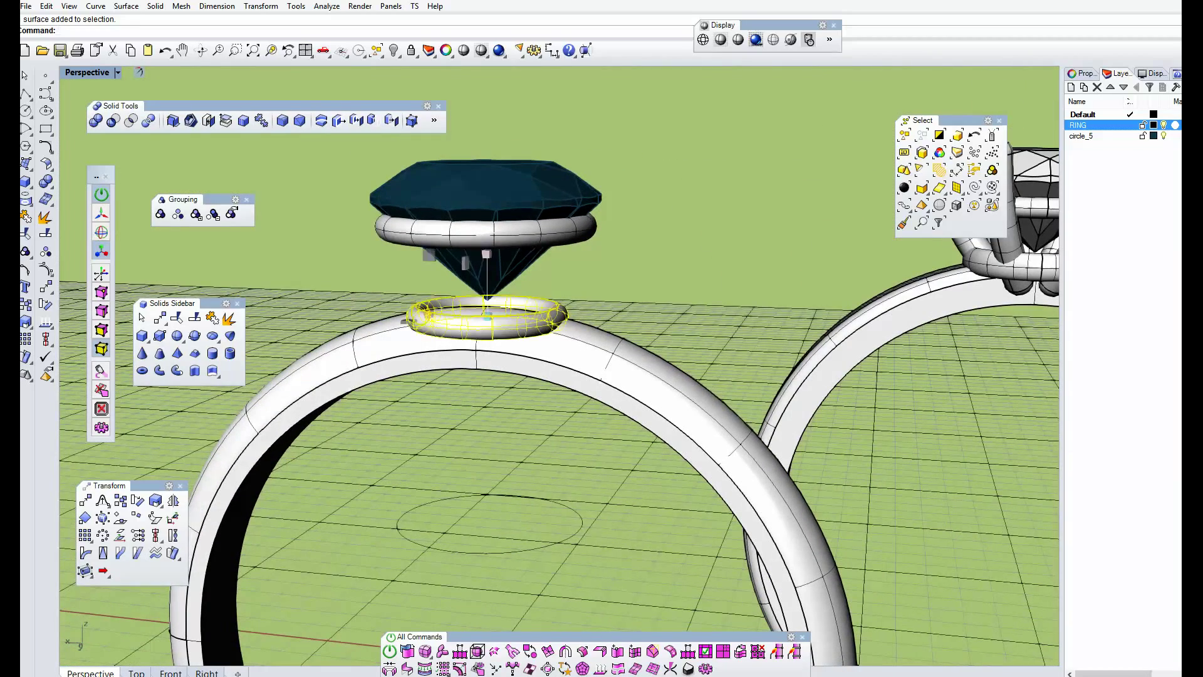
pyautogui.moveTo(487, 254); pyautogui.dragTo(486, 201)
pyautogui.moveTo(564, 231); pyautogui.dragTo(507, 295, button='right')
pyautogui.scroll(5, 507, 294)
pyautogui.moveTo(520, 290); pyautogui.dragTo(543, 289)
pyautogui.moveTo(552, 300); pyautogui.dragTo(646, 257, button='right')
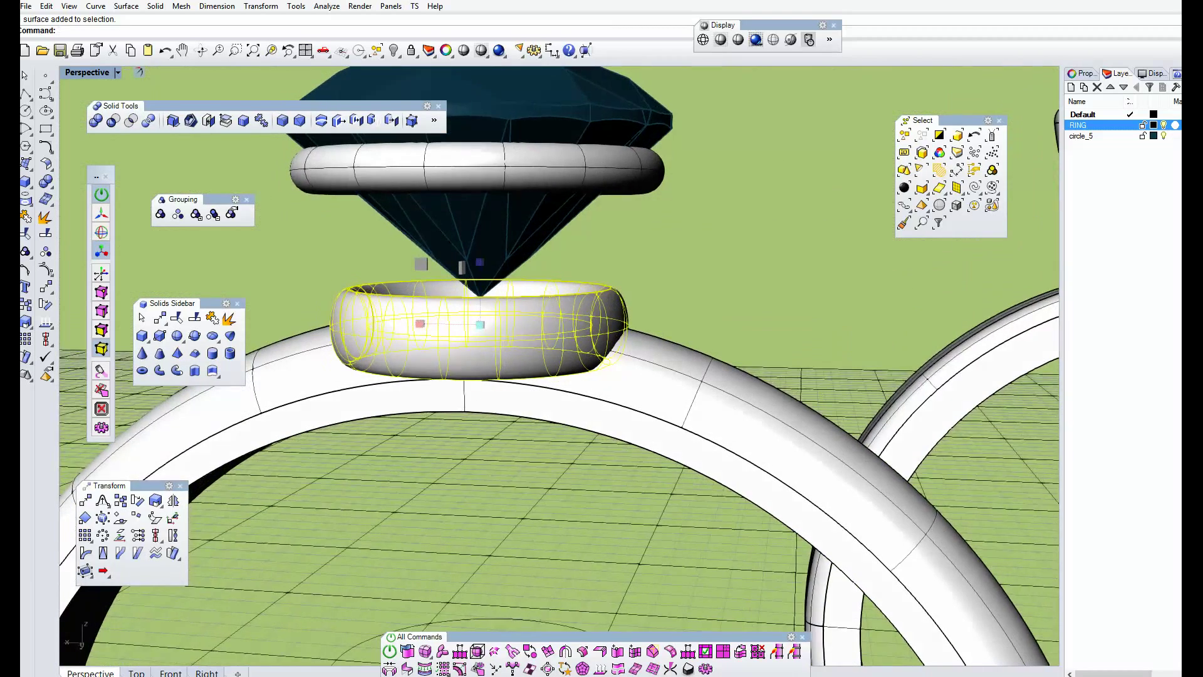
# Step: Stretch the upper support ring vertically and enlarge it slightly to match the stone's width
pyautogui.click(452, 157)
pyautogui.keyDown('shift'); pyautogui.moveTo(478, 108); pyautogui.dragTo(482, 212, button='right'); pyautogui.keyUp('shift')
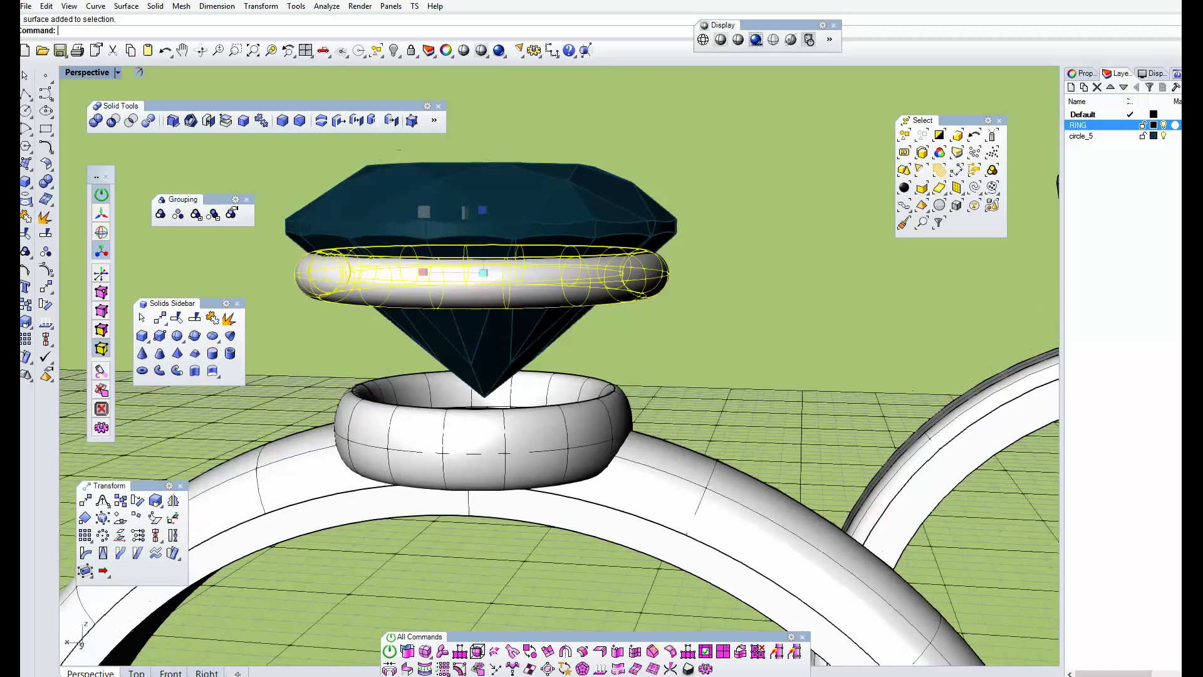
pyautogui.moveTo(482, 210); pyautogui.dragTo(482, 170)
pyautogui.moveTo(482, 170); pyautogui.dragTo(482, 200, button='right')
pyautogui.keyDown('shift'); pyautogui.moveTo(424, 258); pyautogui.dragTo(420, 257); pyautogui.keyUp('shift')
pyautogui.press('Escape')
# Step: Scale the stretched lower support ring down uniformly so it sits compactly on top of the band
pyautogui.moveTo(420, 256); pyautogui.dragTo(446, 195, button='right')
pyautogui.scroll(-2, 414, 231)
pyautogui.click(477, 411)
pyautogui.moveTo(476, 411); pyautogui.dragTo(457, 429, button='right')
pyautogui.moveTo(560, 415); pyautogui.dragTo(544, 416)
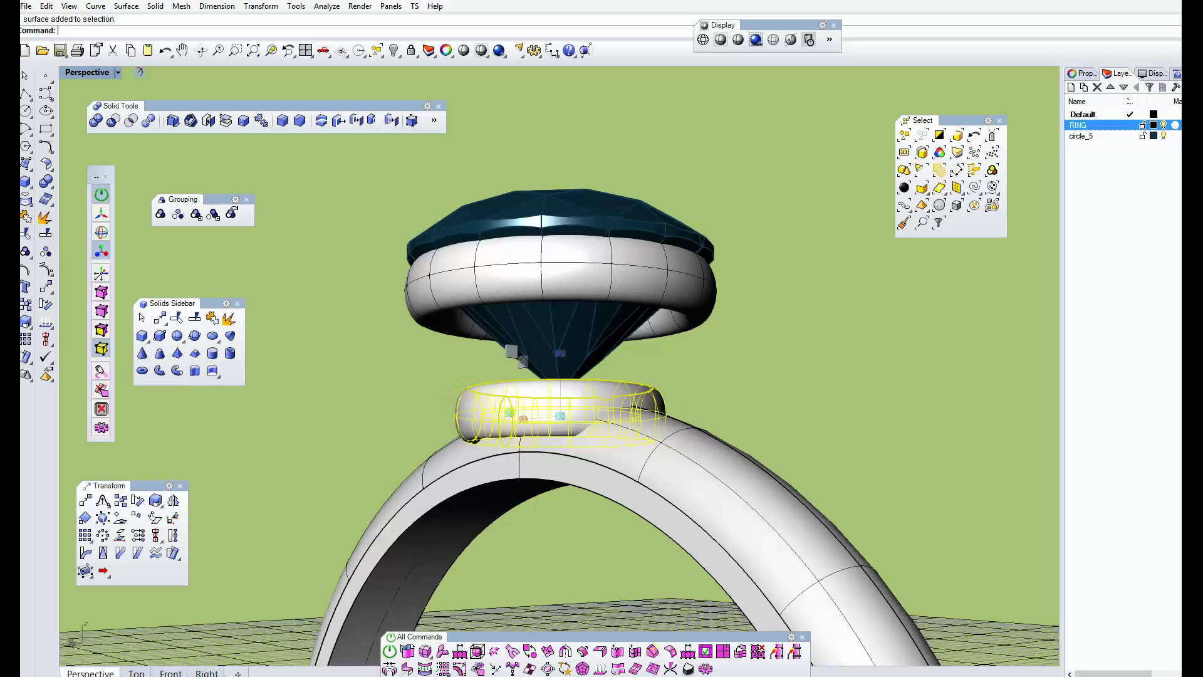
pyautogui.moveTo(627, 408); pyautogui.dragTo(626, 382, button='right')
pyautogui.moveTo(562, 430); pyautogui.dragTo(569, 374, button='right')
pyautogui.scroll(-10, 599, 393)
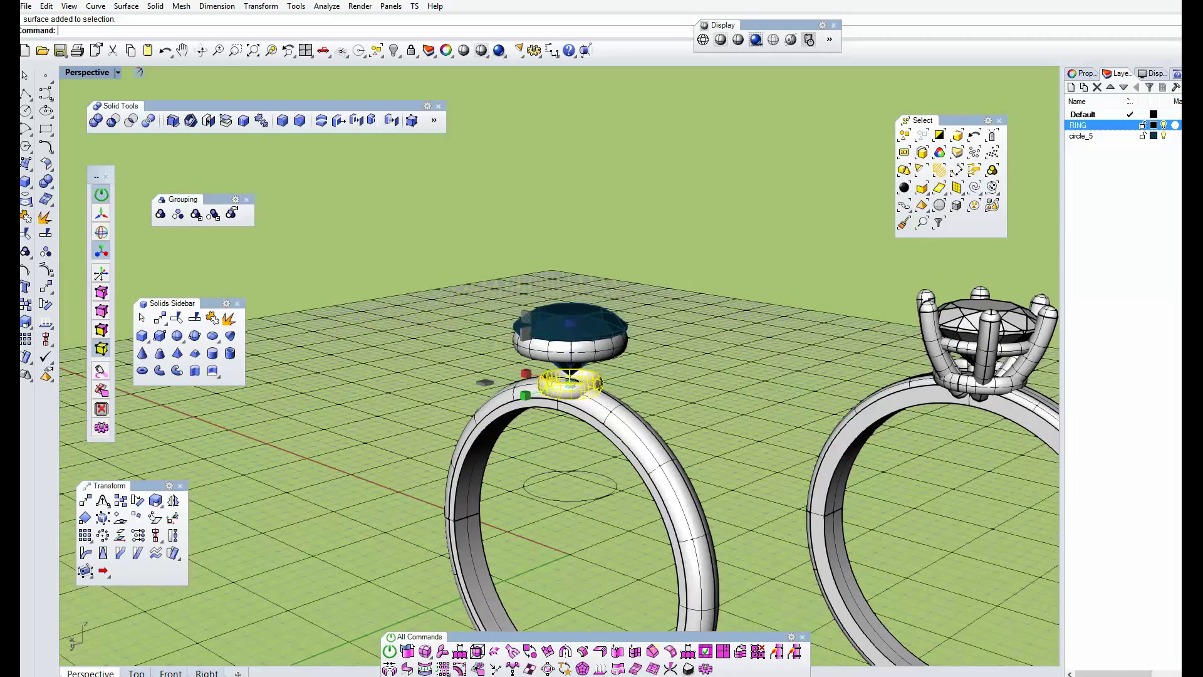
# Step: Examine one prong of the finished ring up close, including its rounded tip and curved shaft
pyautogui.moveTo(569, 374); pyautogui.dragTo(551, 426, button='right')
pyautogui.scroll(8, 698, 292)
pyautogui.click(697, 296)
pyautogui.scroll(-5, 689, 314)
pyautogui.scroll(6, 730, 329)
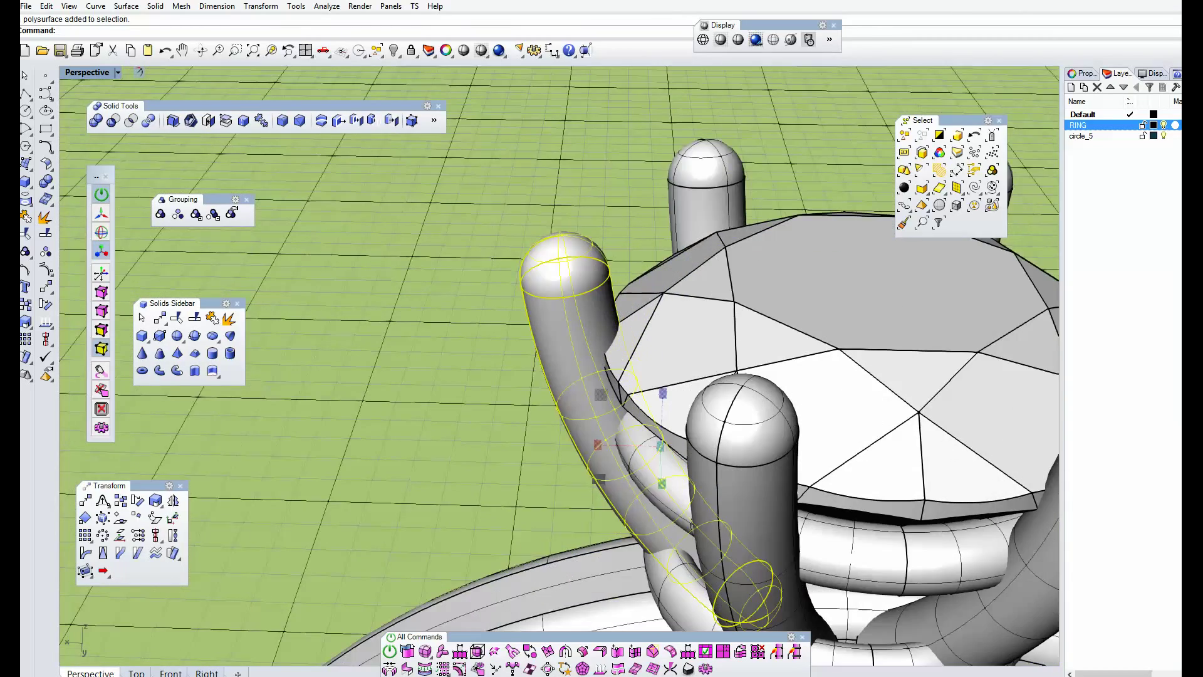
pyautogui.scroll(-5, 729, 329)
pyautogui.moveTo(730, 329)
pyautogui.mouseDown(button='right')
pyautogui.moveTo(633, 307)
pyautogui.moveTo(708, 338)
pyautogui.mouseUp(button='right')
pyautogui.press('Escape')
# Step: Select the ungrouped prong of the finished ring and maximise the Front view
pyautogui.click(562, 341)
pyautogui.scroll(-8, 551, 356)
pyautogui.keyDown('shift'); pyautogui.moveTo(474, 510); pyautogui.dragTo(549, 416, button='right'); pyautogui.keyUp('shift')
pyautogui.middleClick(549, 415)
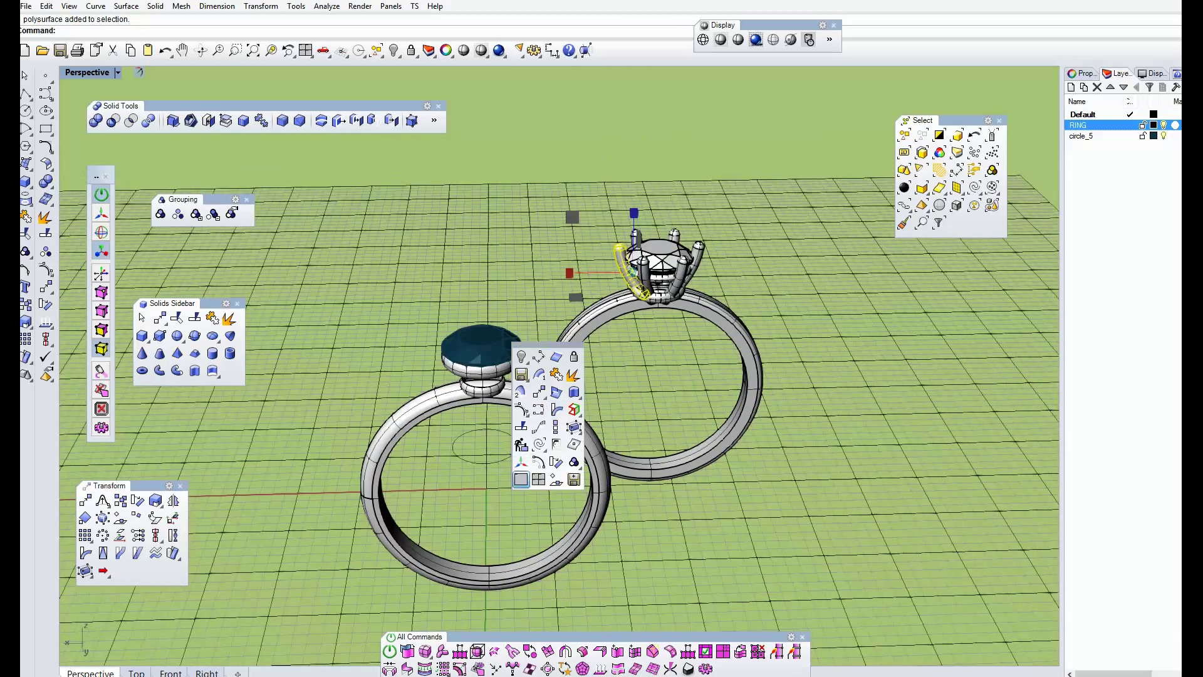
pyautogui.click(521, 480)
pyautogui.doubleClick(75, 373)
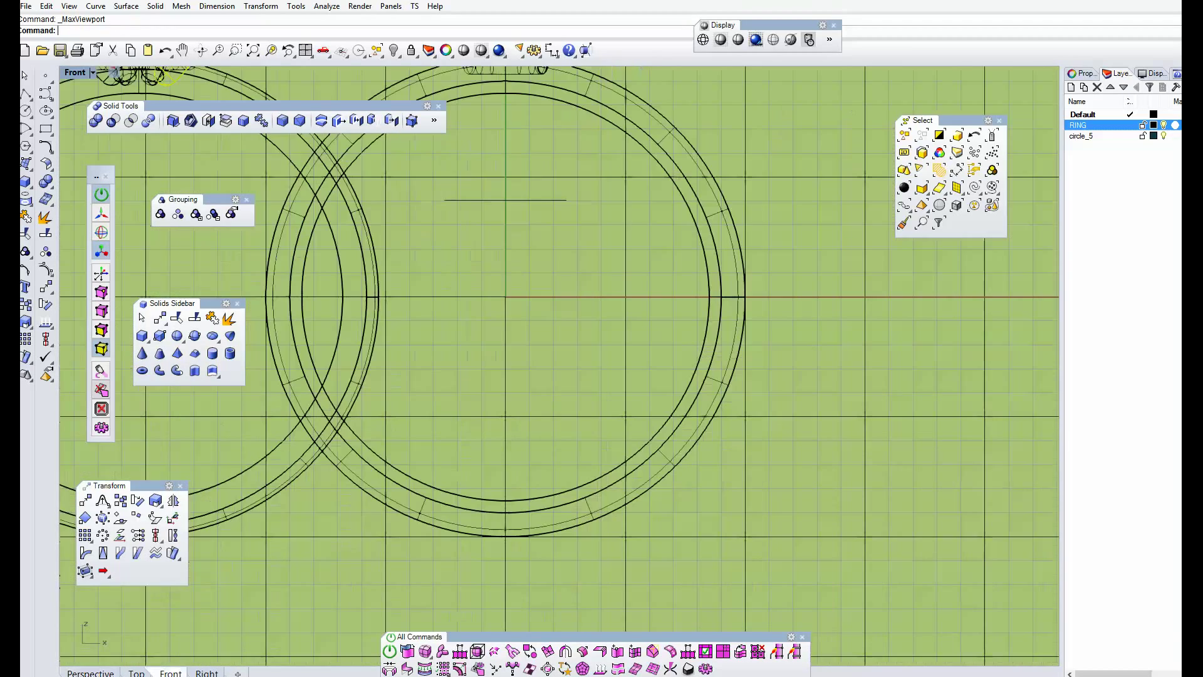
# Step: Hide the RING layer in the Front view and show it again
pyautogui.click(1164, 124)
pyautogui.scroll(-4, 837, 204)
pyautogui.moveTo(837, 204); pyautogui.dragTo(777, 317, button='right')
pyautogui.scroll(6, 674, 168)
pyautogui.click(1164, 125)
# Step: Examine the finished ring's prong profile beside the new ring in the Front view
pyautogui.scroll(-6, 598, 311)
pyautogui.moveTo(599, 311); pyautogui.dragTo(544, 293, button='right')
pyautogui.scroll(4, 477, 249)
pyautogui.click(465, 227)
pyautogui.press('Escape')
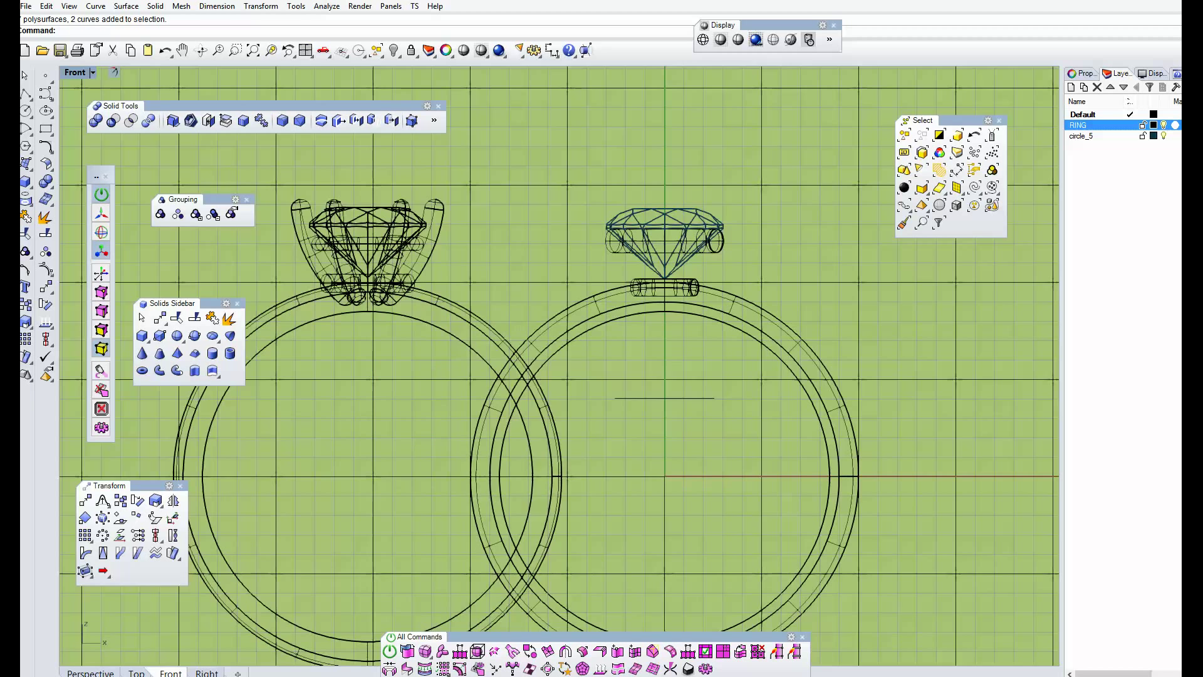
# Step: Hide the RING layer and frame the new ring with its stone in the Front view
pyautogui.click(1163, 124)
pyautogui.moveTo(702, 206); pyautogui.dragTo(640, 180, button='right')
pyautogui.scroll(8, 606, 196)
pyautogui.scroll(-4, 472, 297)
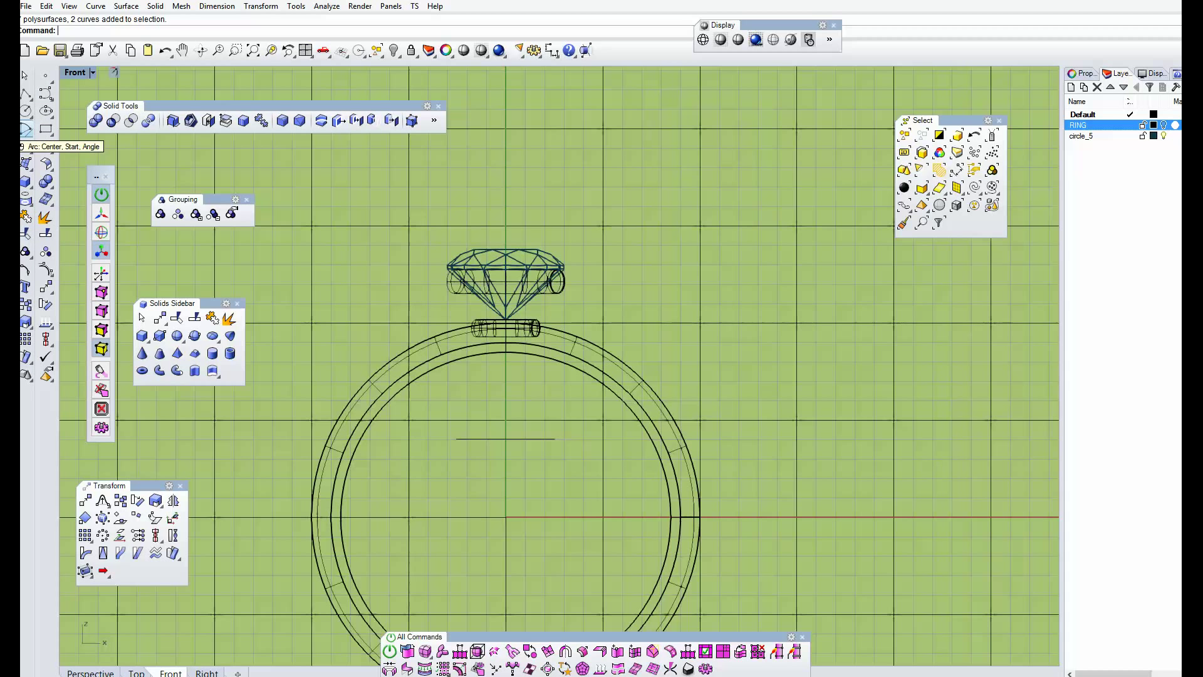
# Step: Draw a start-end-point arc bulging outward, from beside the stone's crown down into the band below the lower support ring
pyautogui.click(26, 129)
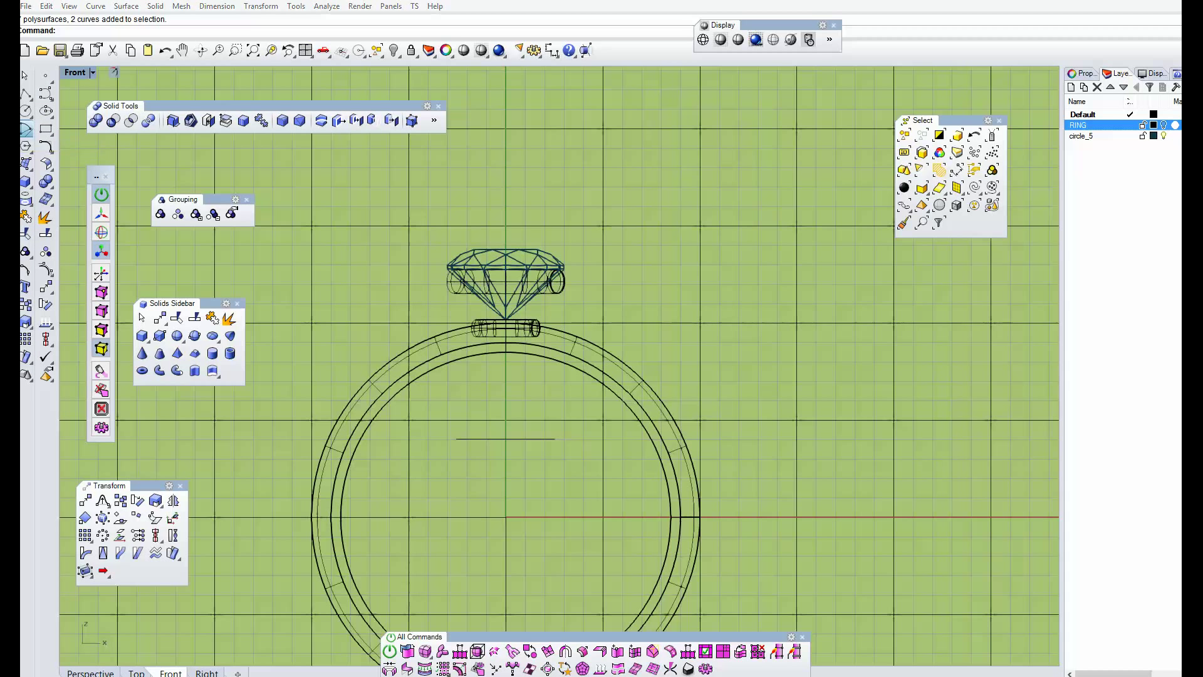
pyautogui.moveTo(100, 122); pyautogui.dragTo(167, 146)
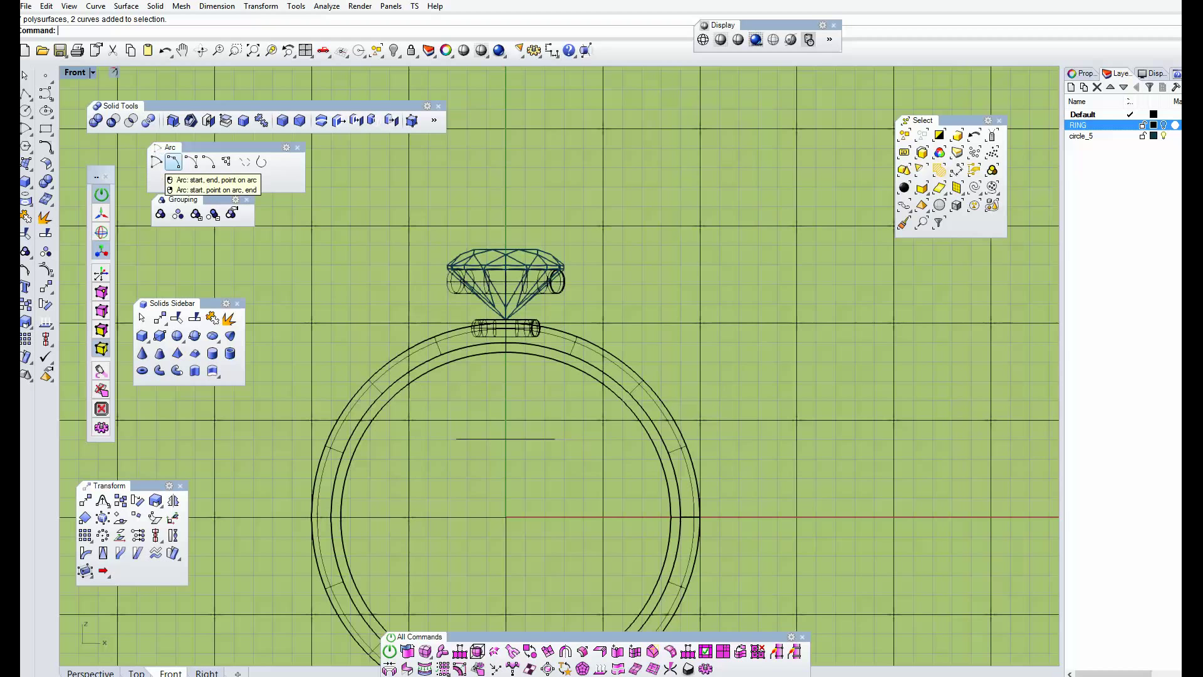
pyautogui.click(174, 162)
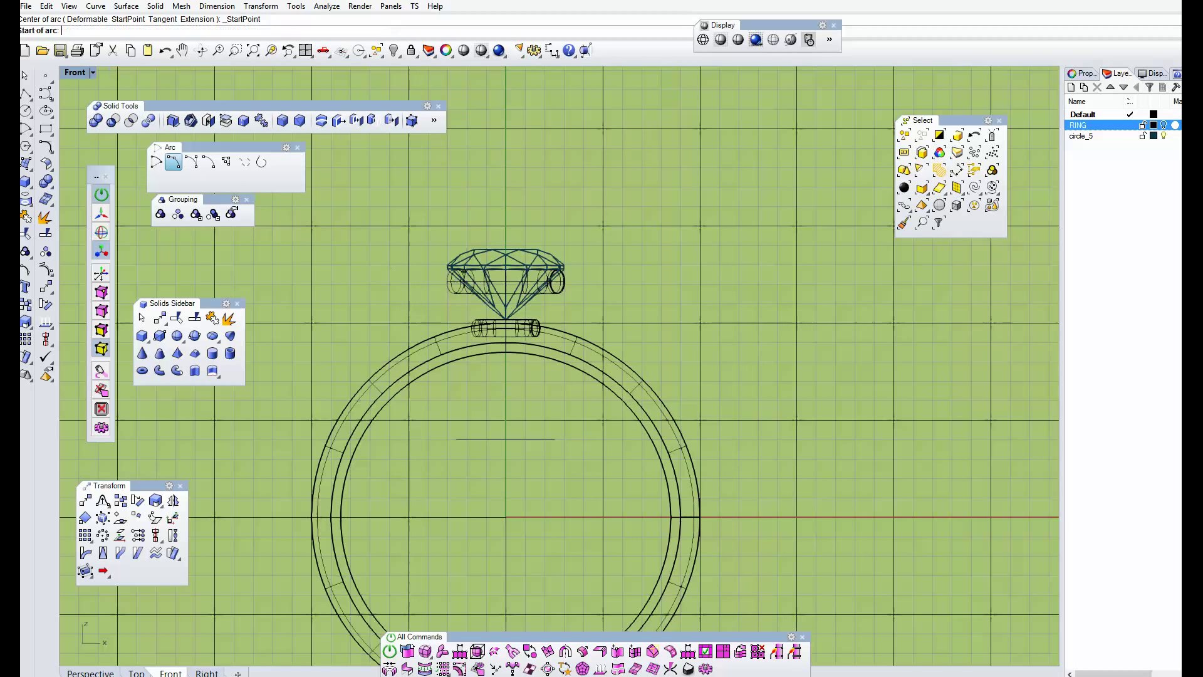
pyautogui.scroll(5, 448, 263)
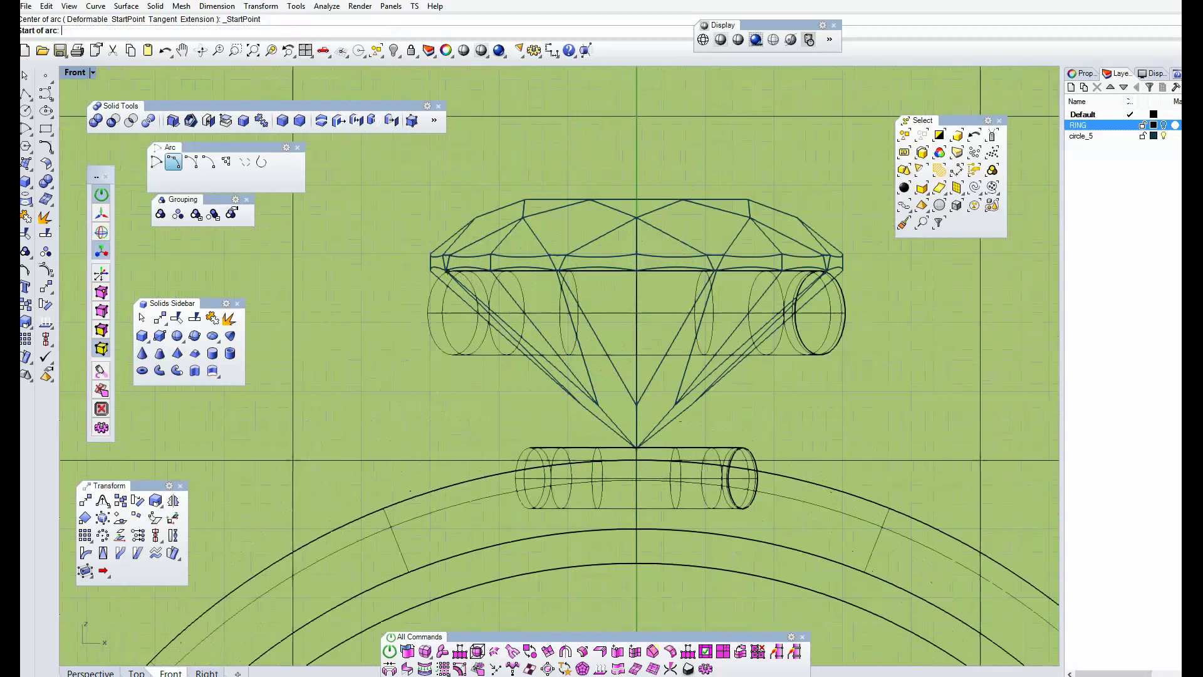
pyautogui.click(393, 211)
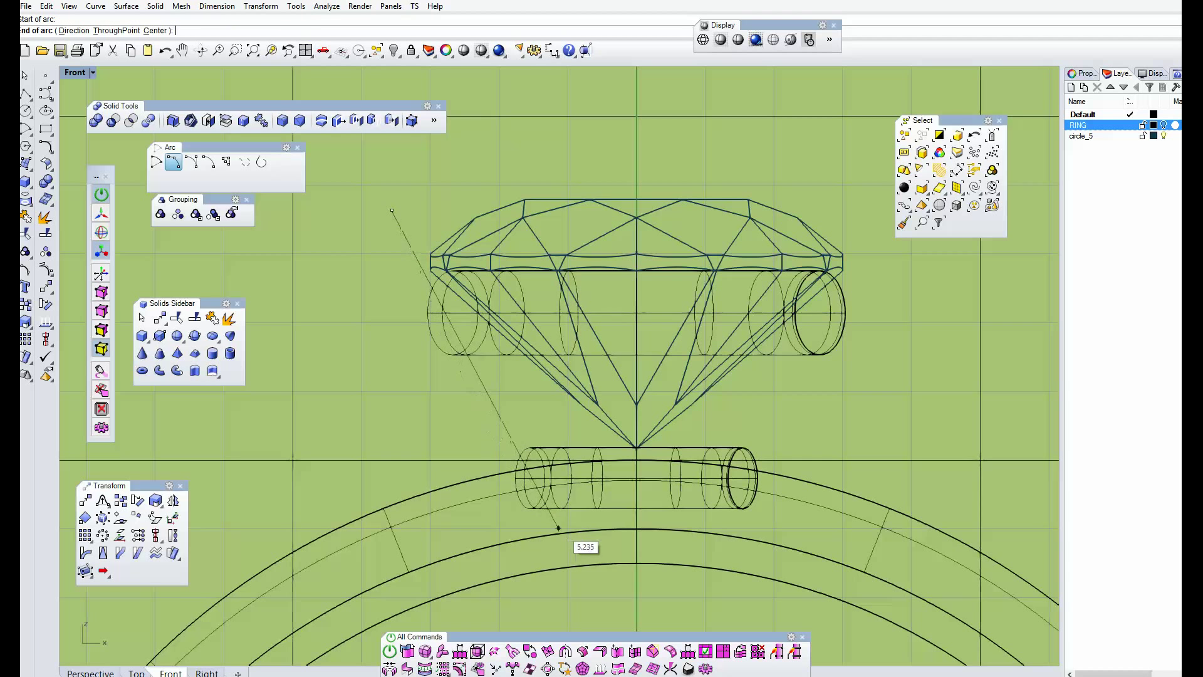
pyautogui.click(543, 509)
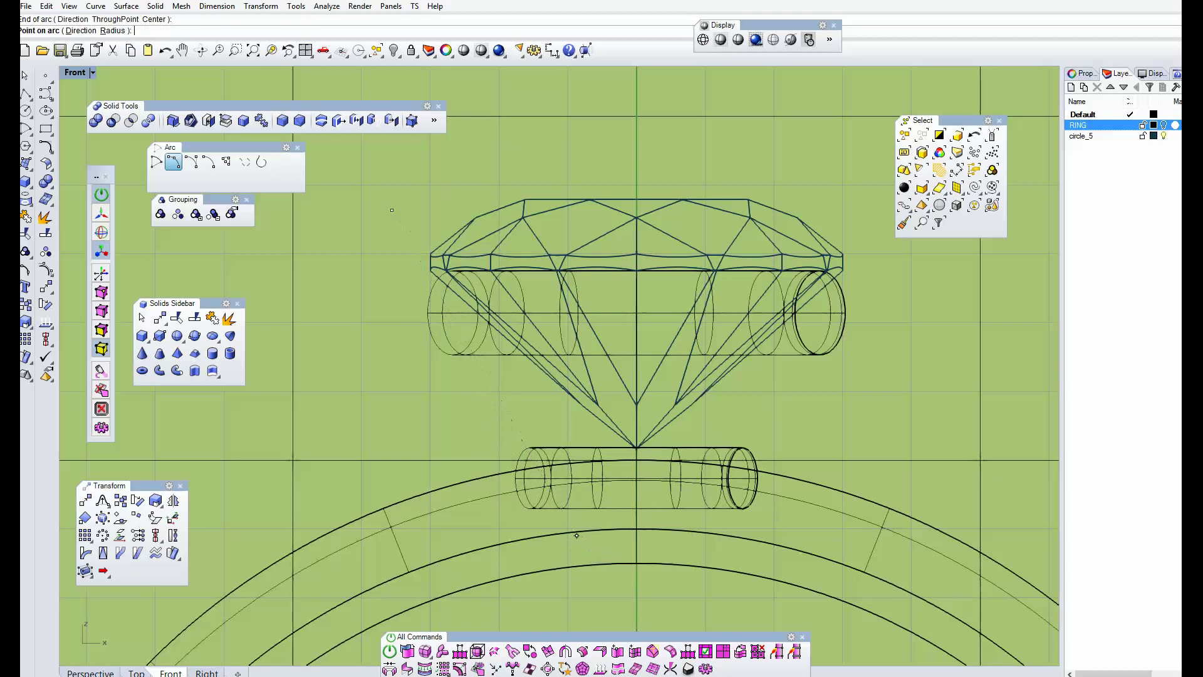
pyautogui.click(534, 502)
pyautogui.click(431, 372)
# Step: Pipe the arc into a round-capped prong with start and end diameters of 1
pyautogui.moveTo(430, 372); pyautogui.dragTo(432, 343, button='right')
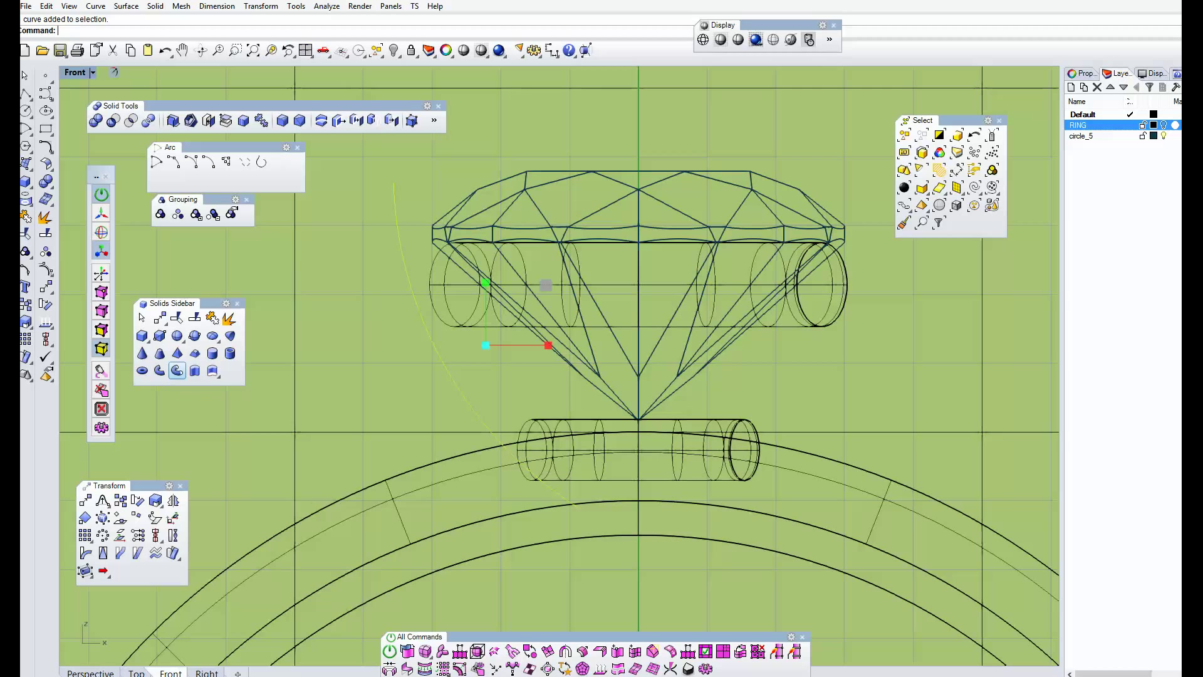
pyautogui.click(176, 371)
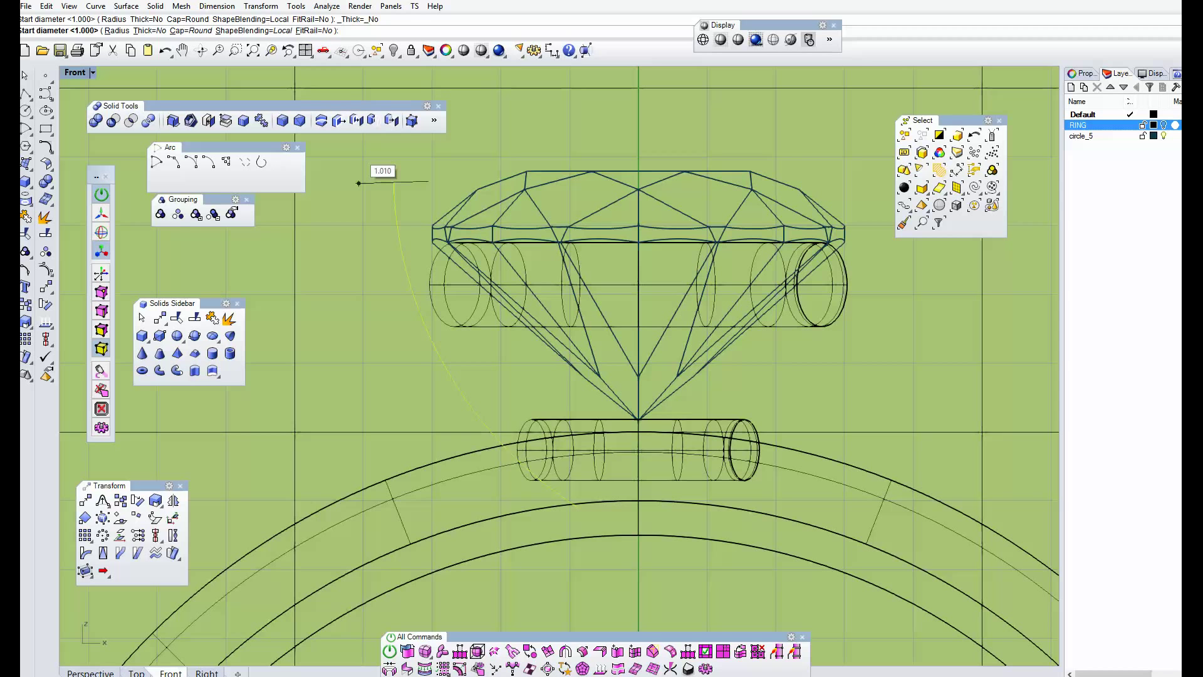
pyautogui.write('1')
pyautogui.press('Return')
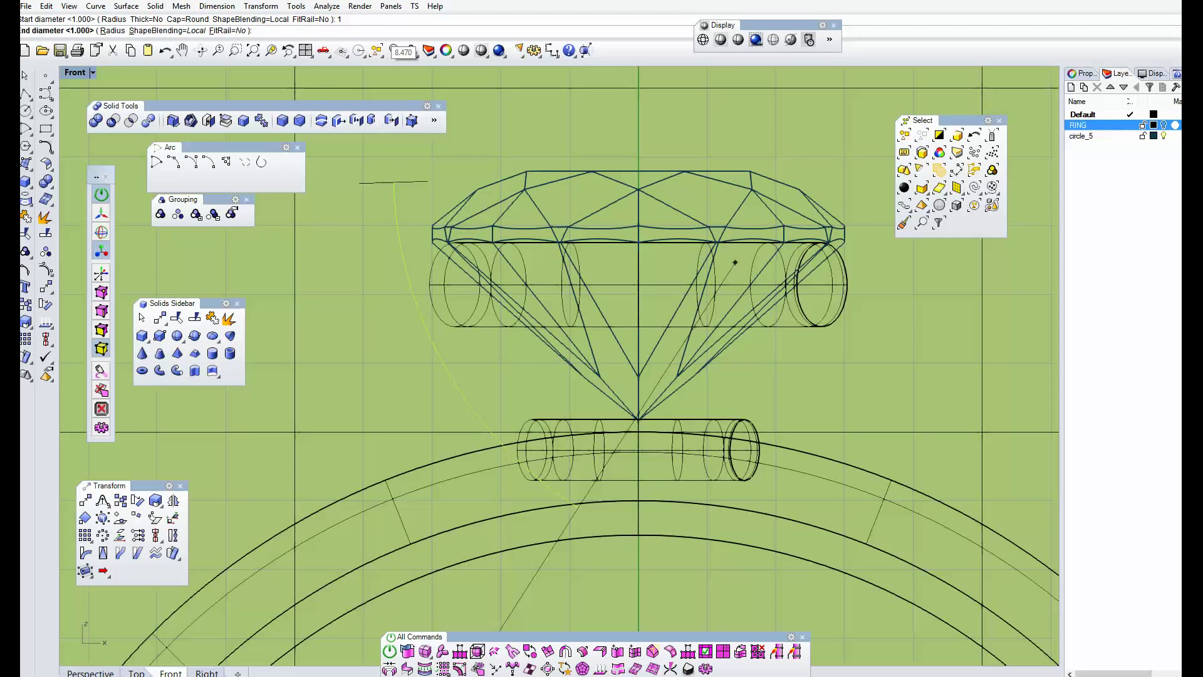
pyautogui.press('Return')
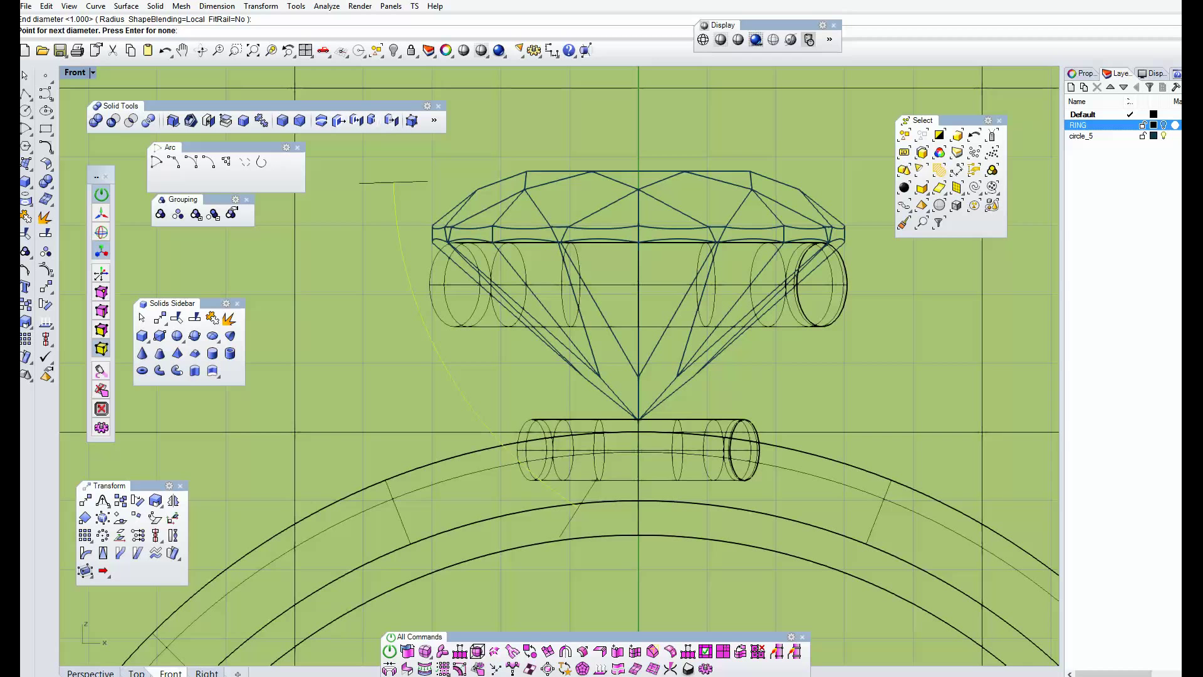
pyautogui.press('Return')
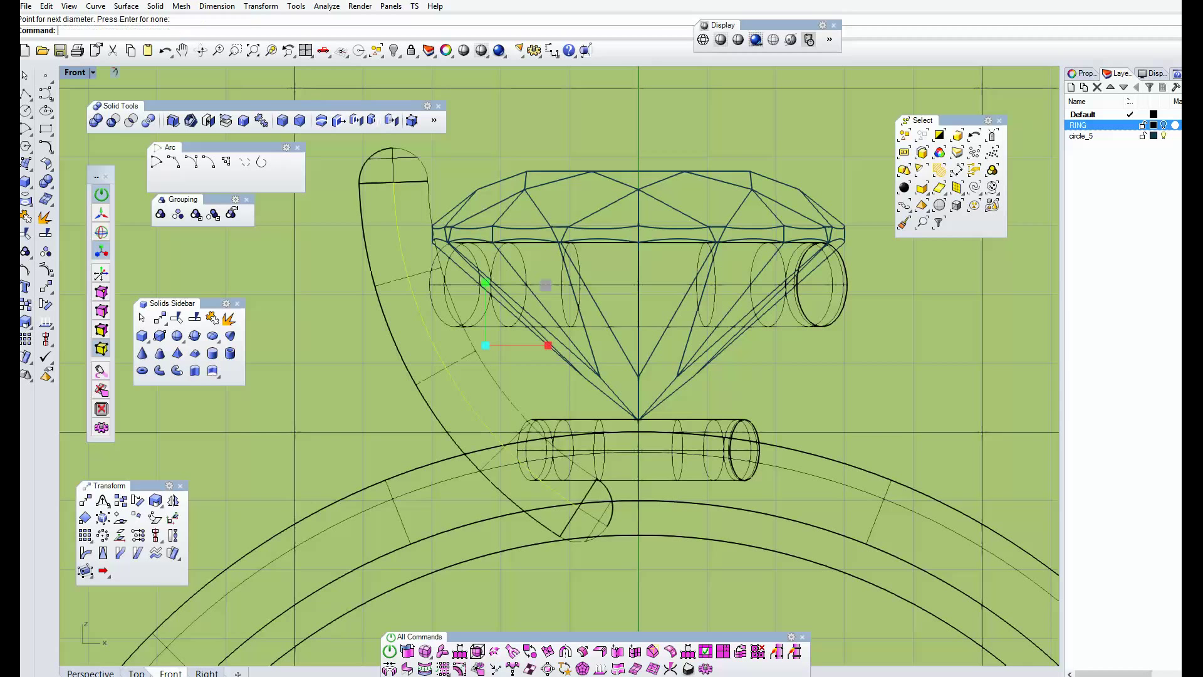
pyautogui.press('Escape')
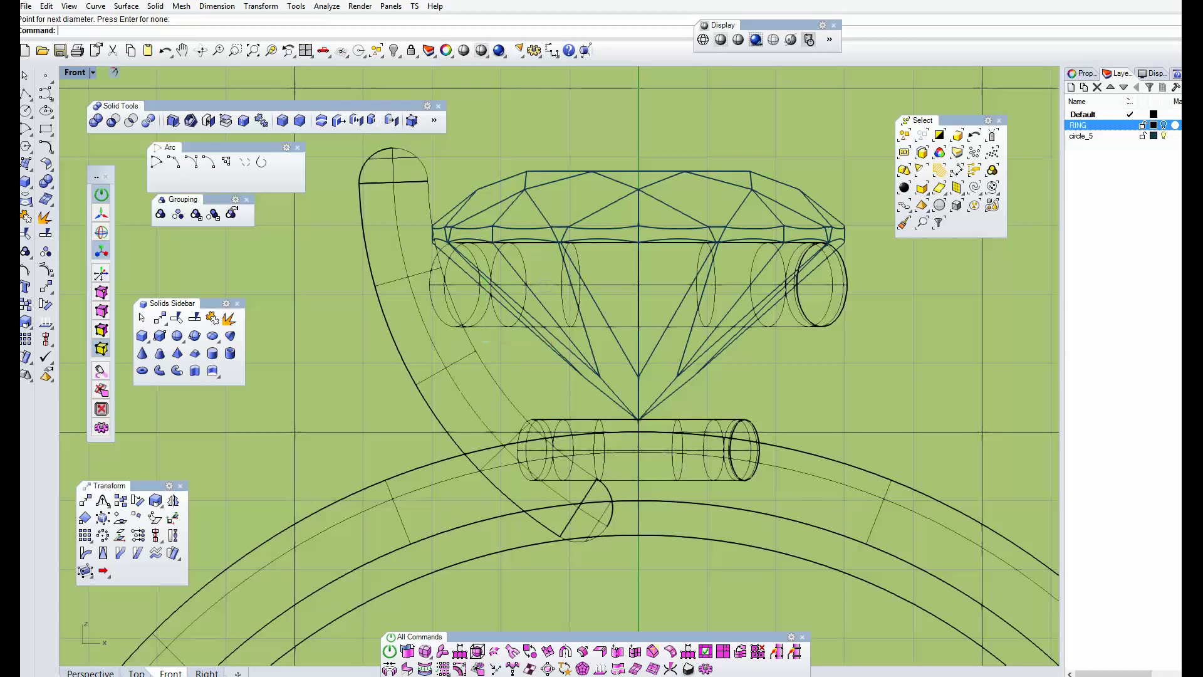
# Step: Select the new prong in the maximised Perspective view and switch to a maximised Top view
pyautogui.hotkey('ctrl', 'm')
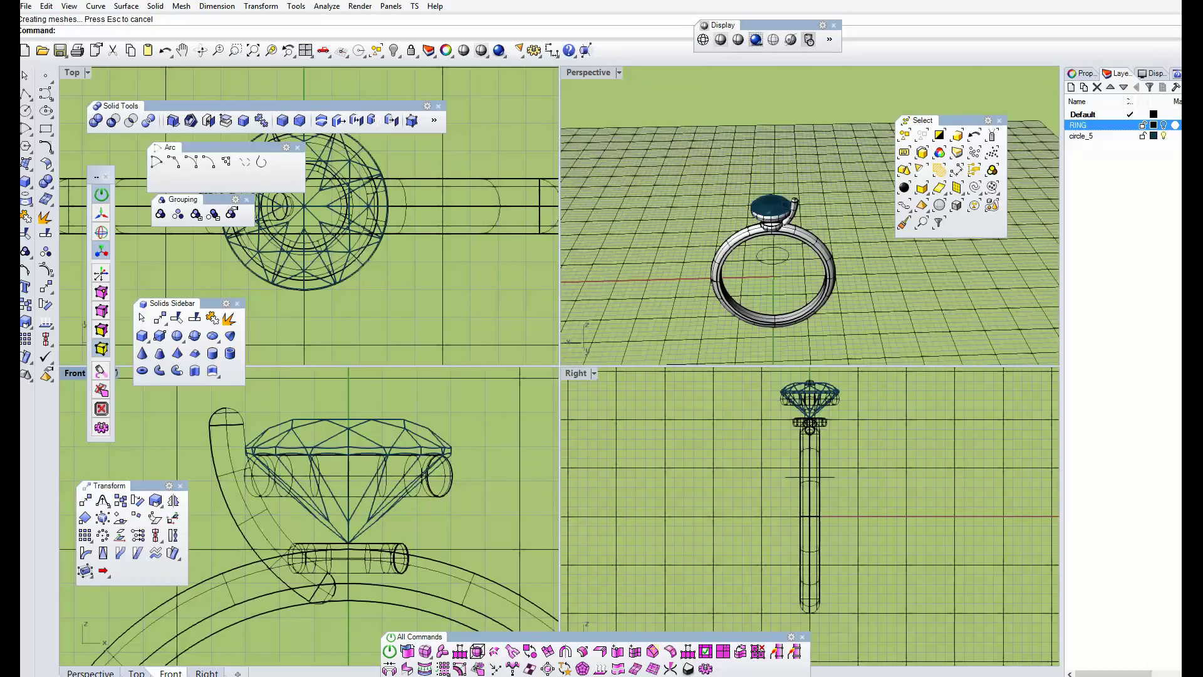
pyautogui.doubleClick(588, 72)
pyautogui.moveTo(564, 339); pyautogui.dragTo(539, 282, button='right')
pyautogui.scroll(7, 492, 326)
pyautogui.click(495, 313)
pyautogui.moveTo(564, 350); pyautogui.dragTo(577, 442, button='right')
pyautogui.scroll(-6, 564, 351)
pyautogui.scroll(-2, 564, 351)
pyautogui.hotkey('ctrl', 'F1')
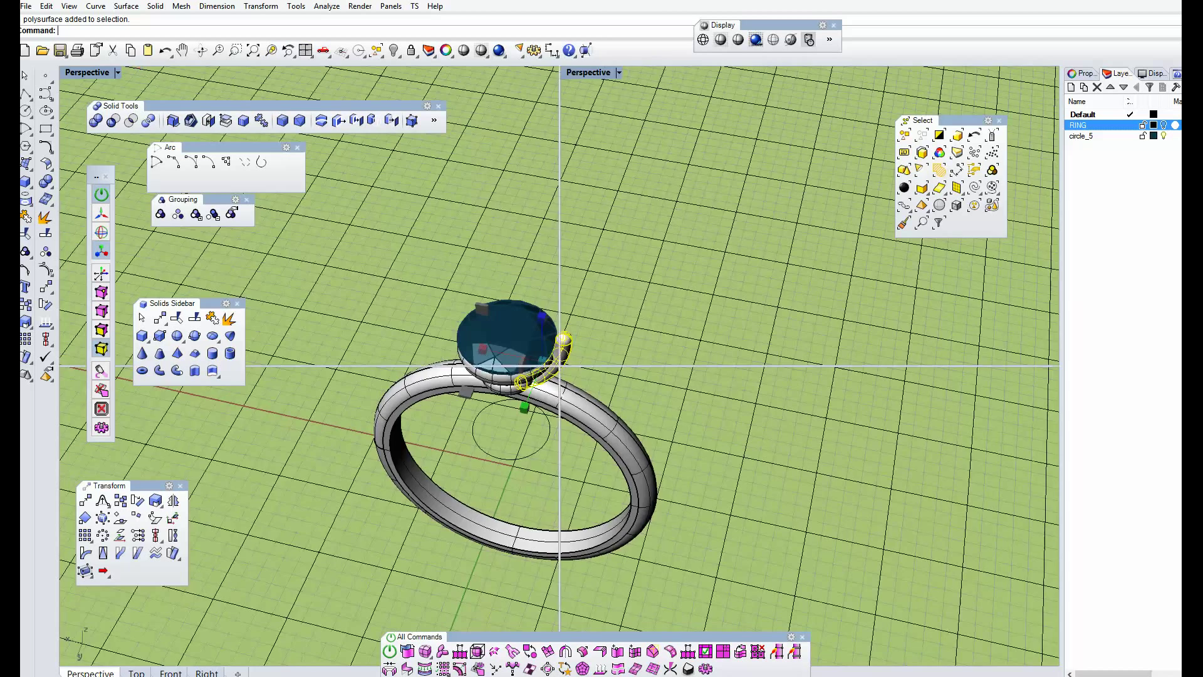
pyautogui.scroll(-6, 507, 353)
pyautogui.moveTo(508, 352); pyautogui.dragTo(526, 323, button='right')
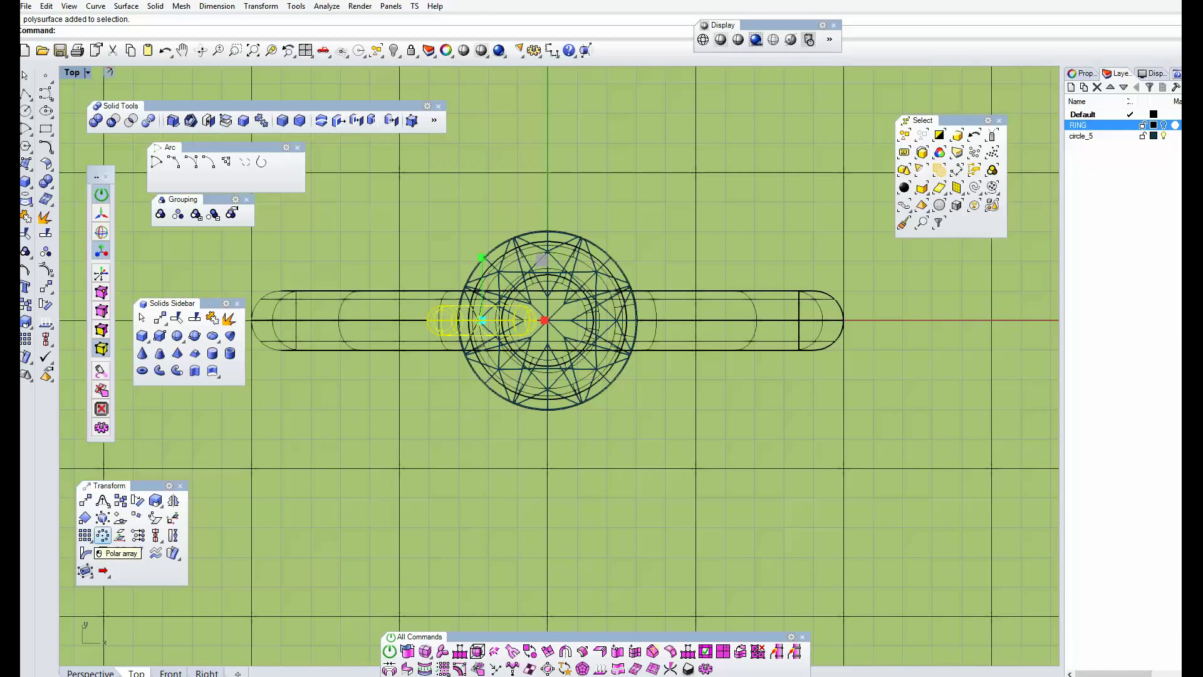
# Step: Polar array the selected prong around the origin, 0, with 6 items filling 360 degrees
pyautogui.click(156, 500)
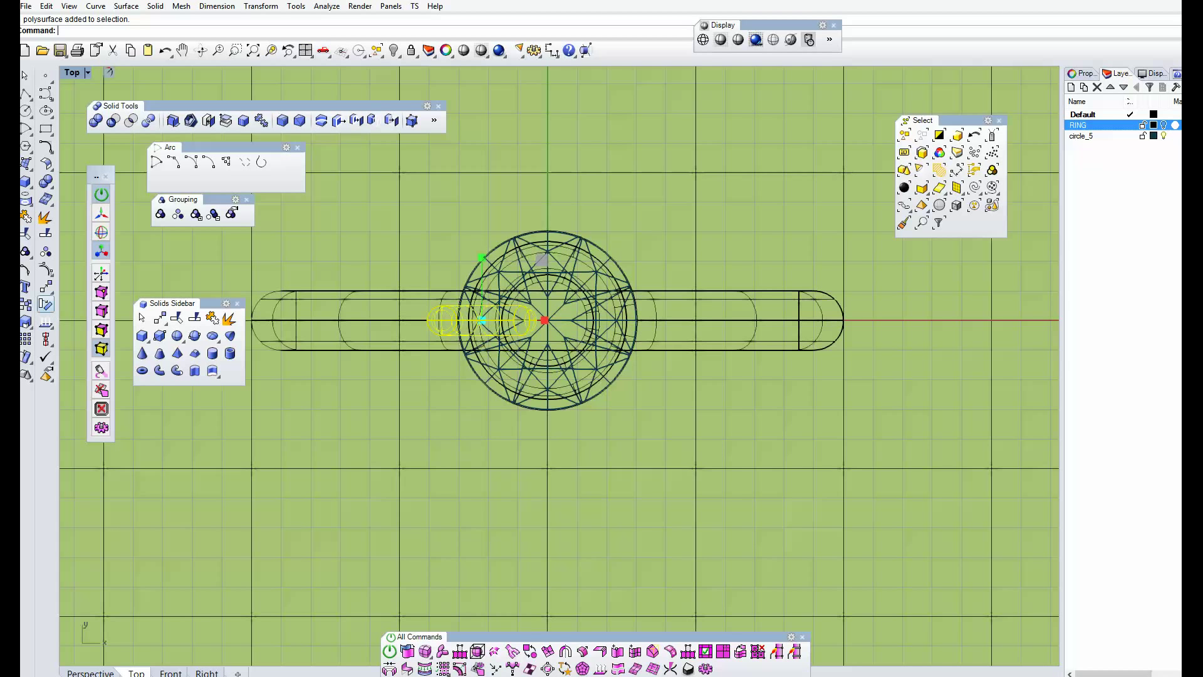
pyautogui.click(46, 286)
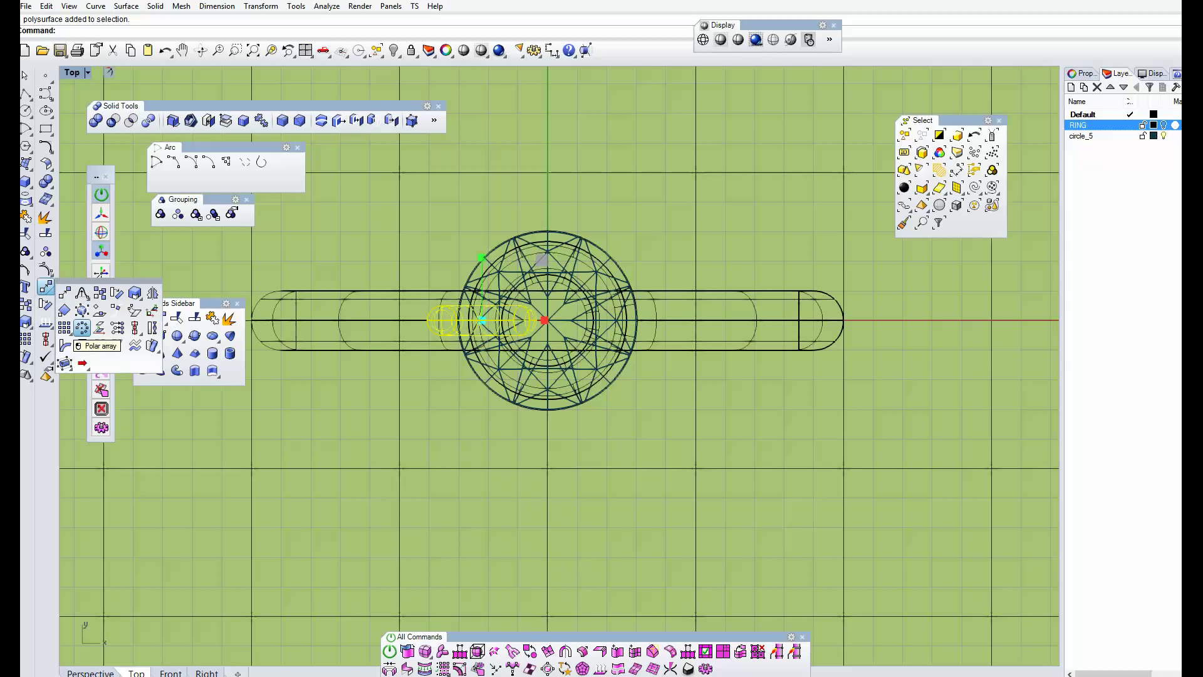
pyautogui.click(82, 328)
pyautogui.moveTo(537, 318); pyautogui.dragTo(511, 300, button='right')
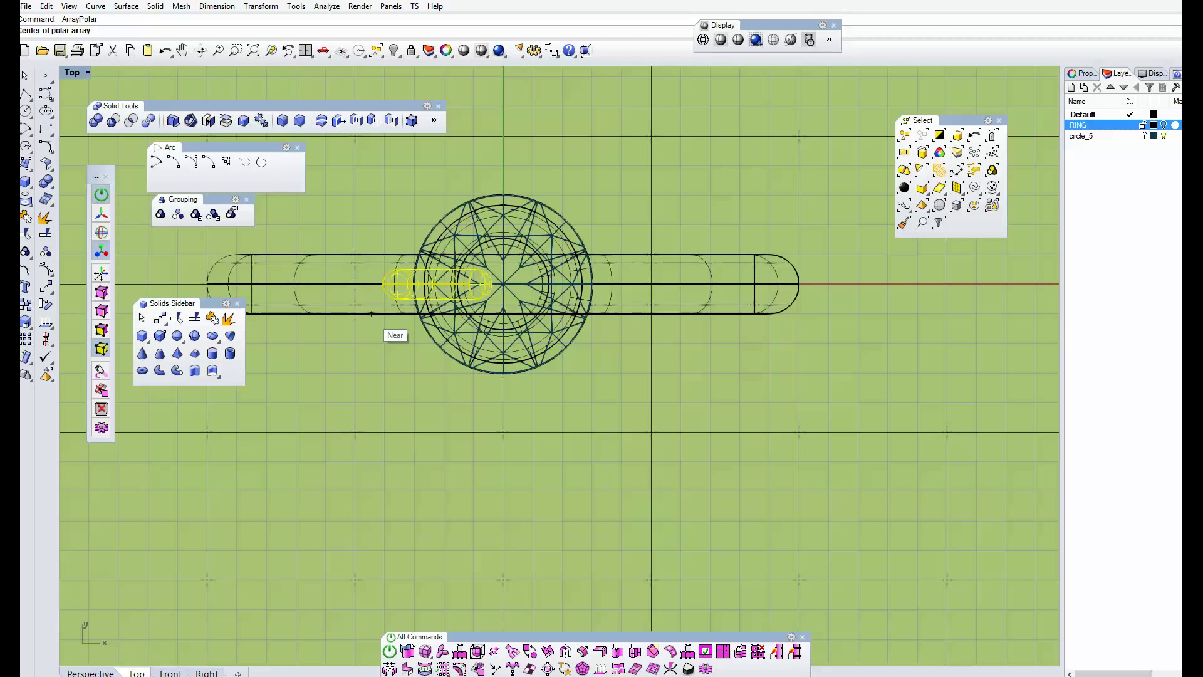
pyautogui.write('0')
pyautogui.press('Return')
pyautogui.scroll(12, 550, 286)
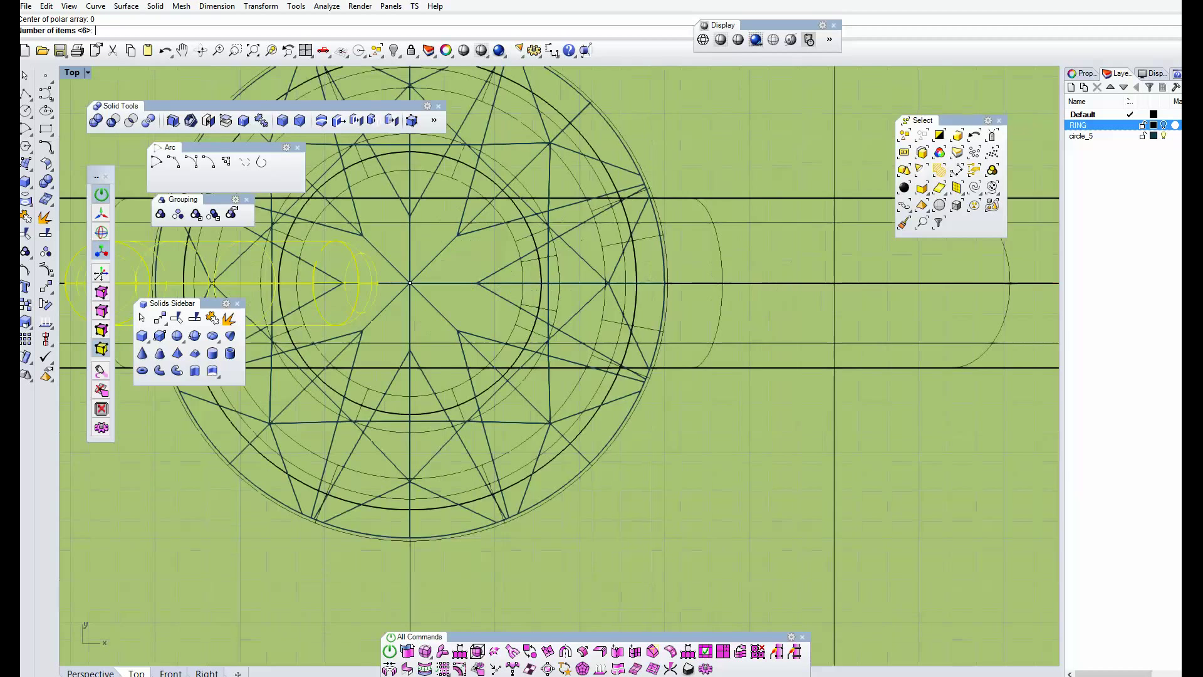
pyautogui.scroll(-14, 459, 302)
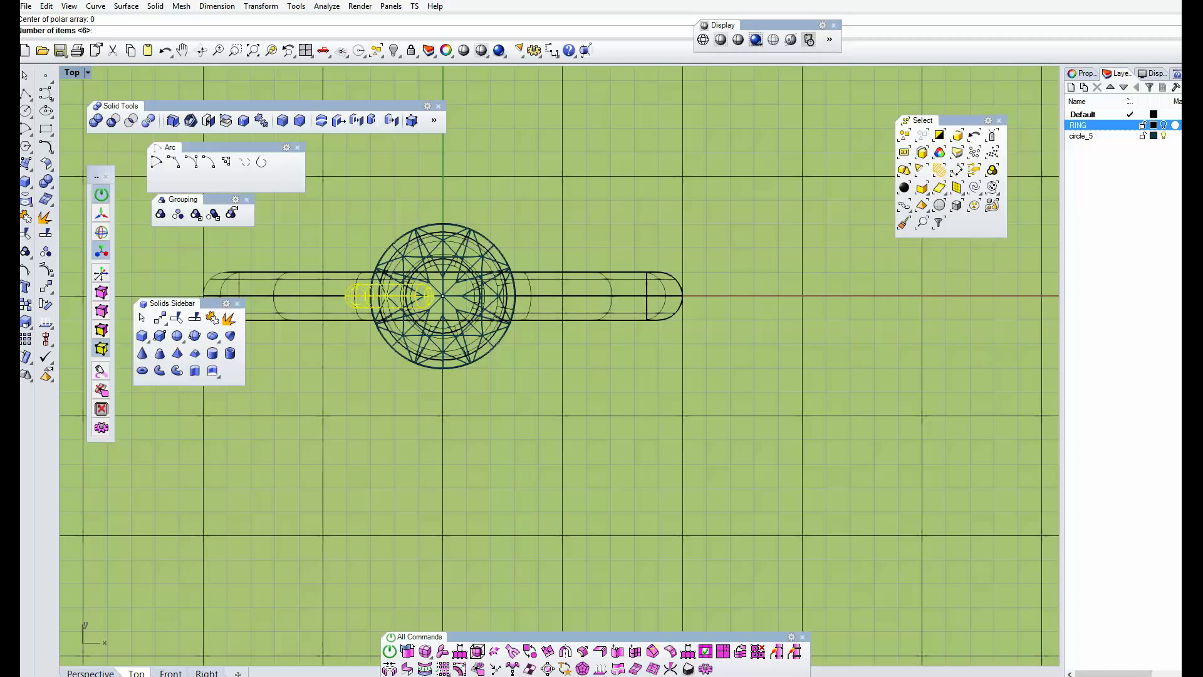
pyautogui.press('Return')
pyautogui.press('Return')
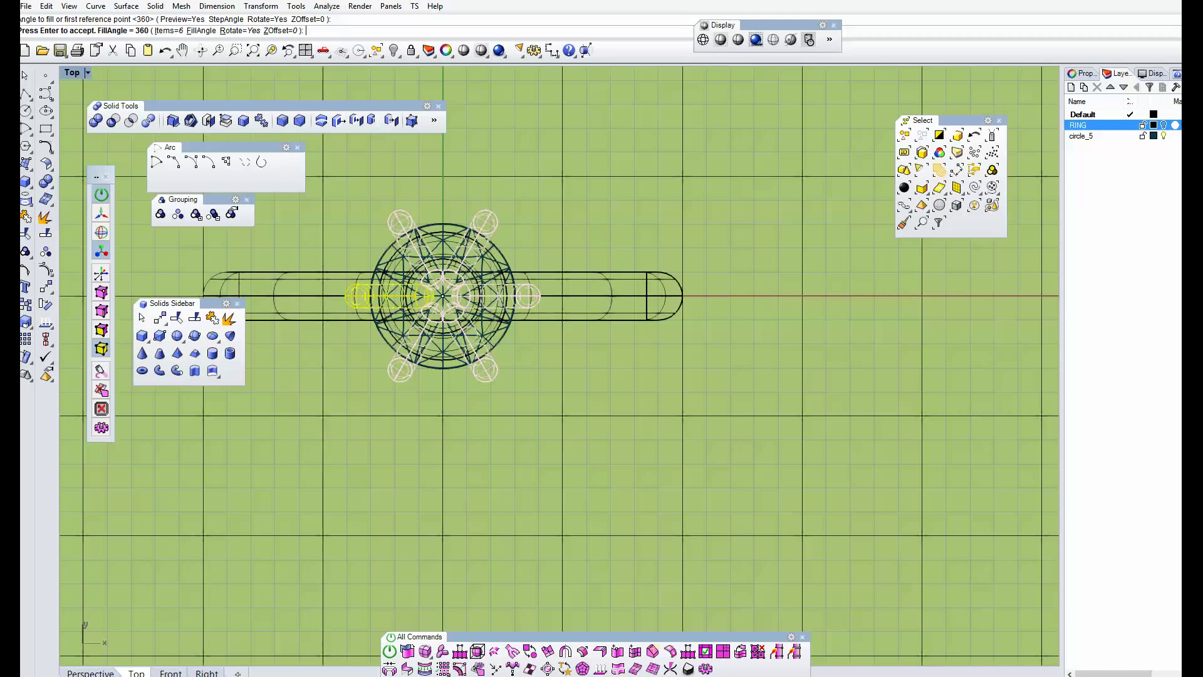
pyautogui.press('Return')
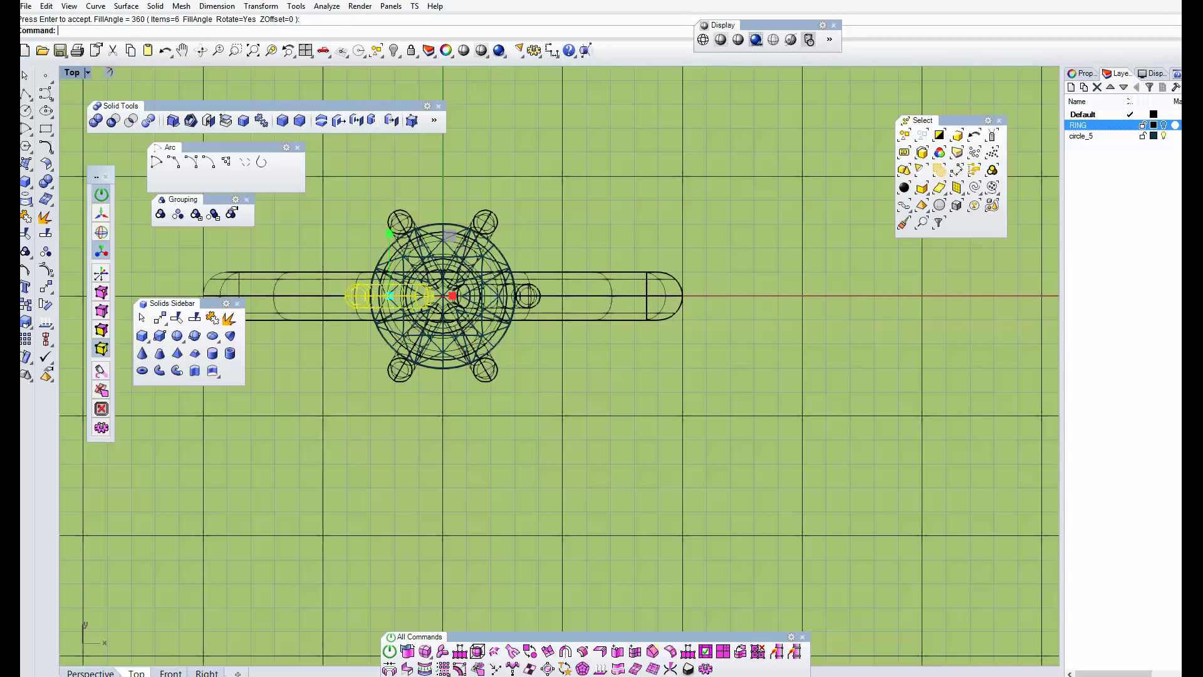
# Step: Maximise the Perspective view, clear the selection and examine the prongs' lower ends around the band
pyautogui.doubleClick(72, 72)
pyautogui.doubleClick(587, 72)
pyautogui.moveTo(601, 401); pyautogui.dragTo(502, 351, button='right')
pyautogui.press('Escape')
pyautogui.scroll(6, 532, 341)
pyautogui.scroll(8, 502, 275)
pyautogui.scroll(-10, 560, 365)
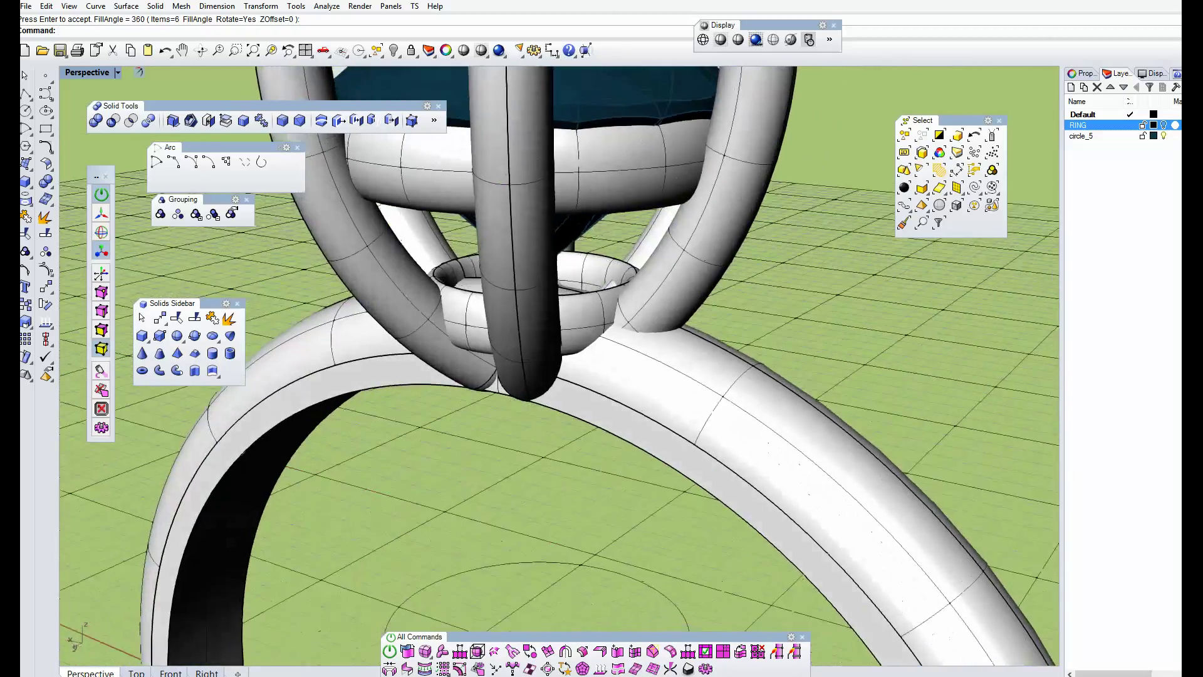
# Step: Select the lower support ring and examine its fit against the prong bases and the band
pyautogui.scroll(8, 564, 316)
pyautogui.click(589, 319)
pyautogui.scroll(-9, 542, 339)
pyautogui.moveTo(542, 350); pyautogui.dragTo(501, 342, button='right')
pyautogui.scroll(7, 558, 319)
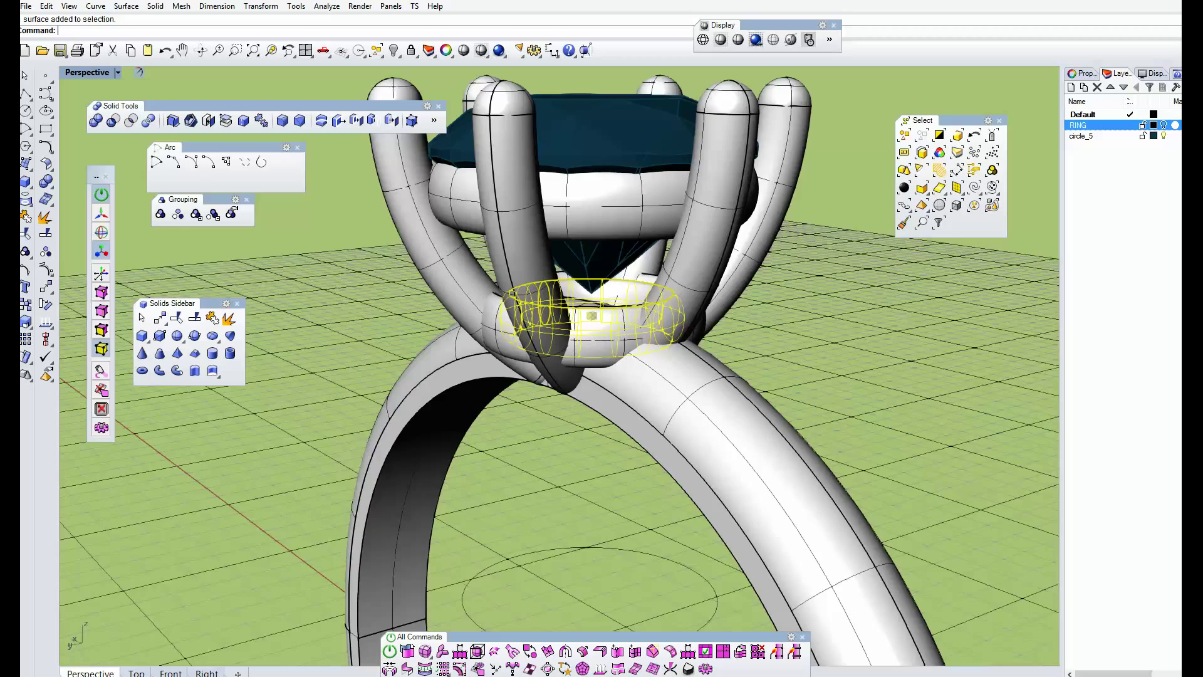
pyautogui.moveTo(551, 338); pyautogui.dragTo(526, 313, button='right')
pyautogui.press('Escape')
pyautogui.click(527, 338)
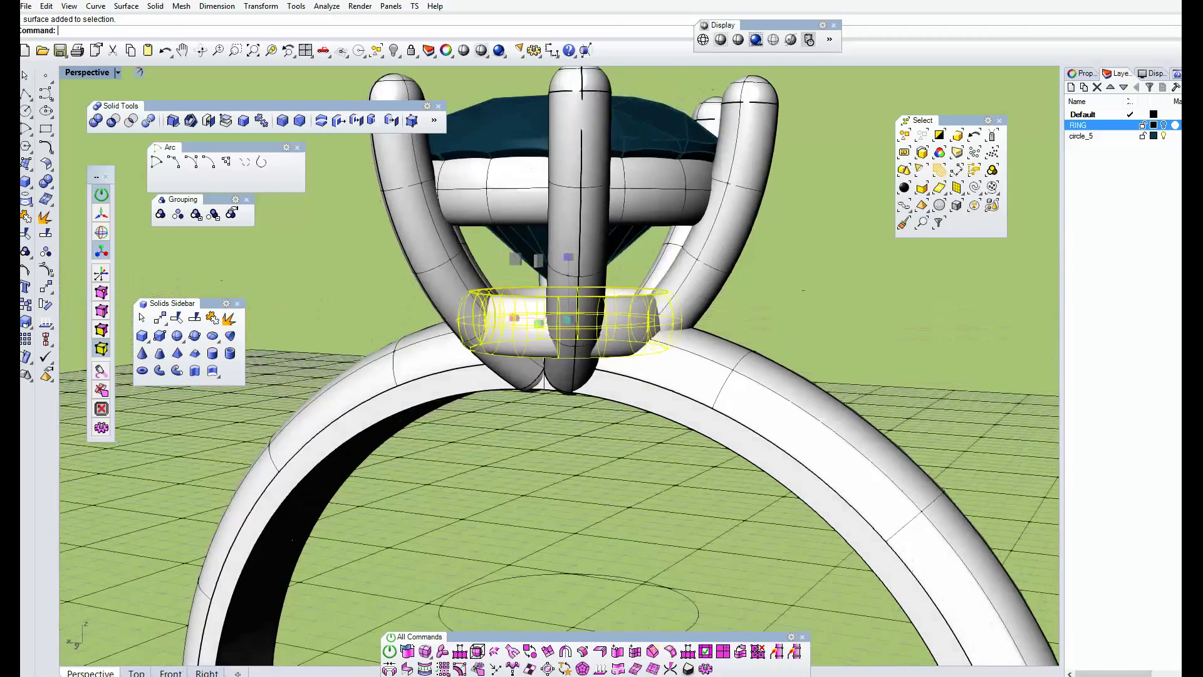